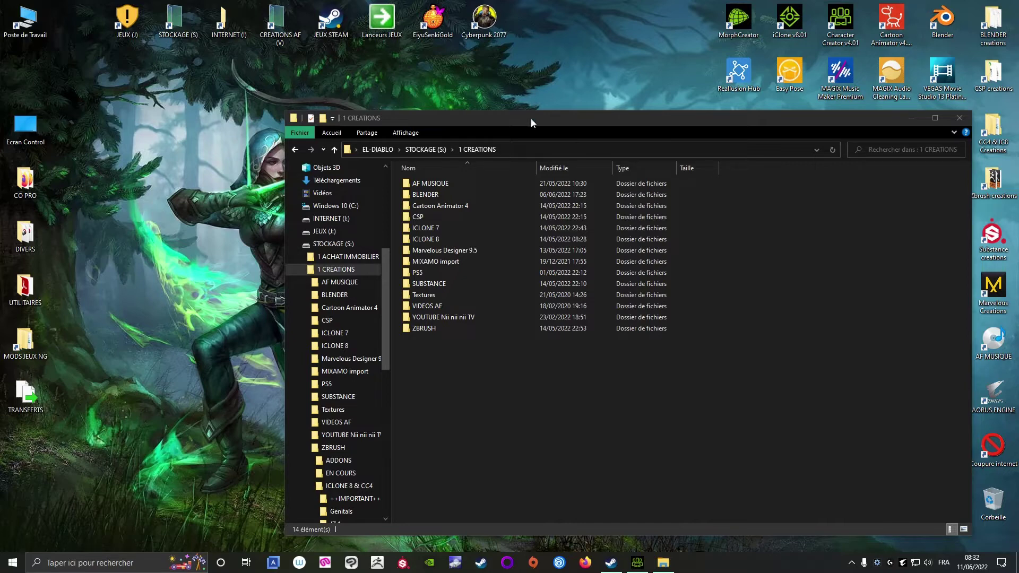
Navigate File Explorer through ICLONE 7 > Character creator 3 creations > Tenues completes > Liray > LIRAY T1.
left_click_drag(532, 116, 503, 111)
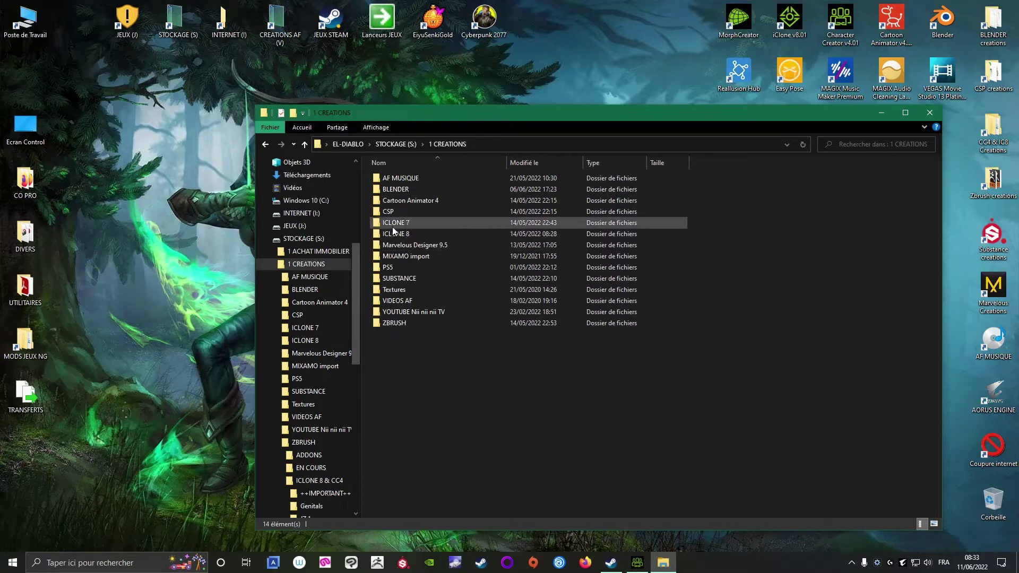
mouse_move(396, 223)
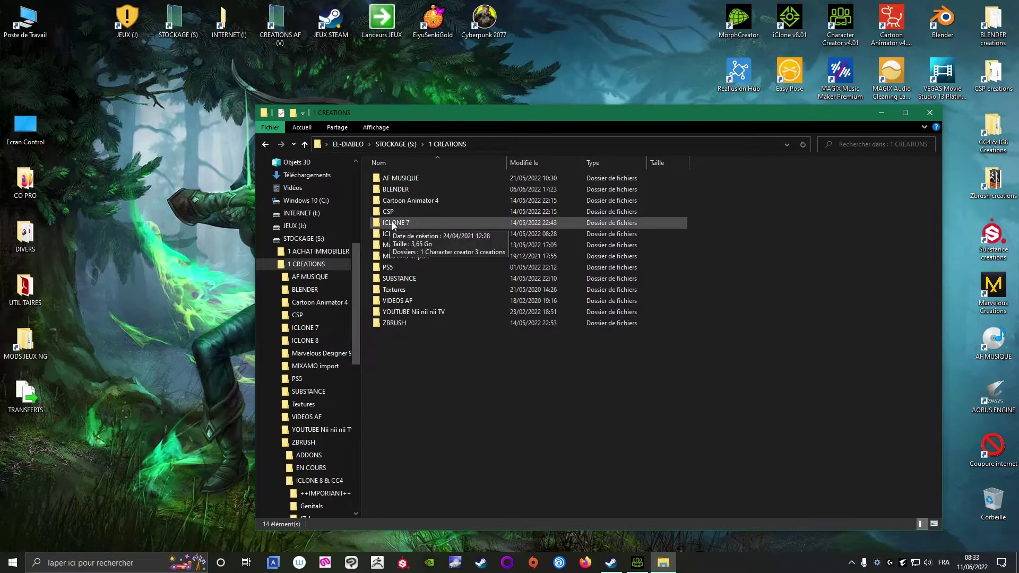
double_click(394, 223)
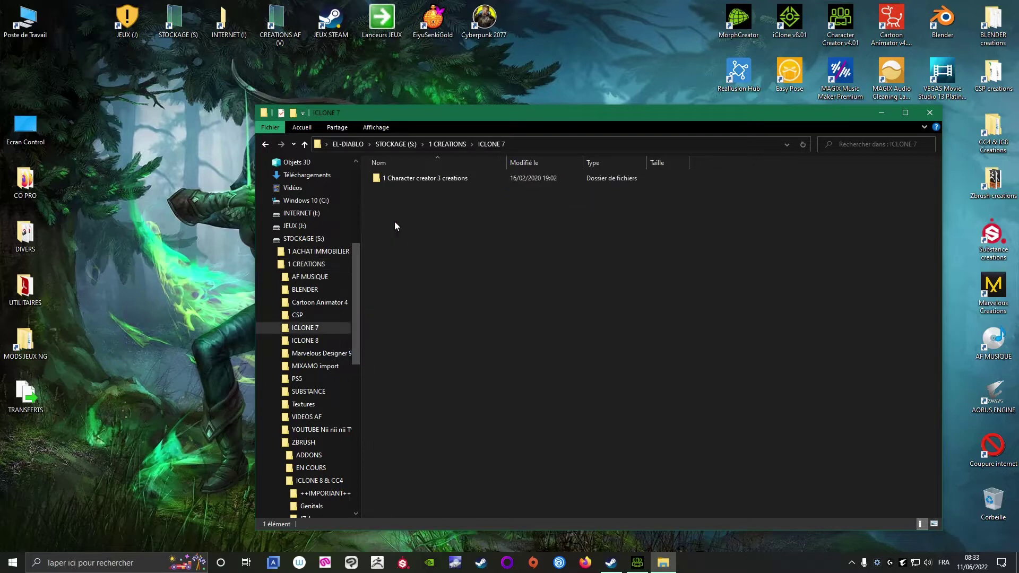
double_click(412, 178)
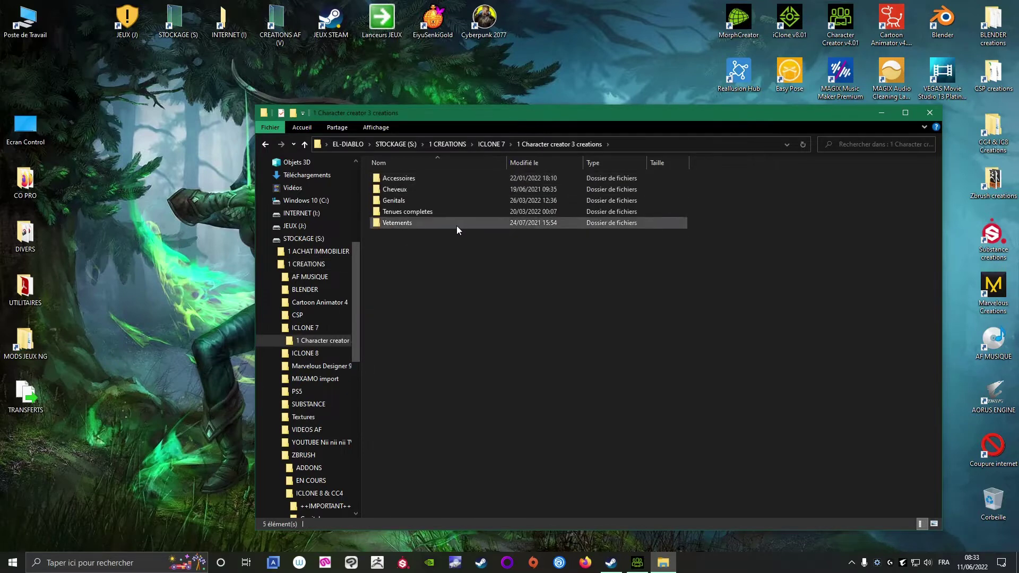
double_click(403, 212)
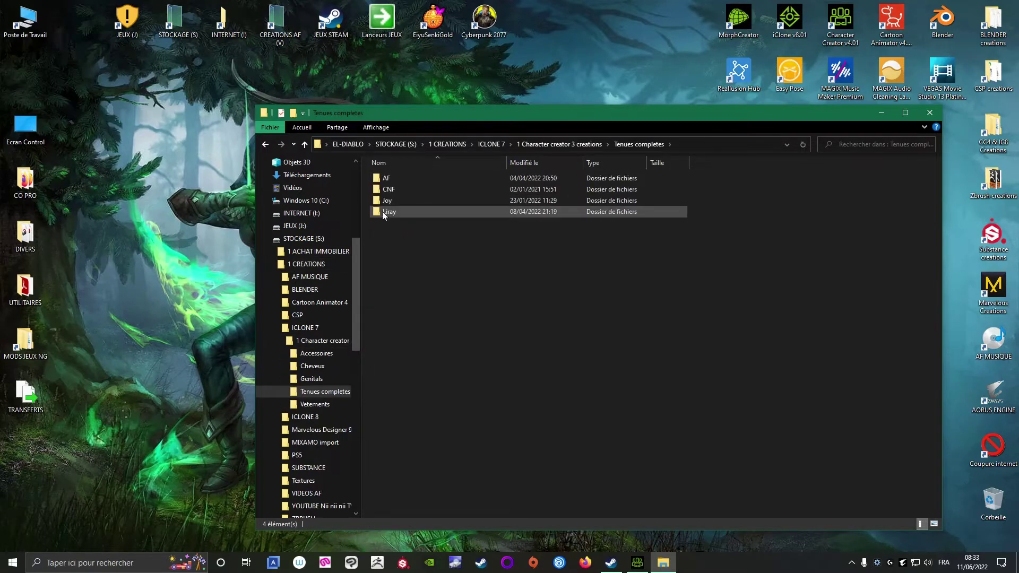
double_click(382, 211)
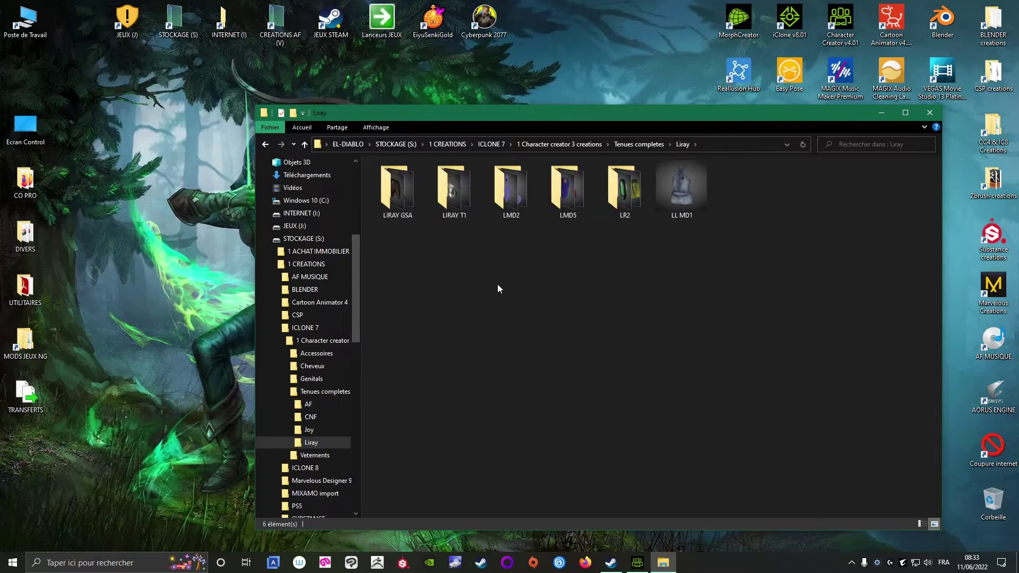
double_click(452, 195)
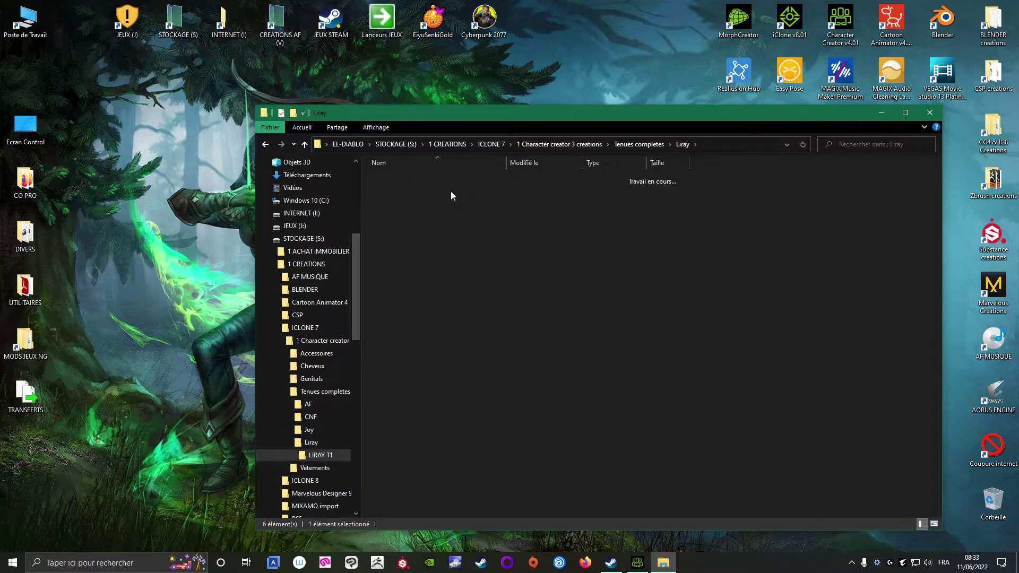
Display the four LIRAY T1 outfit pieces as large icons.
left_click(371, 128)
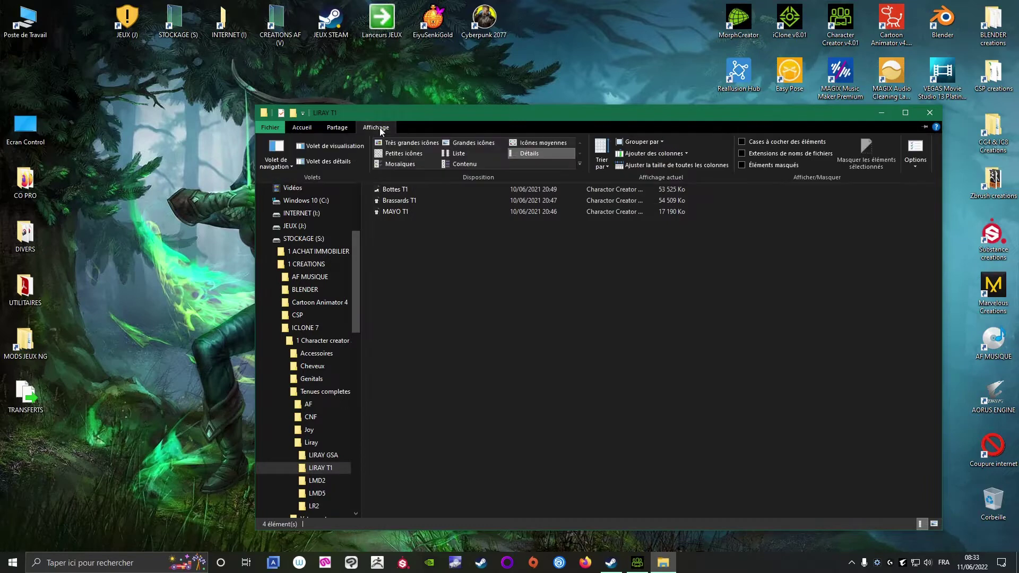
left_click(419, 147)
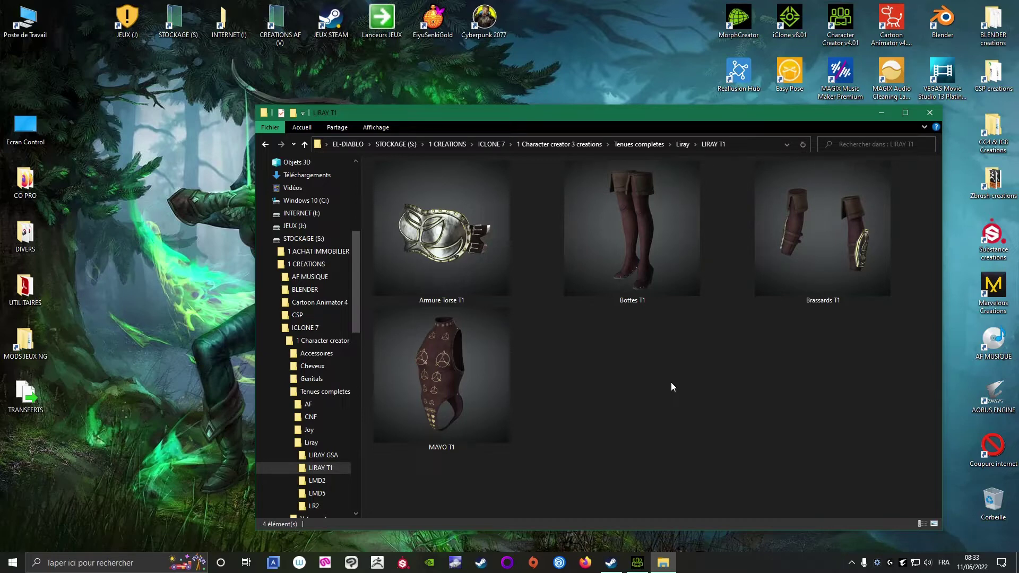
left_click_drag(588, 112, 606, 112)
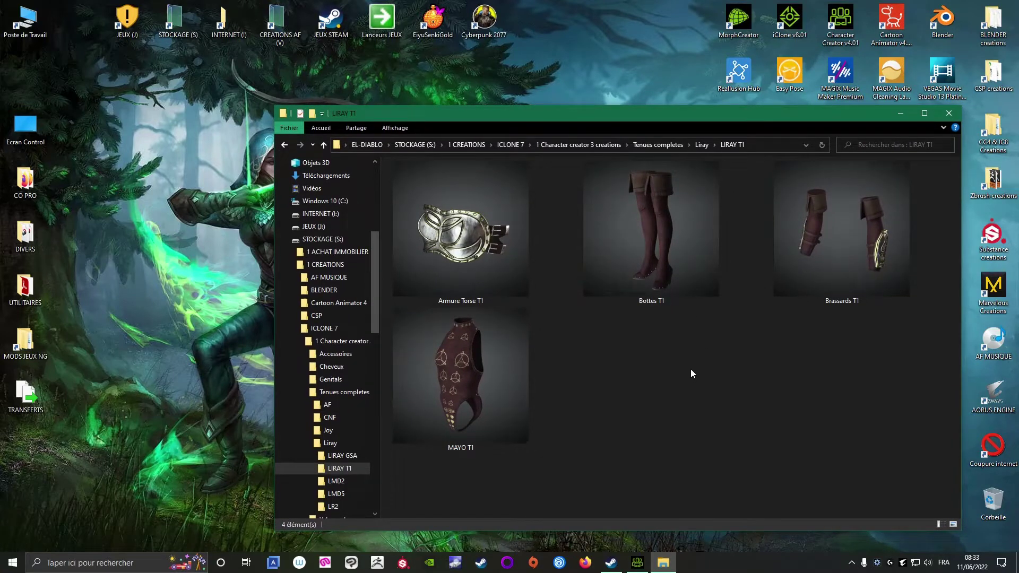
left_click(638, 563)
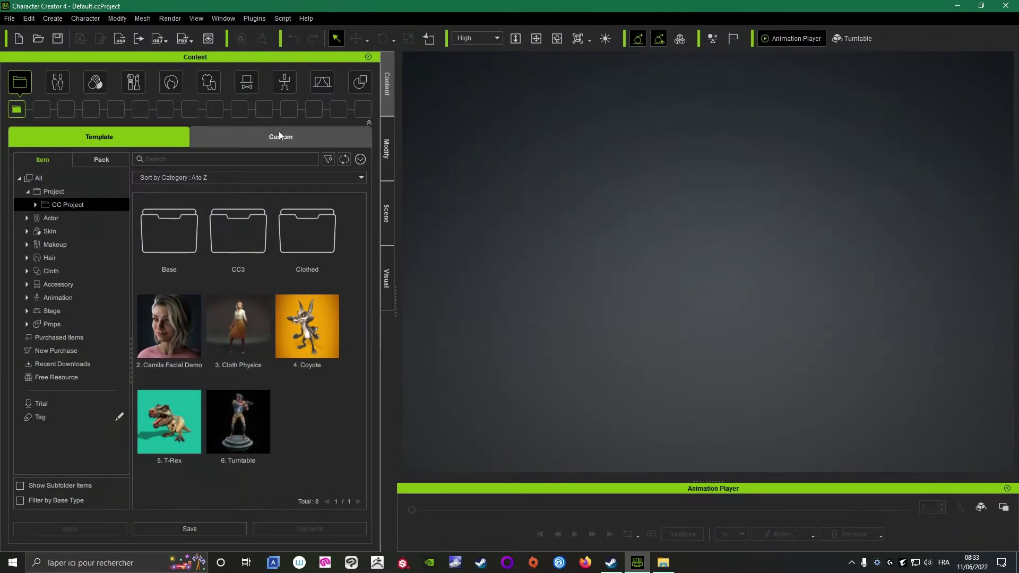
Load the LIRAY CC4+ project and switch the side panel to the Content library.
left_click(38, 40)
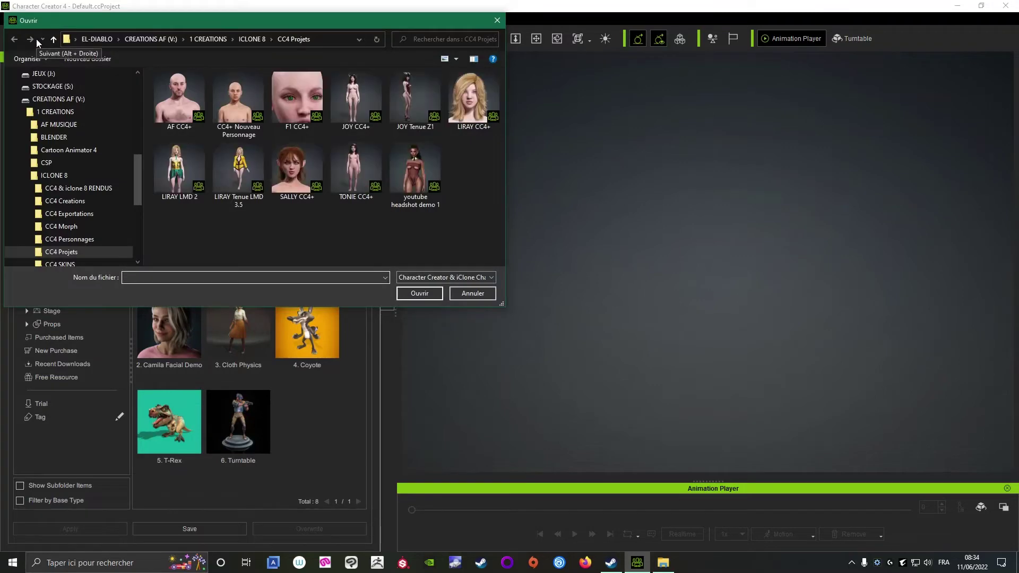
left_click(455, 110)
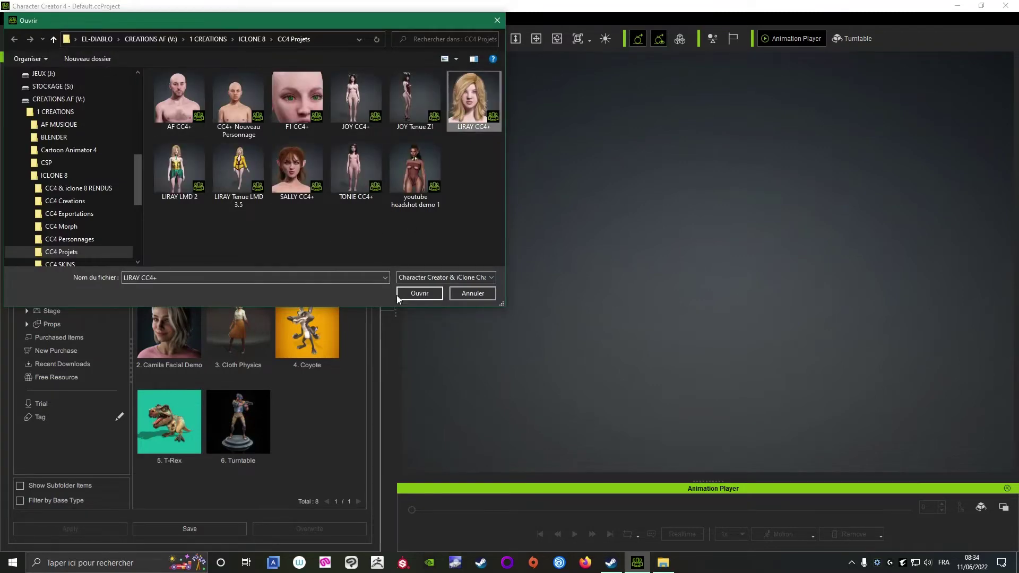
left_click(413, 297)
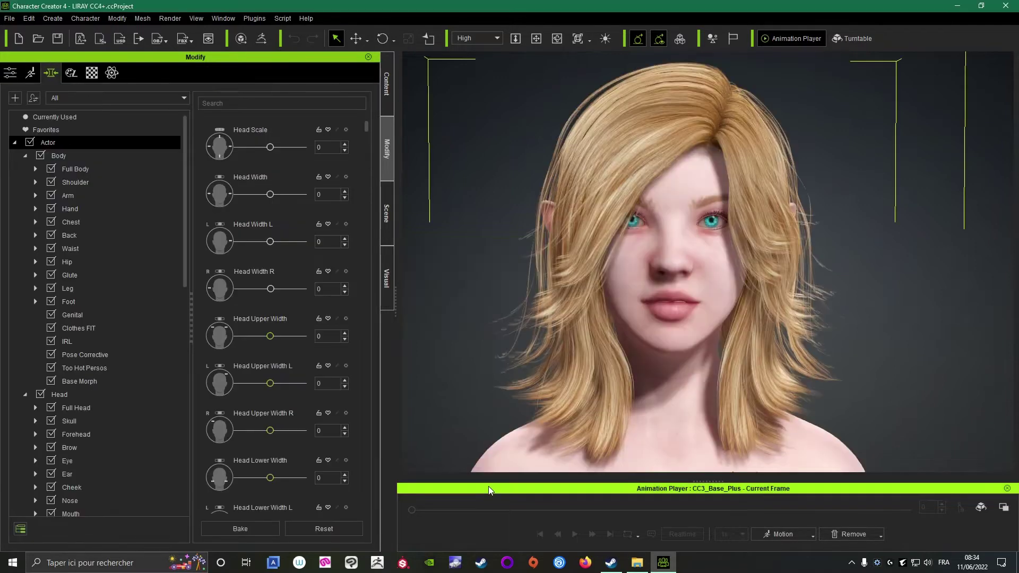
scroll(487, 250, "down", 2)
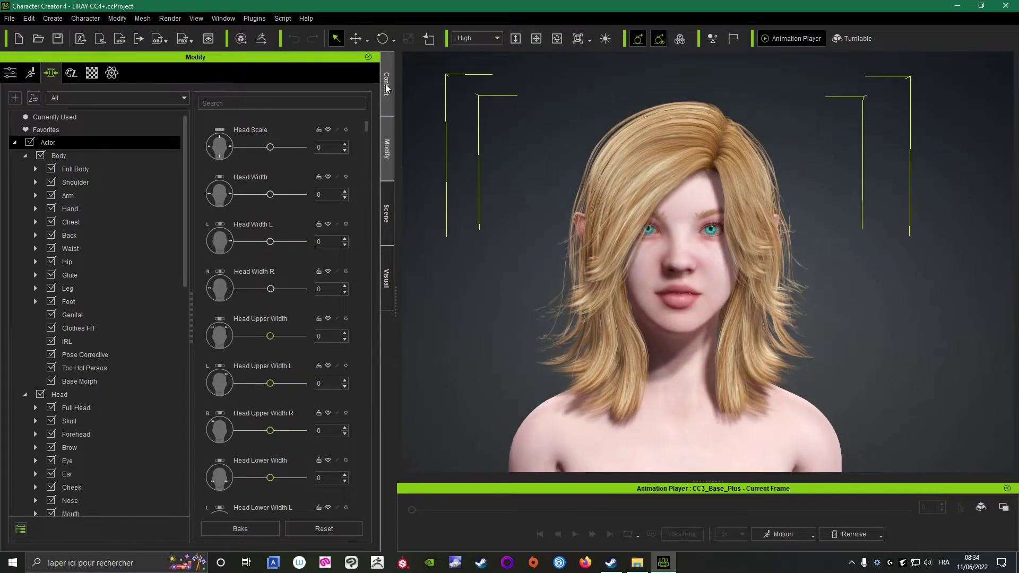
left_click(386, 84)
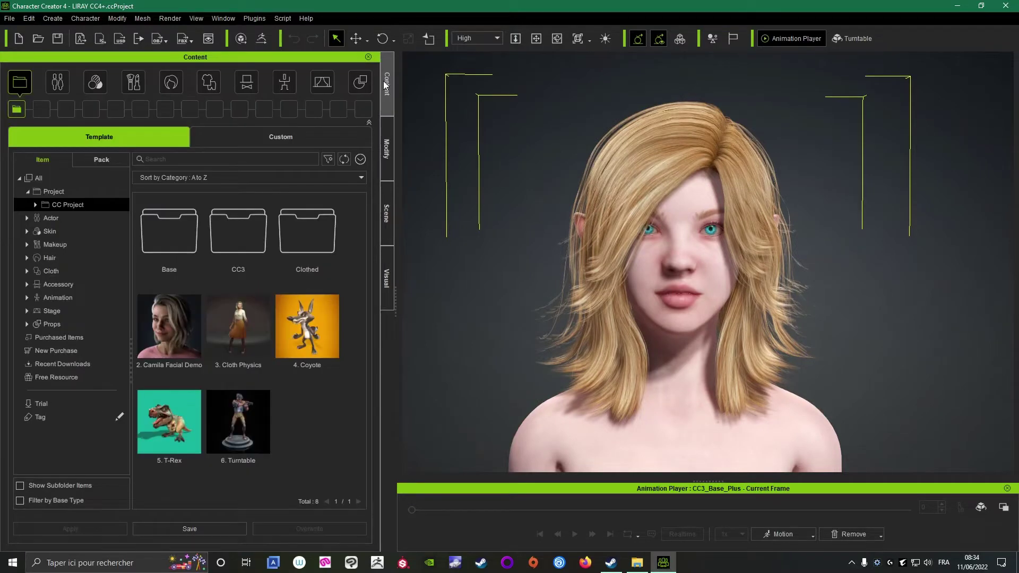
Restore the File Explorer window and move it aside to reveal the character.
left_click(636, 563)
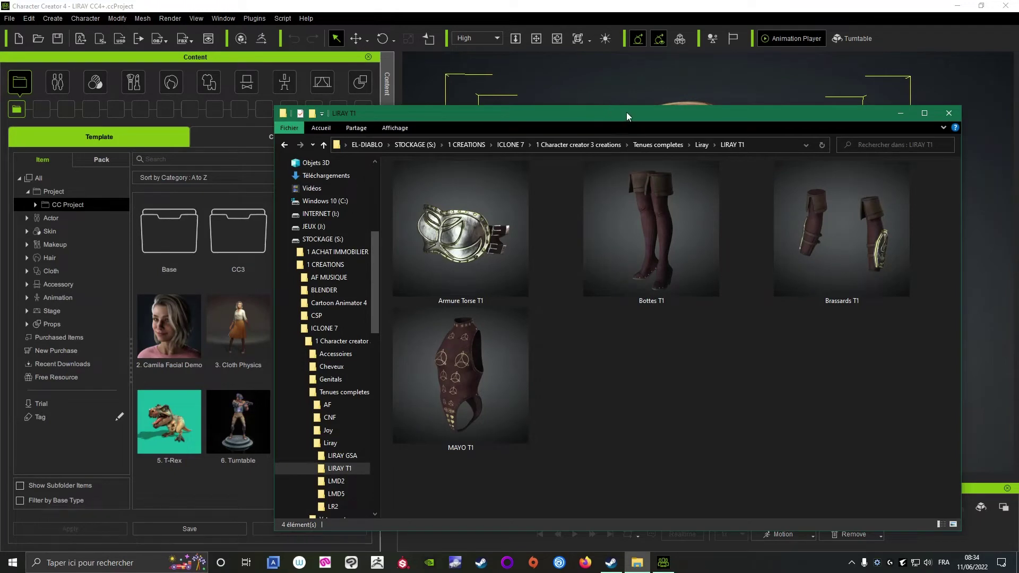
left_click_drag(626, 113, 708, 128)
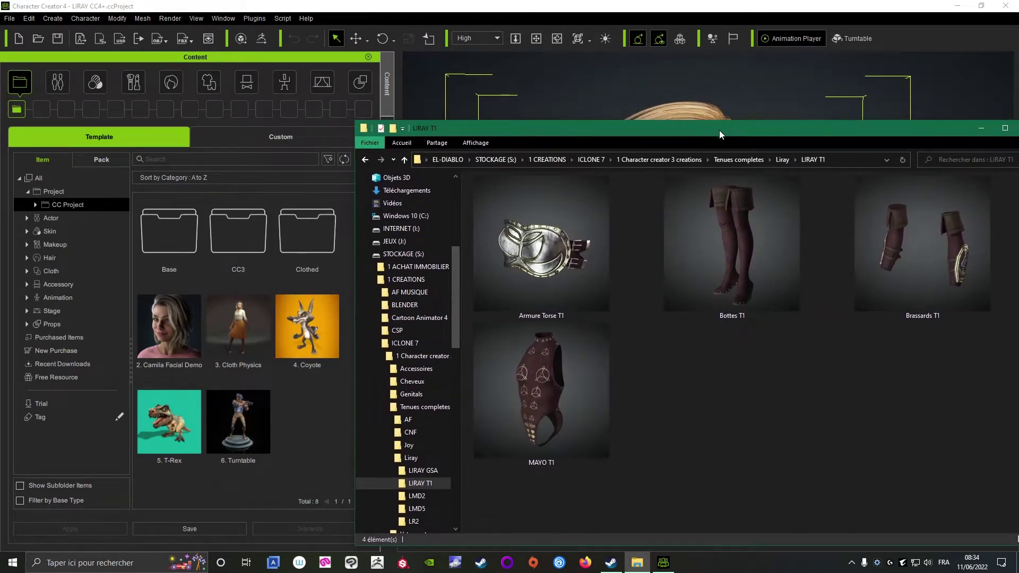
left_click_drag(719, 129, 273, 95)
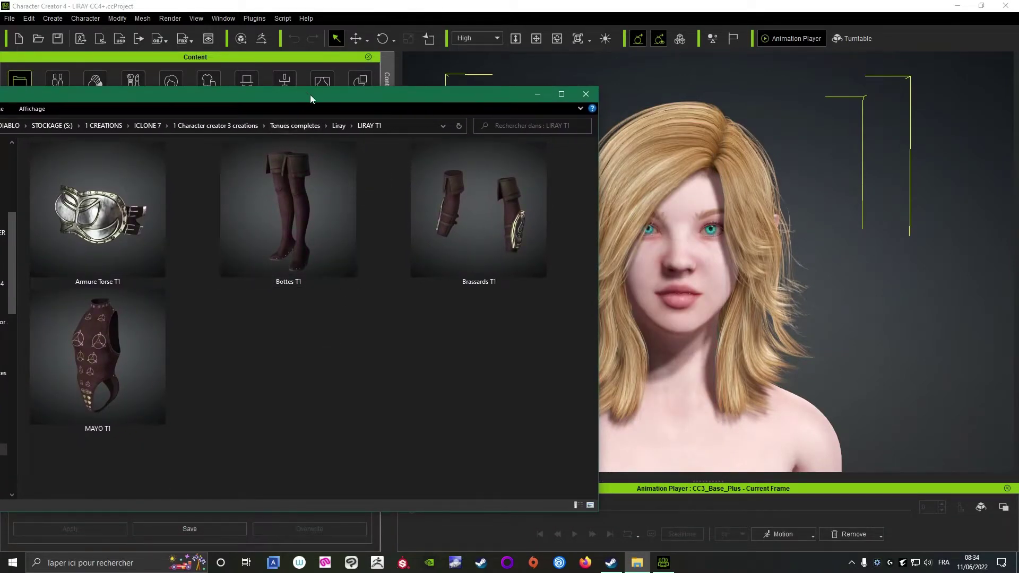
left_click_drag(310, 95, 311, 89)
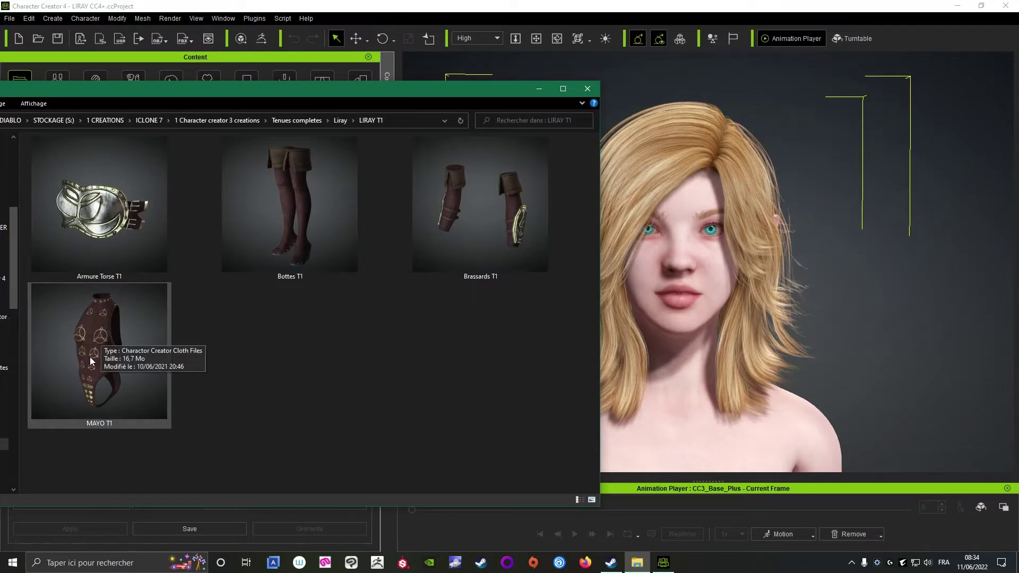
Drag the MAYO T1 bodysuit onto the character and frame the dressed body.
left_click_drag(97, 344, 691, 449)
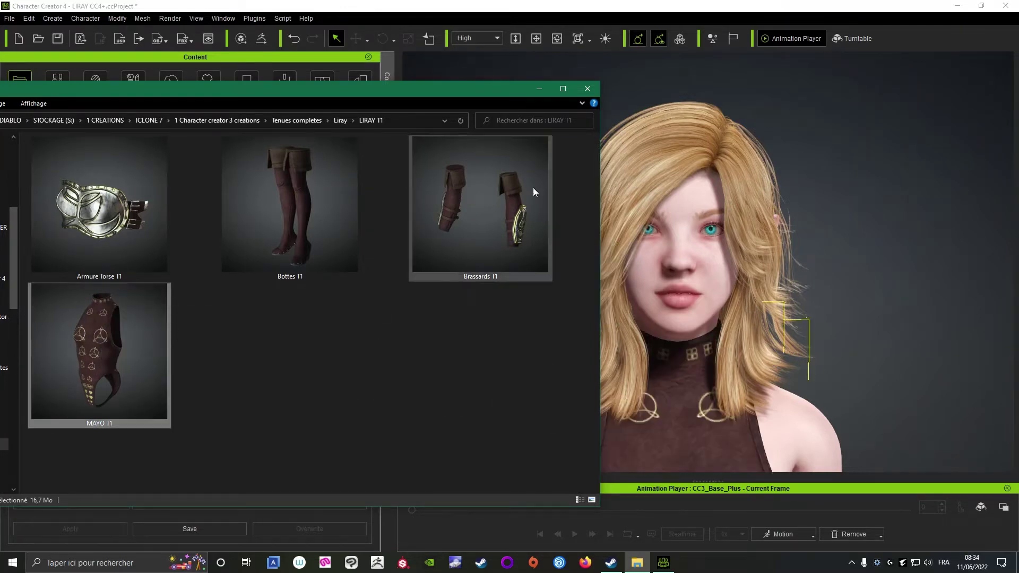
left_click(539, 89)
scroll(477, 242, "down", 3)
scroll(533, 335, "down", 3)
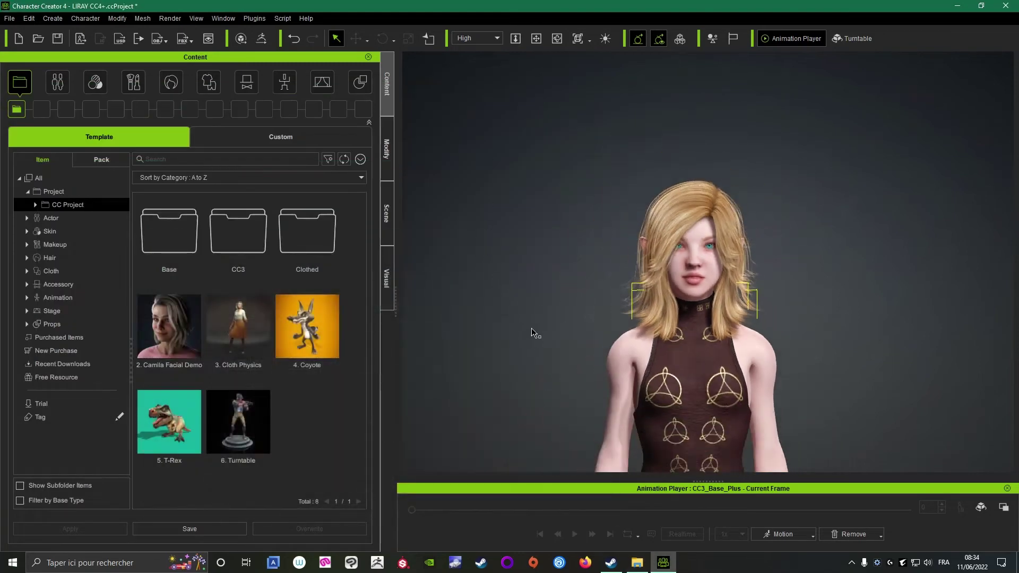
mouse_move(544, 368)
middle_mouse_down()
mouse_move(604, 256)
mouse_move(574, 250)
middle_mouse_up()
scroll(657, 281, "down", 2)
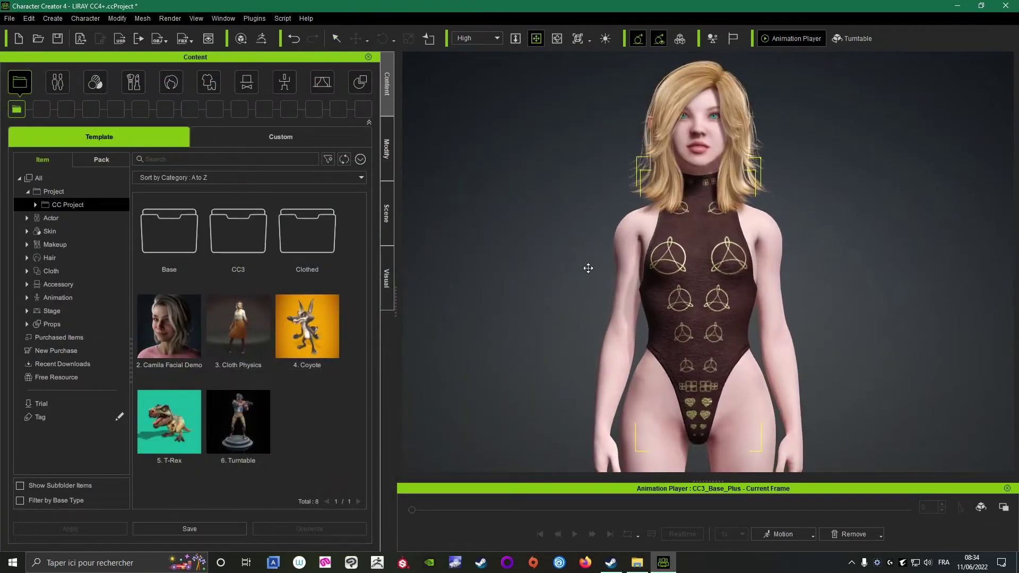
mouse_move(657, 282)
right_mouse_down()
mouse_move(494, 250)
mouse_move(785, 282)
mouse_move(731, 255)
mouse_move(521, 244)
mouse_move(612, 241)
mouse_move(730, 268)
right_mouse_up()
scroll(786, 283, "up", 2)
scroll(786, 282, "up", 2)
scroll(786, 282, "up", 2)
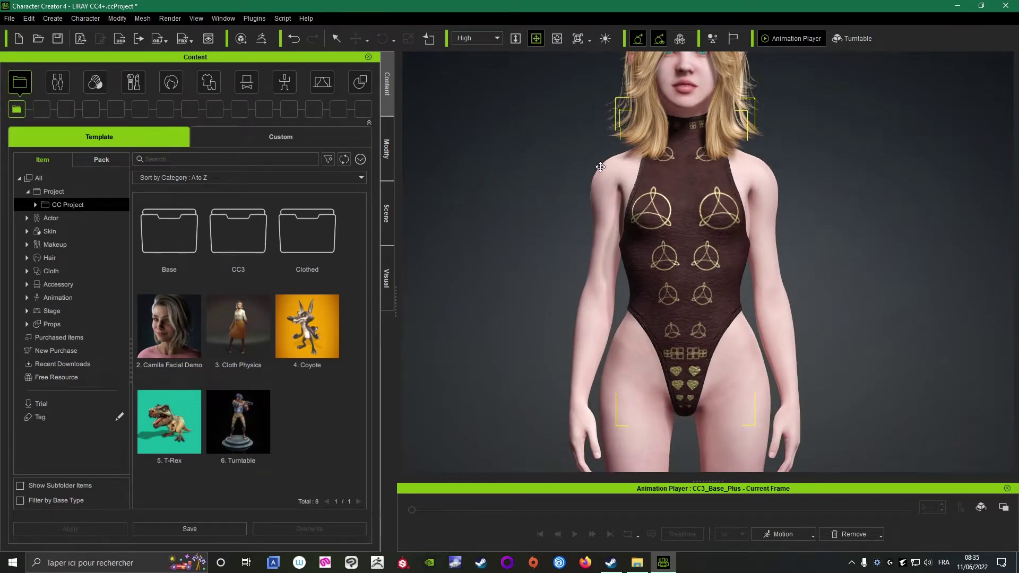
Apply the Open A_UE4 calibration pose from the template animation content.
key("q")
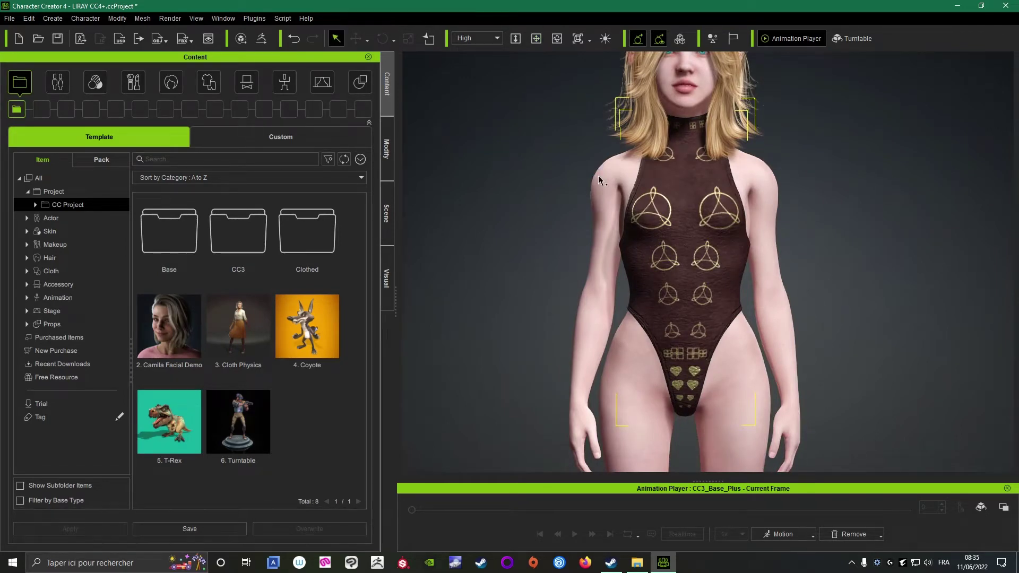
scroll(521, 225, "down", 1)
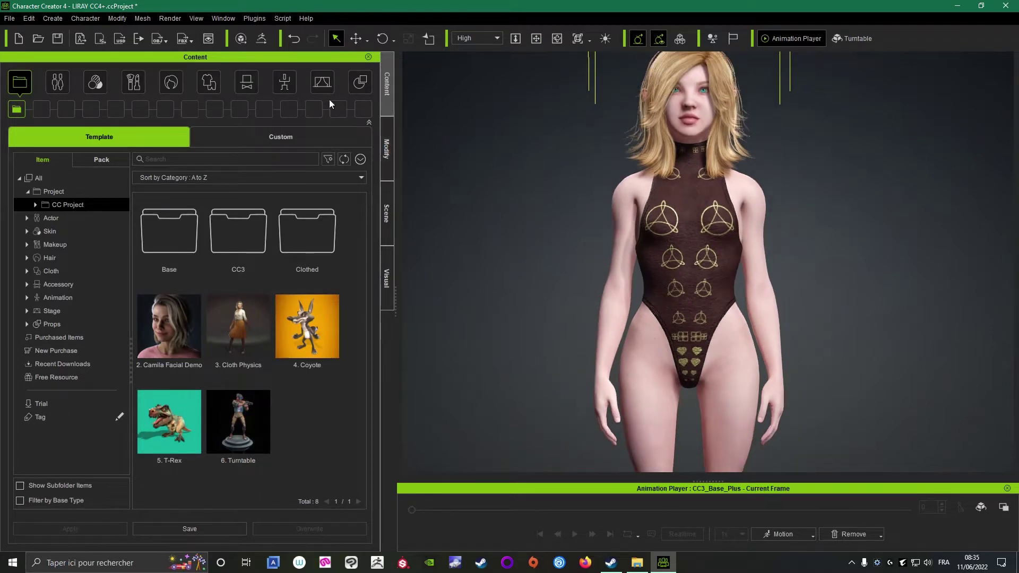
left_click(293, 88)
left_click(251, 142)
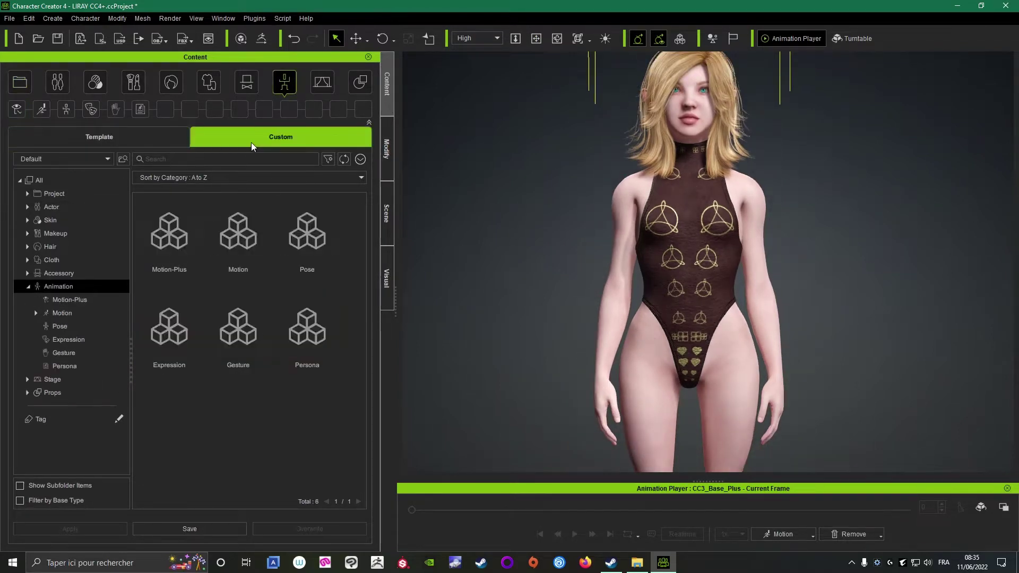
left_click(42, 109)
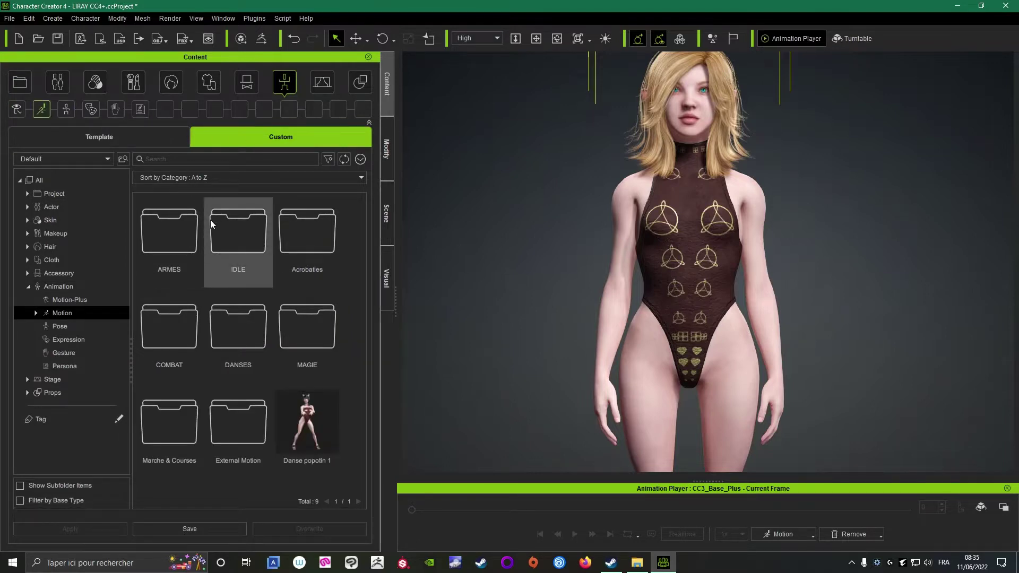
left_click(116, 135)
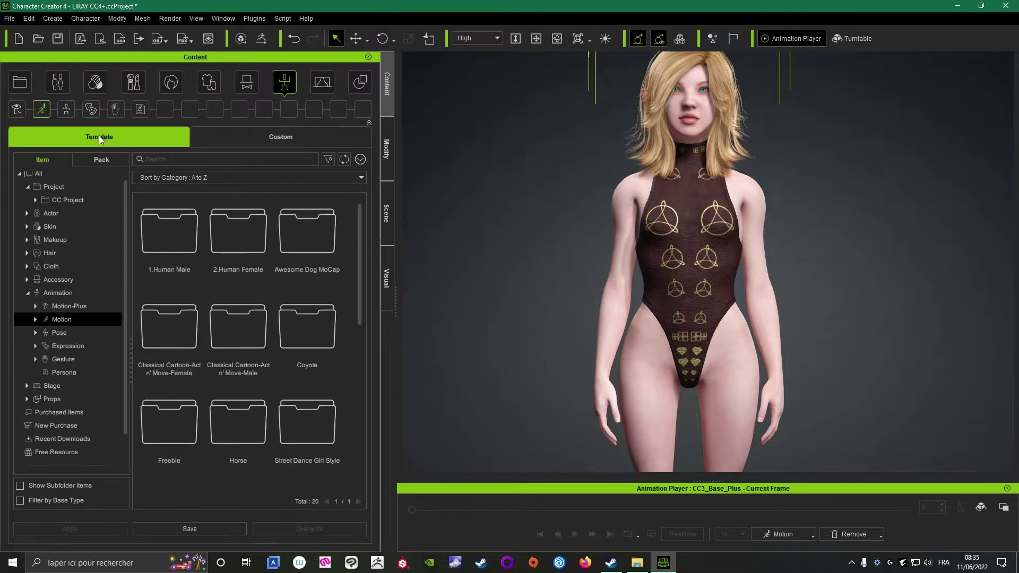
left_click(68, 110)
double_click(303, 243)
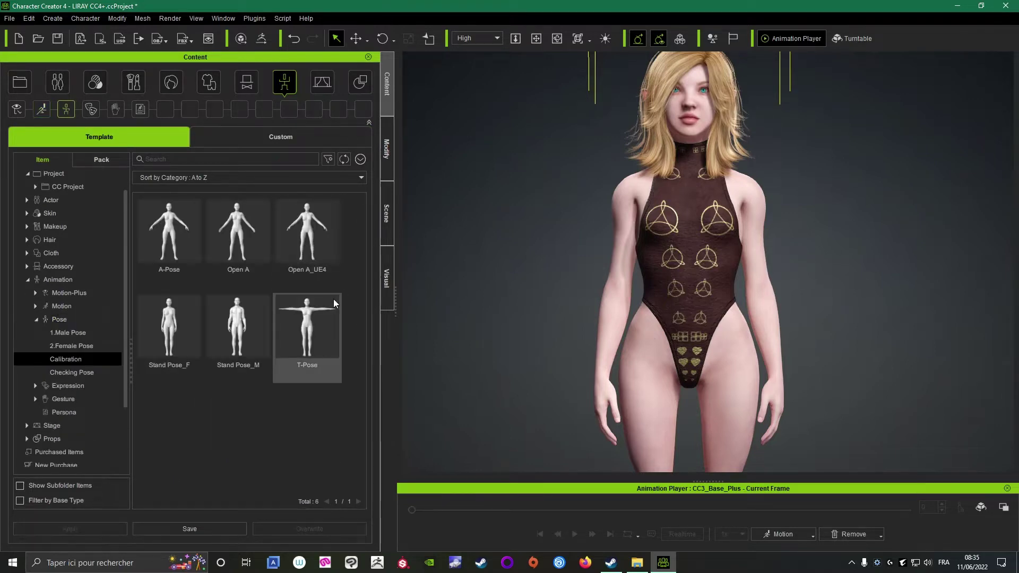
double_click(322, 245)
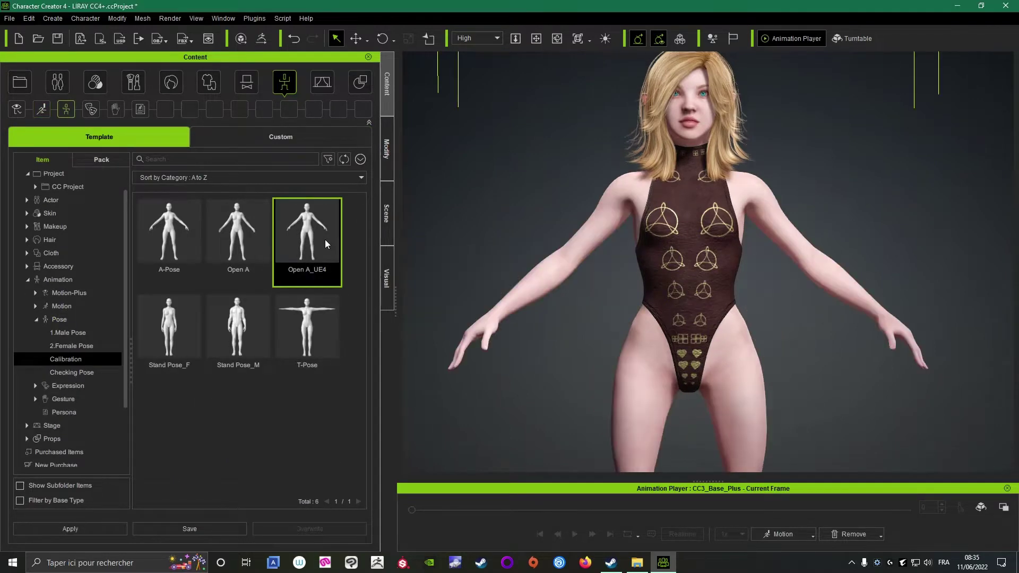
Orbit around the posed character to inspect the bodysuit from several sides.
mouse_move(713, 290)
right_mouse_down()
mouse_move(541, 240)
mouse_move(835, 272)
right_mouse_up()
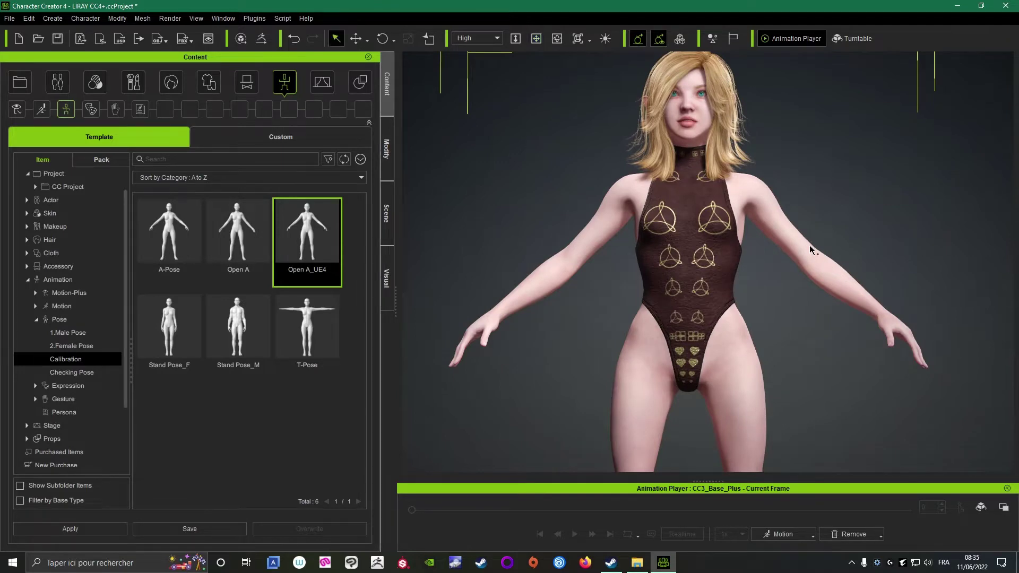
key("q")
left_click(790, 301)
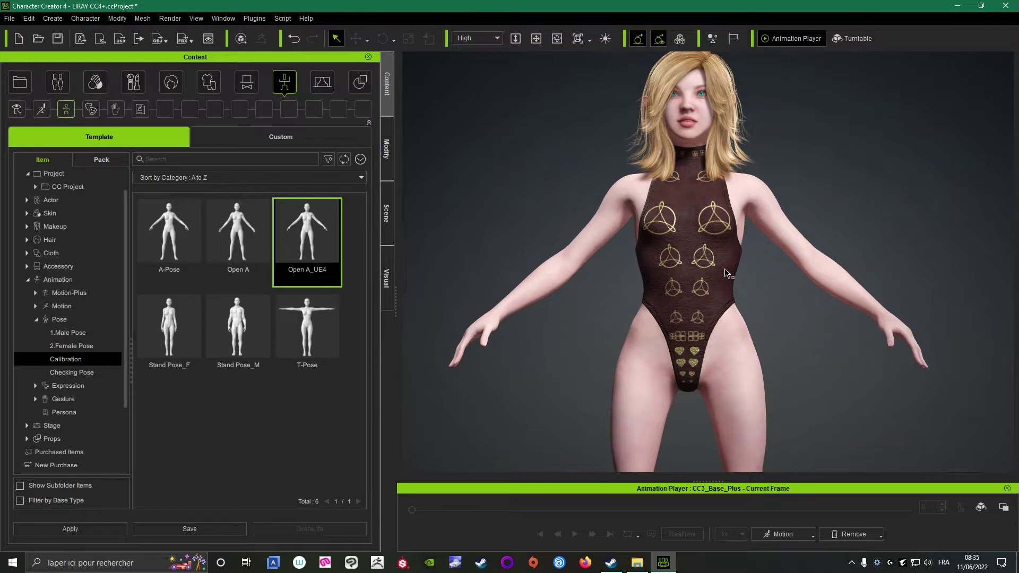
scroll(739, 263, "up", 5)
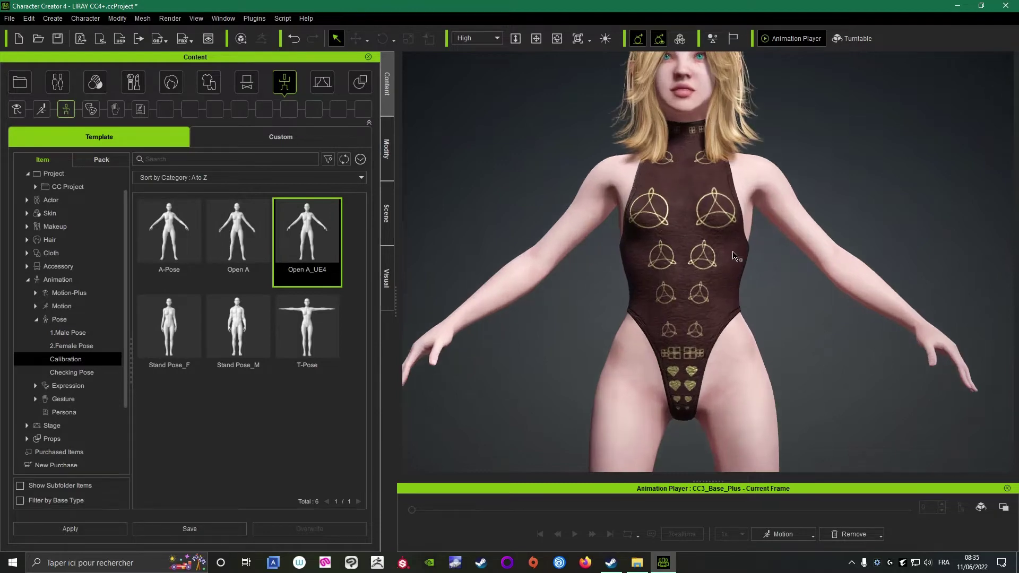
mouse_move(739, 263)
right_mouse_down()
mouse_move(748, 236)
mouse_move(868, 272)
mouse_move(666, 321)
right_mouse_up()
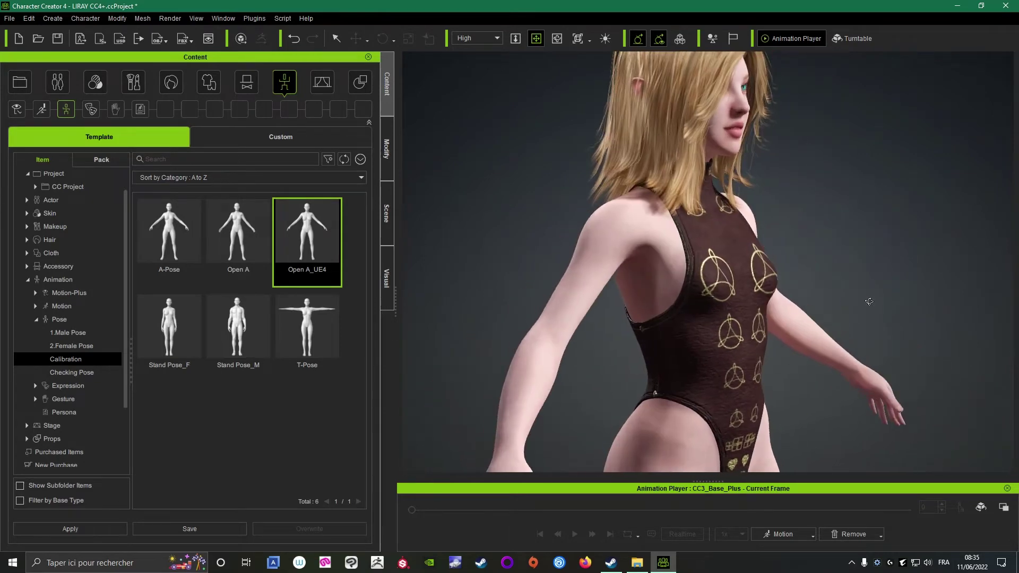
middle_click_drag(666, 321, 640, 230)
right_click_drag(639, 230, 630, 245)
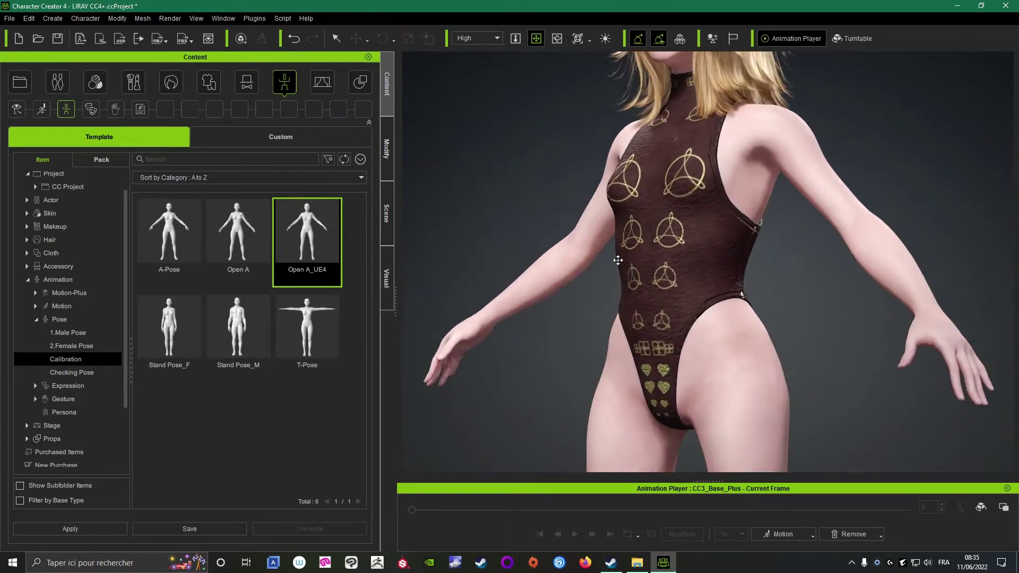
middle_click_drag(630, 244, 666, 272)
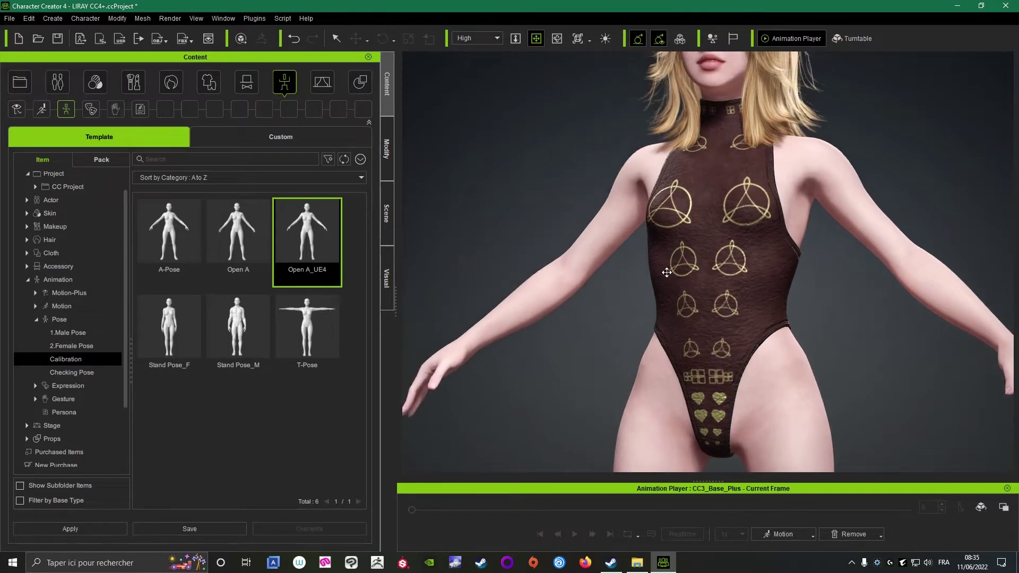
Select the Liray_Mayo_T1_LP bodysuit and show the Scene tree.
key("q")
left_click(733, 251)
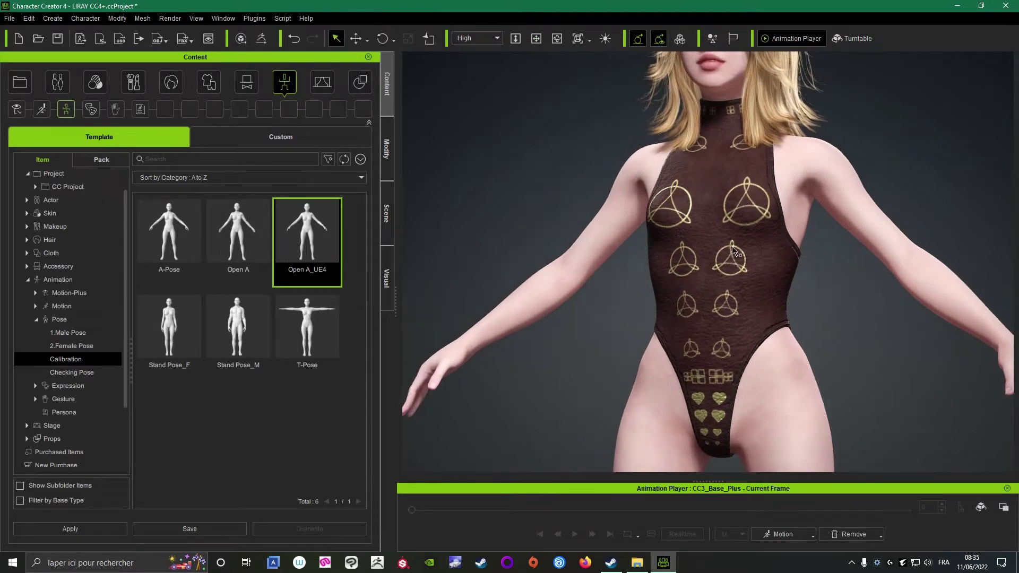
left_click(390, 218)
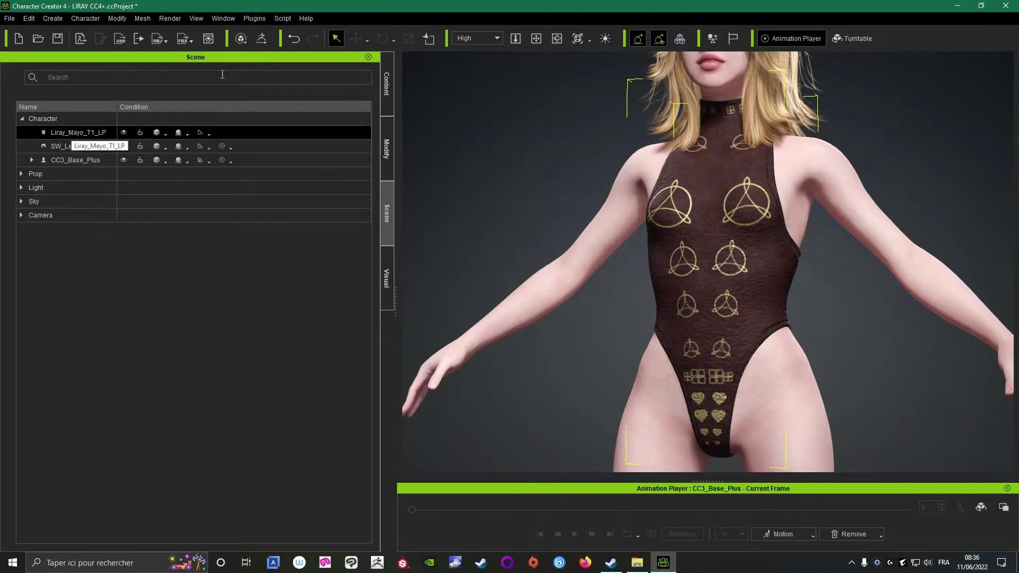
Export the selected bodysuit as OBJ 'mayo' in its current pose, then minimize Character Creator.
left_click(11, 17)
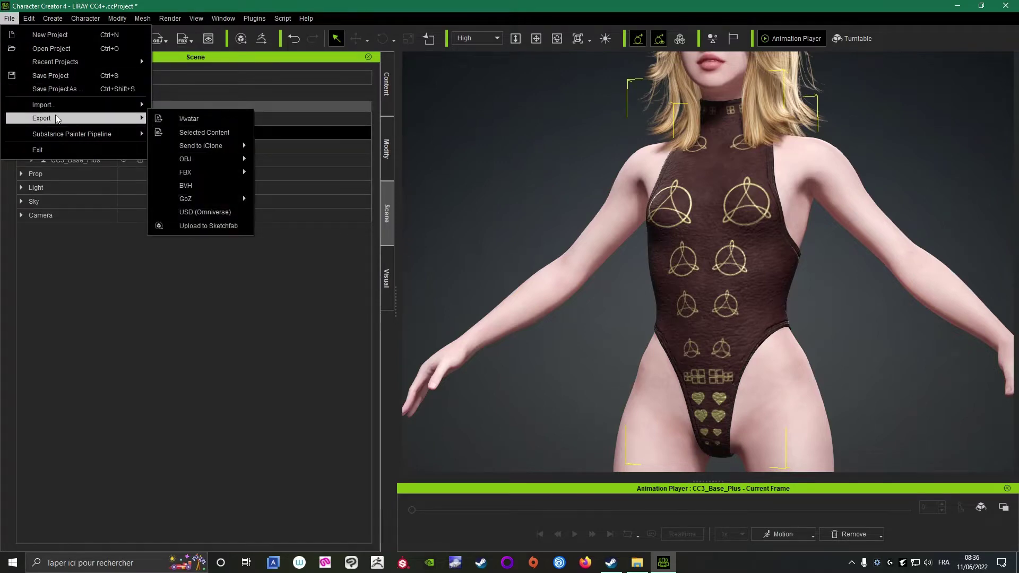
mouse_move(41, 118)
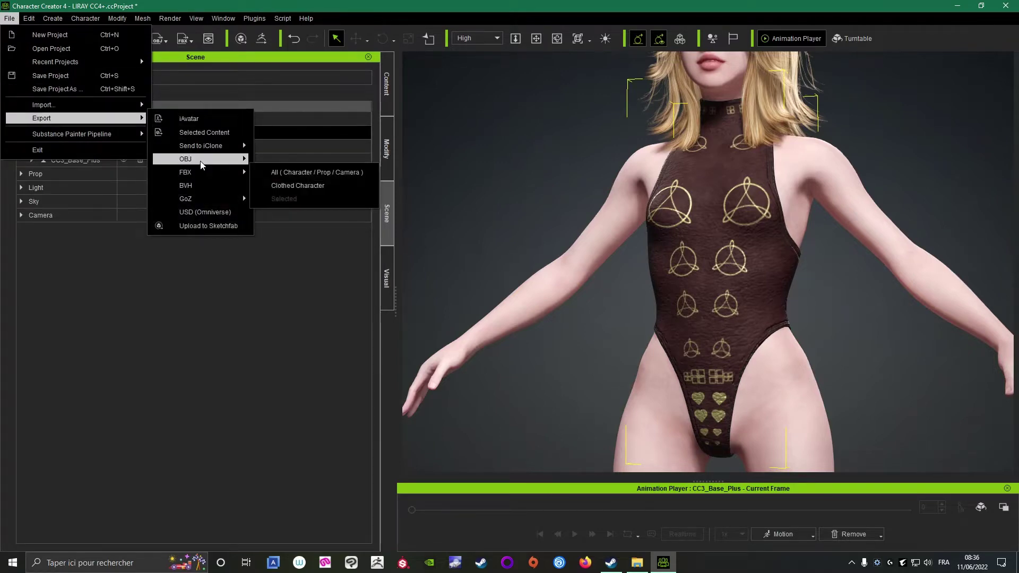
mouse_move(186, 158)
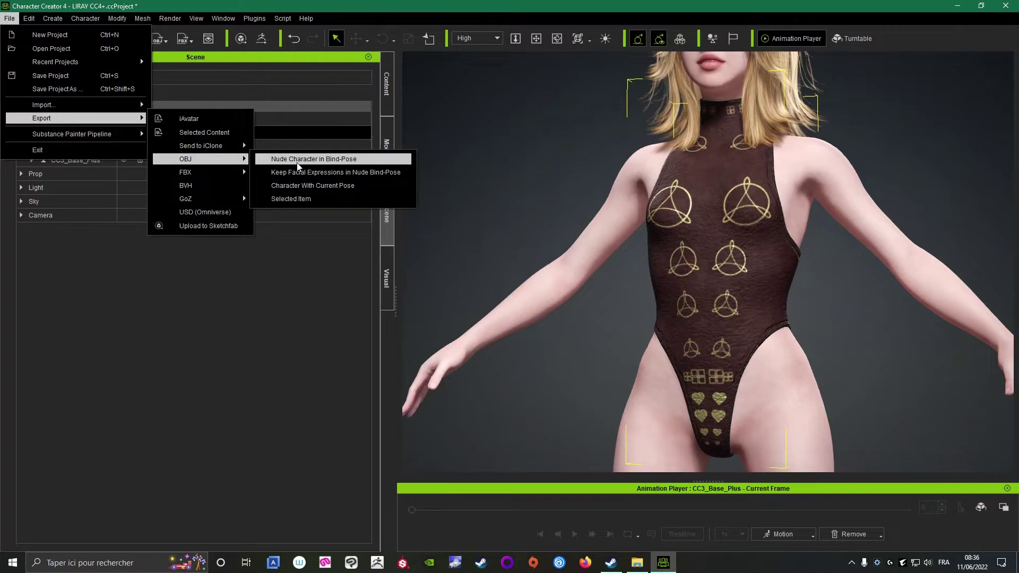
left_click(301, 199)
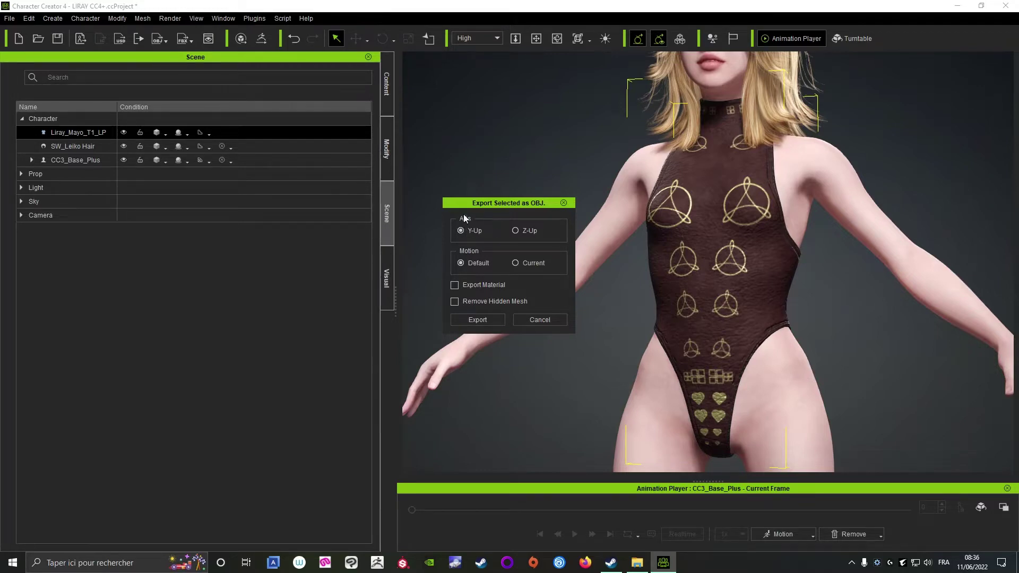
left_click_drag(468, 202, 462, 184)
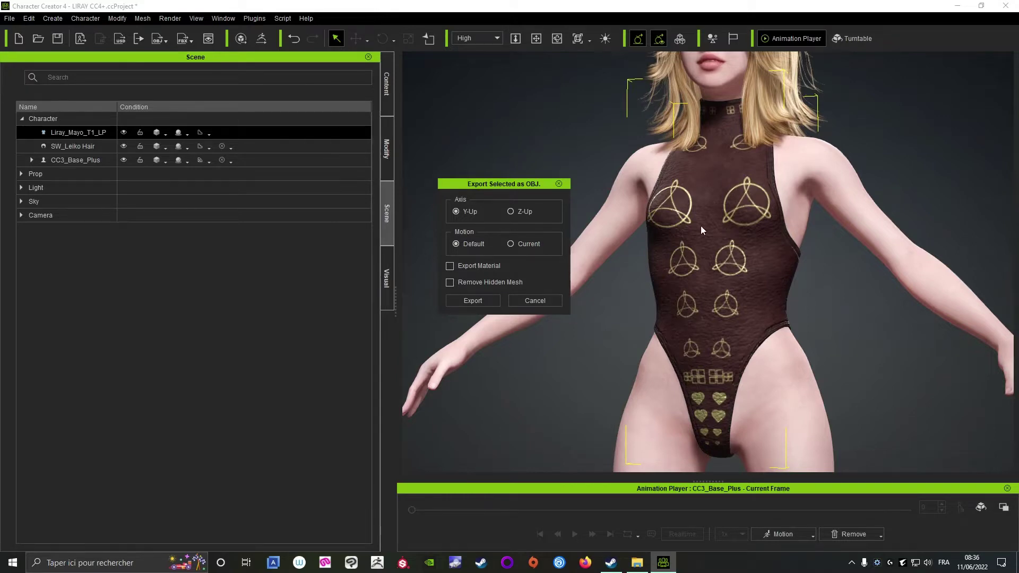
left_click(509, 245)
left_click(468, 300)
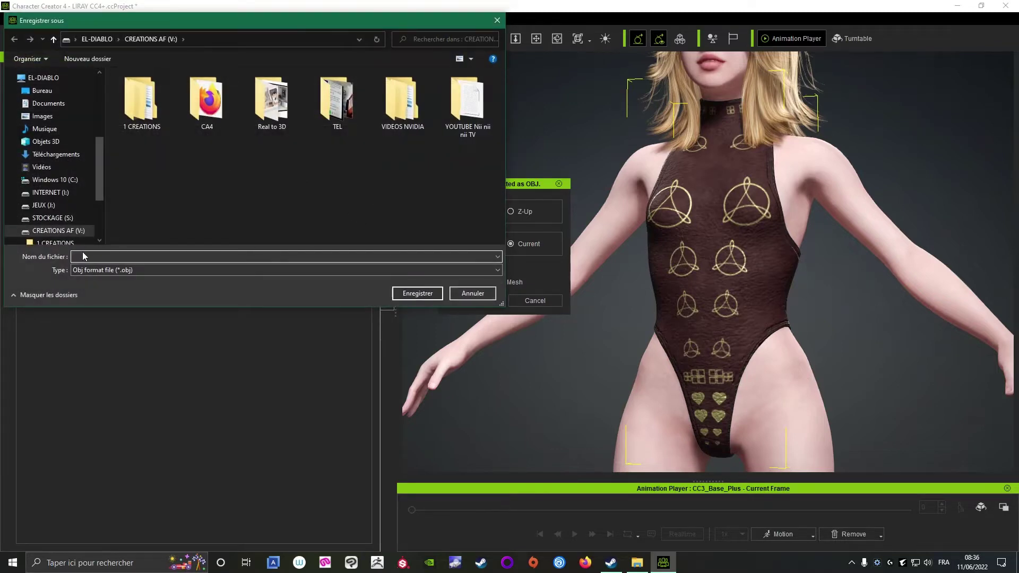
type("mayo")
left_click(409, 294)
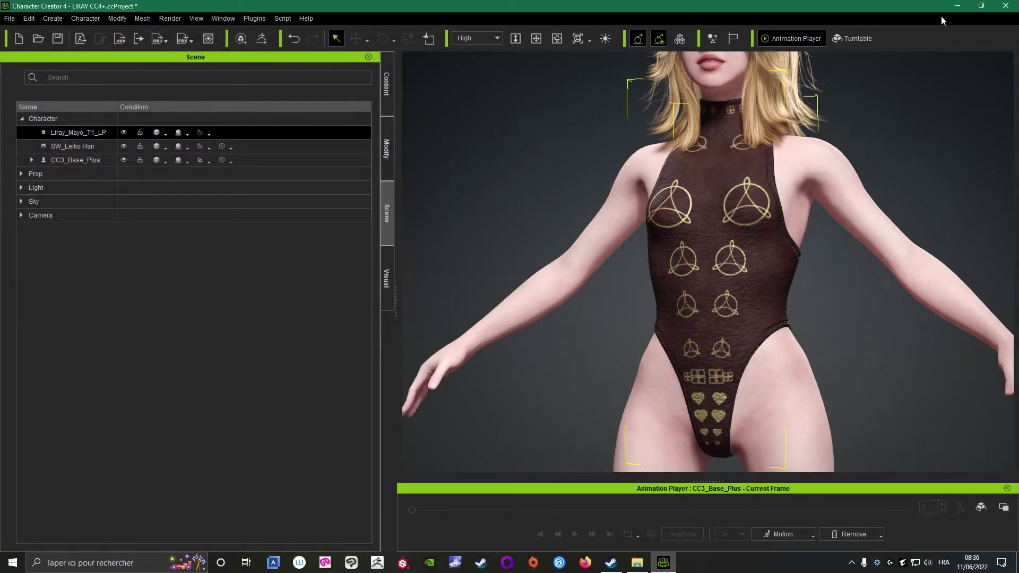
left_click(957, 7)
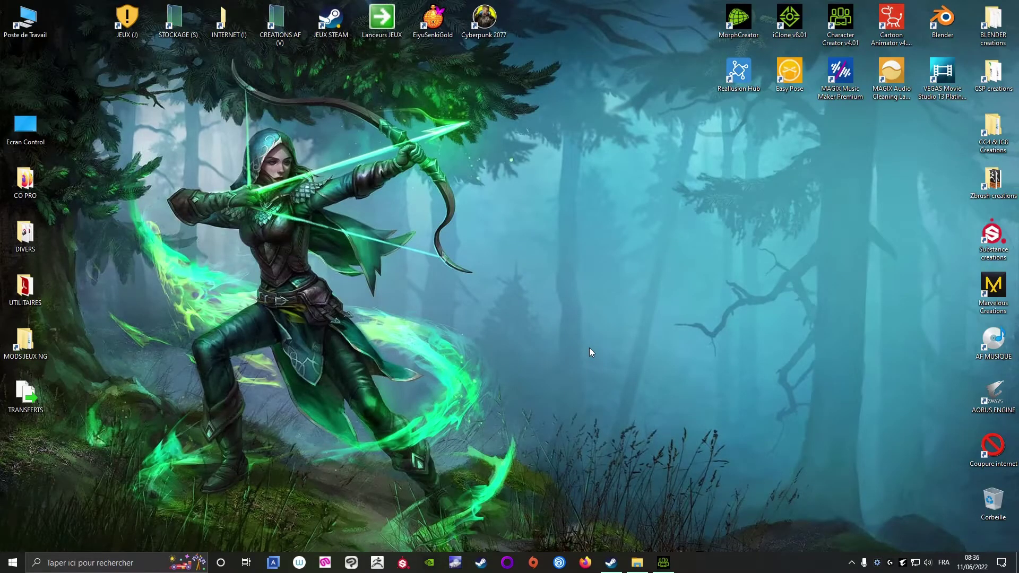
Launch ZBrush 2022, dismiss LightBox, and minimize it to the desktop.
left_click(381, 564)
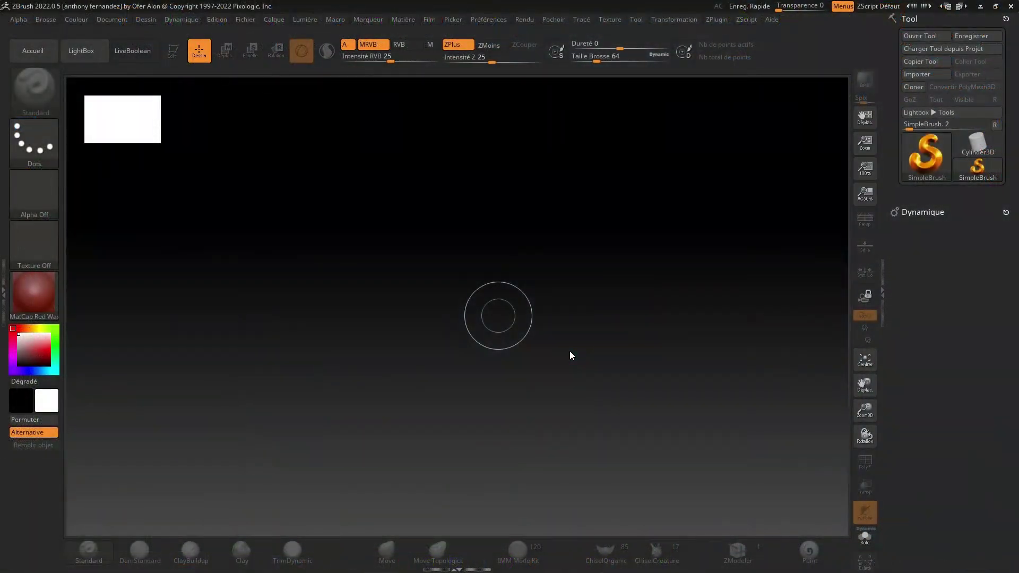
left_click(81, 50)
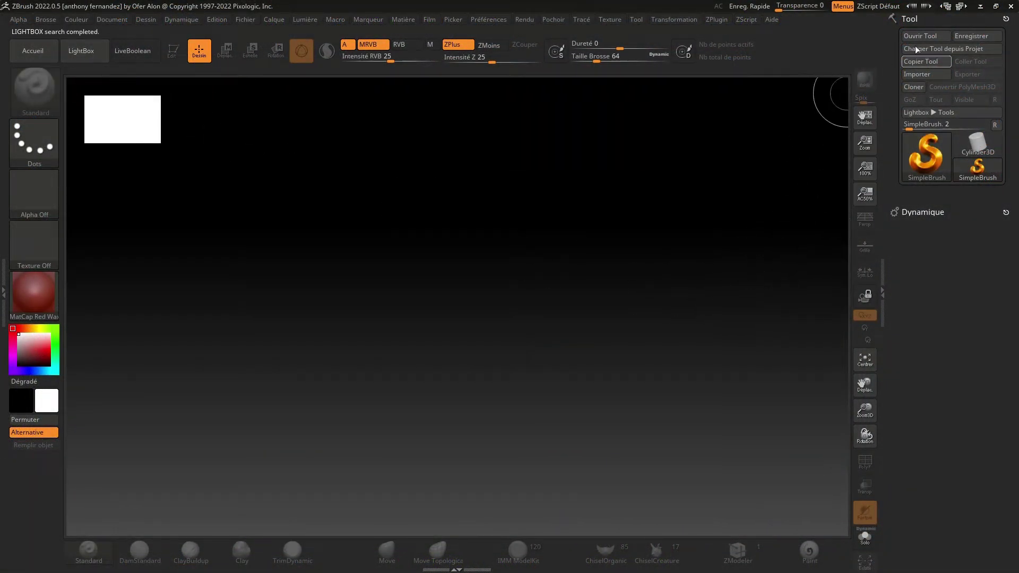
left_click(981, 6)
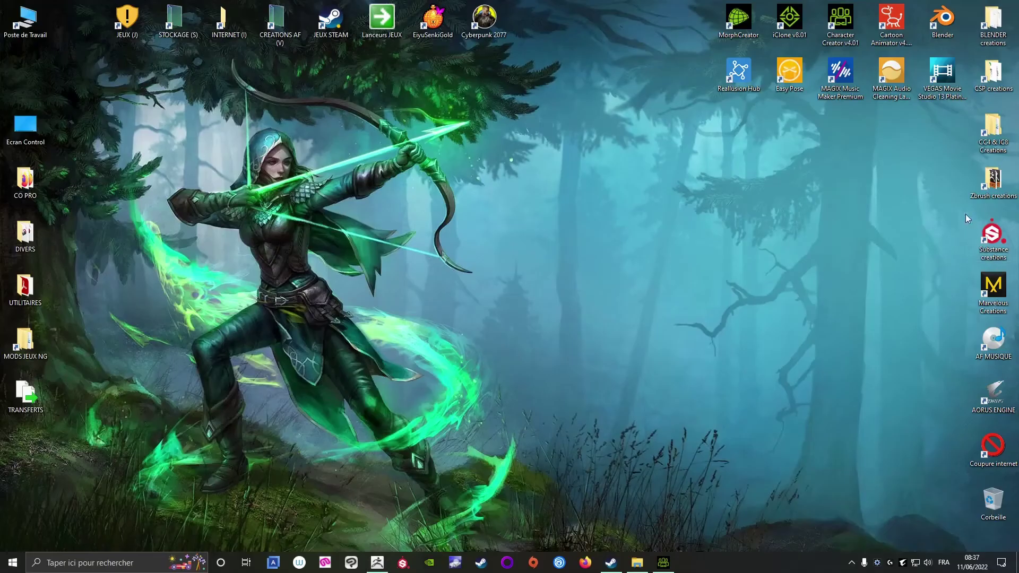
Open the LIRAY_MANNEQUIN project from the ZBRUSH > ICLONE 8 & CC4 folder.
double_click(990, 182)
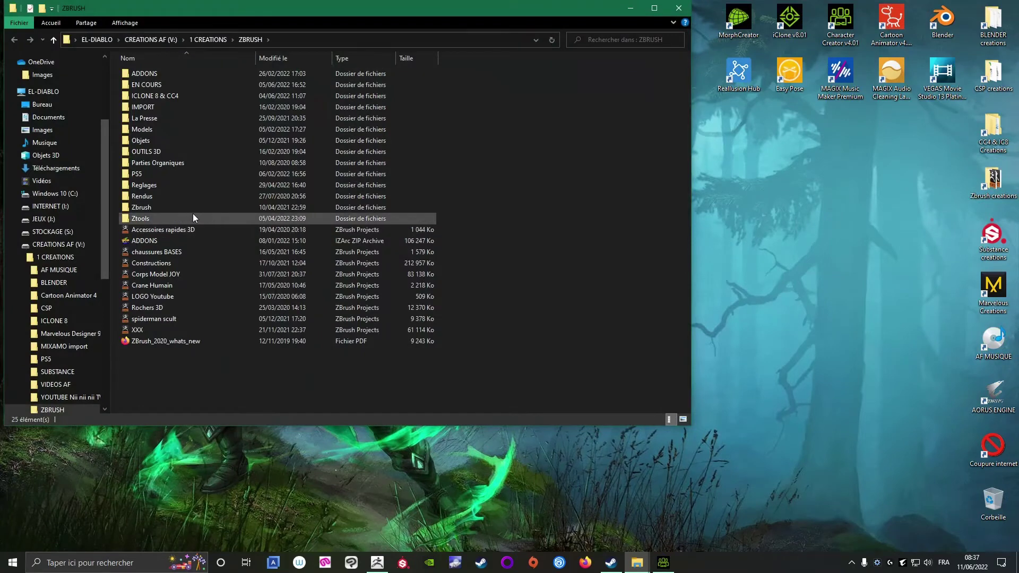
left_click_drag(228, 9, 357, 71)
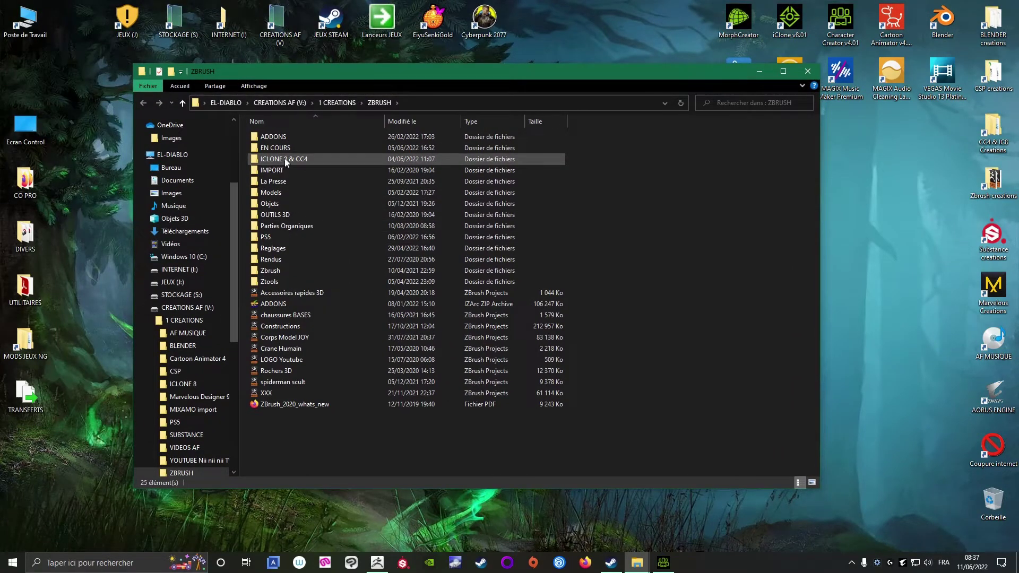
double_click(284, 159)
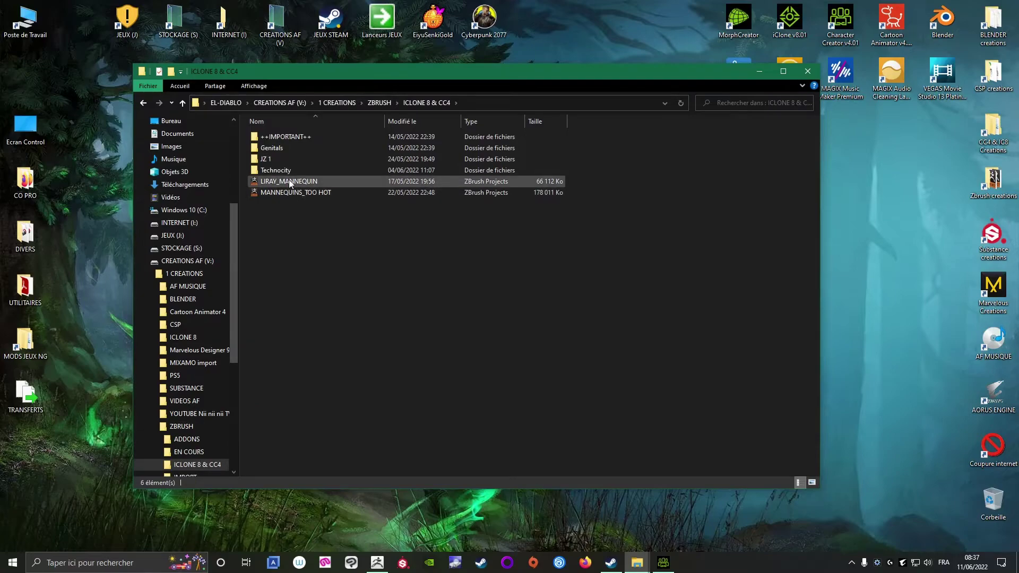
double_click(289, 180)
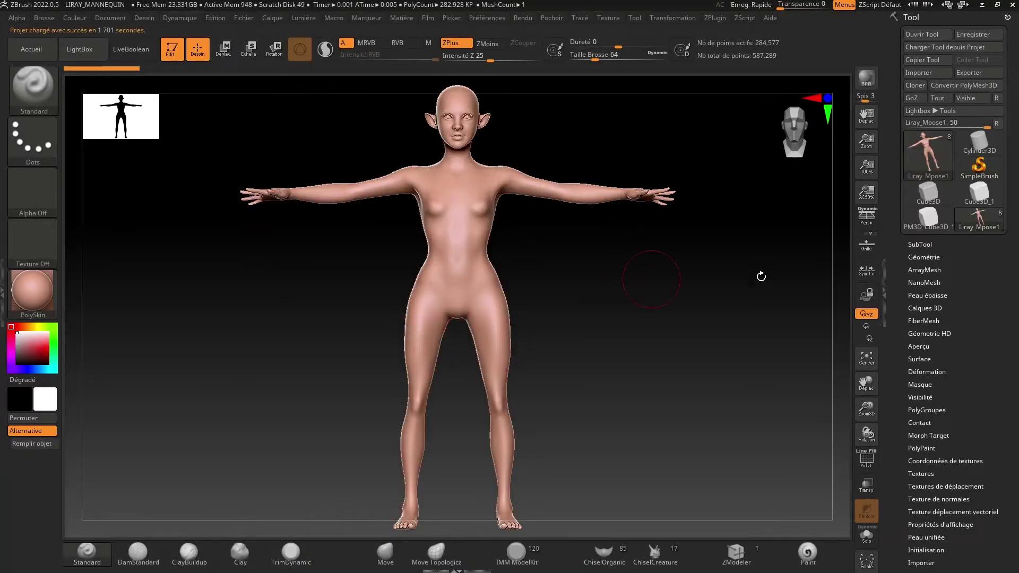
Hide Liray_Mpose1 and make the A-pose Liray_UE4 subtool active with Persp on.
left_click(915, 244)
mouse_move(957, 112)
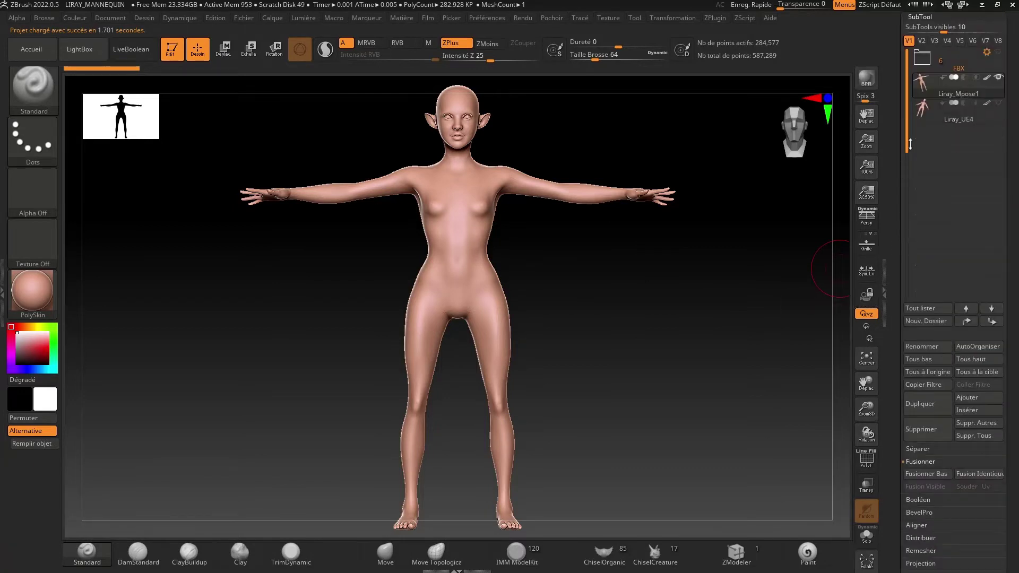
left_click(1000, 78)
left_click(931, 112)
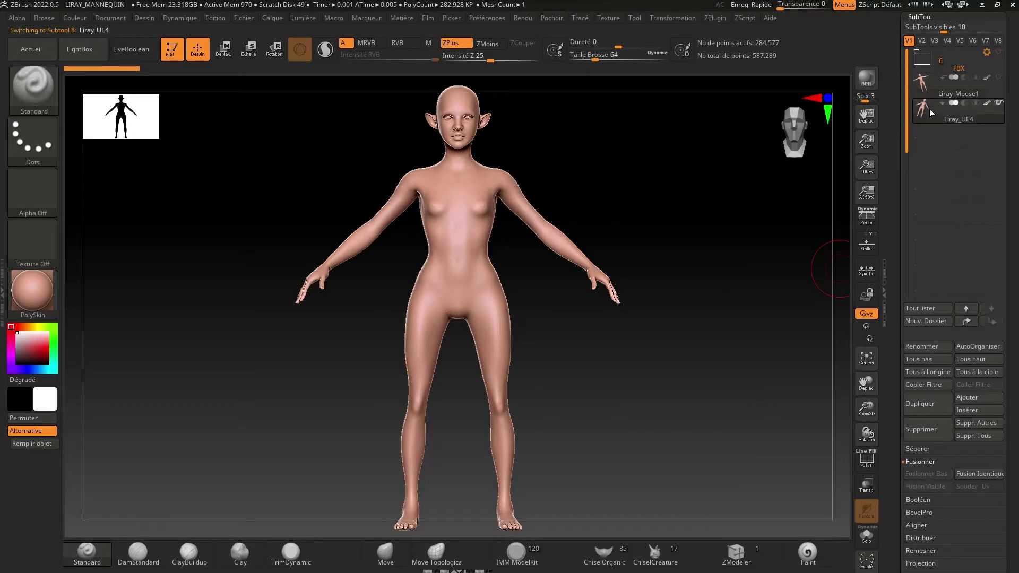
left_click(867, 221)
scroll(939, 394, "up", 2)
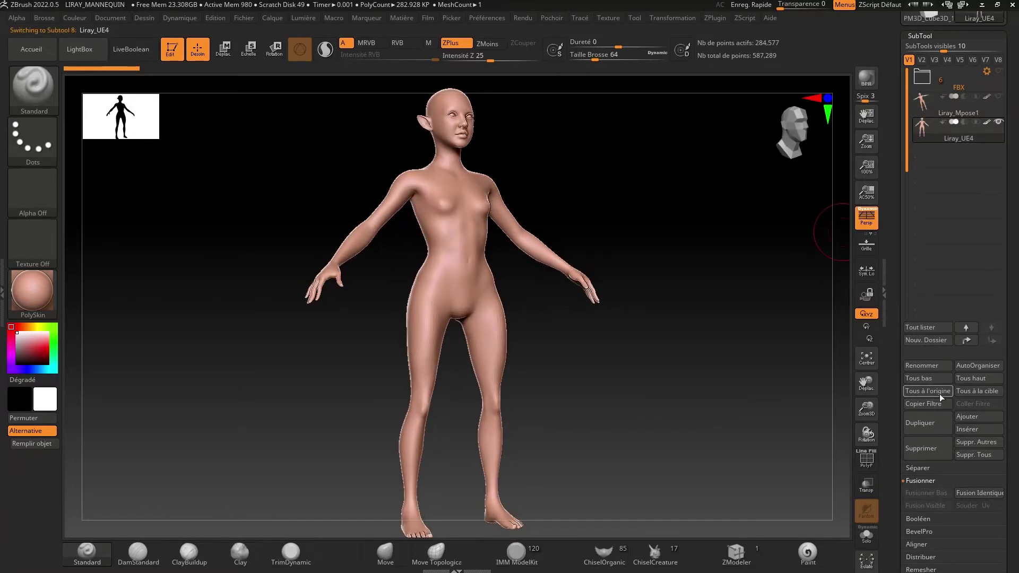
left_click(964, 420)
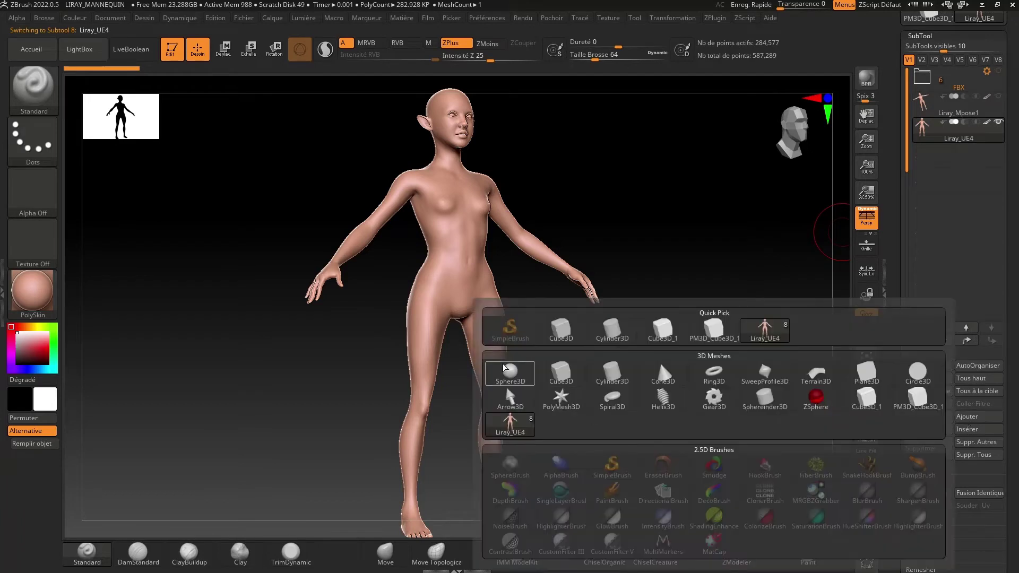
Append a Cube3D subtool and replace it by importing the mayo OBJ.
left_click(561, 329)
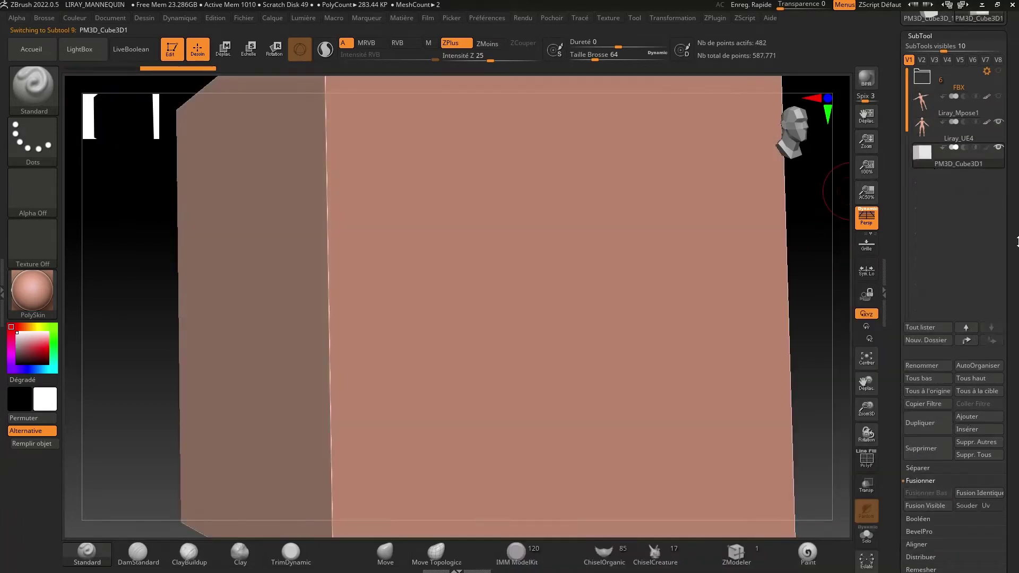
left_click_drag(1017, 219, 1013, 296)
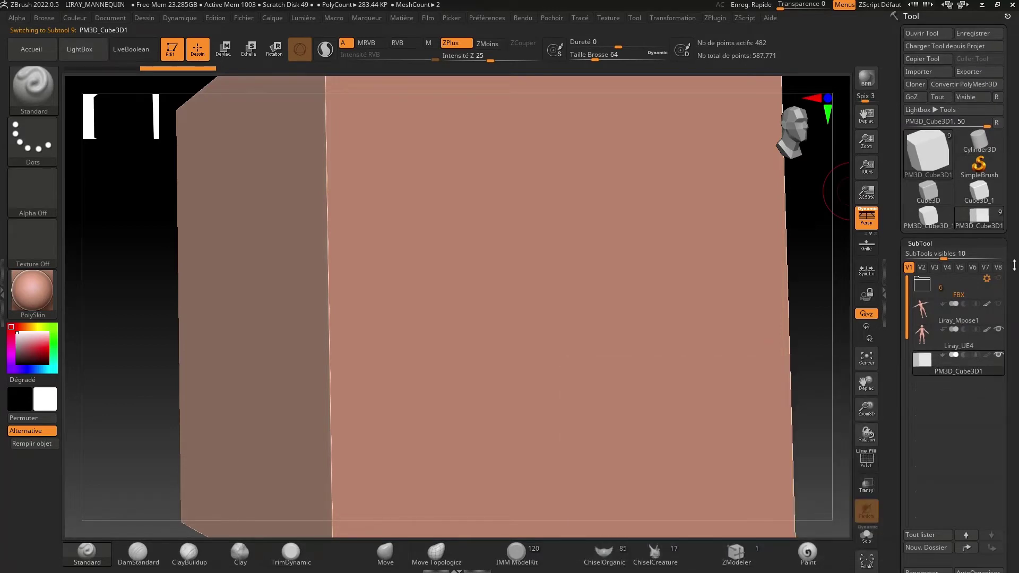
left_click(913, 74)
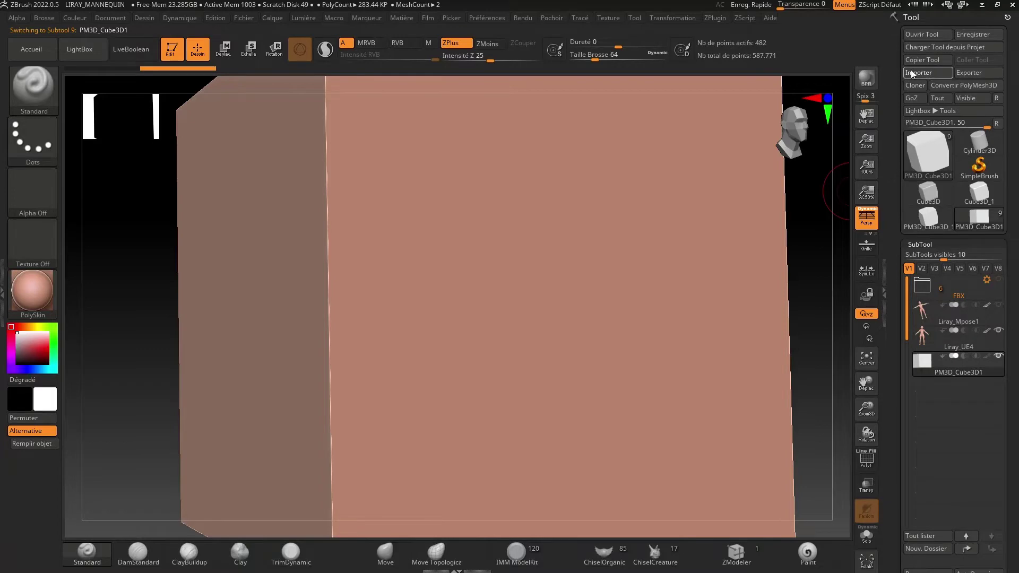
left_click(470, 291)
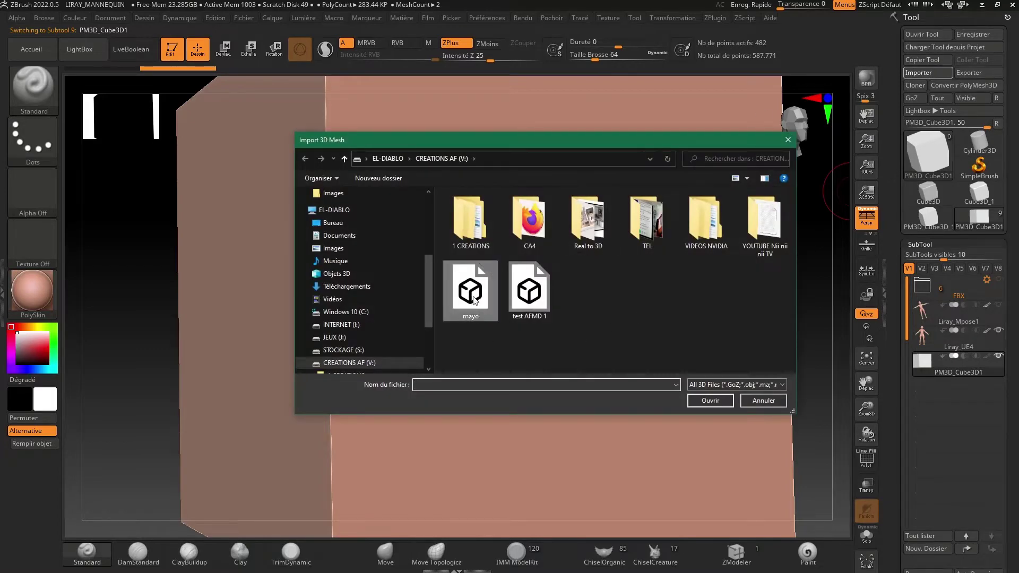
left_click(708, 401)
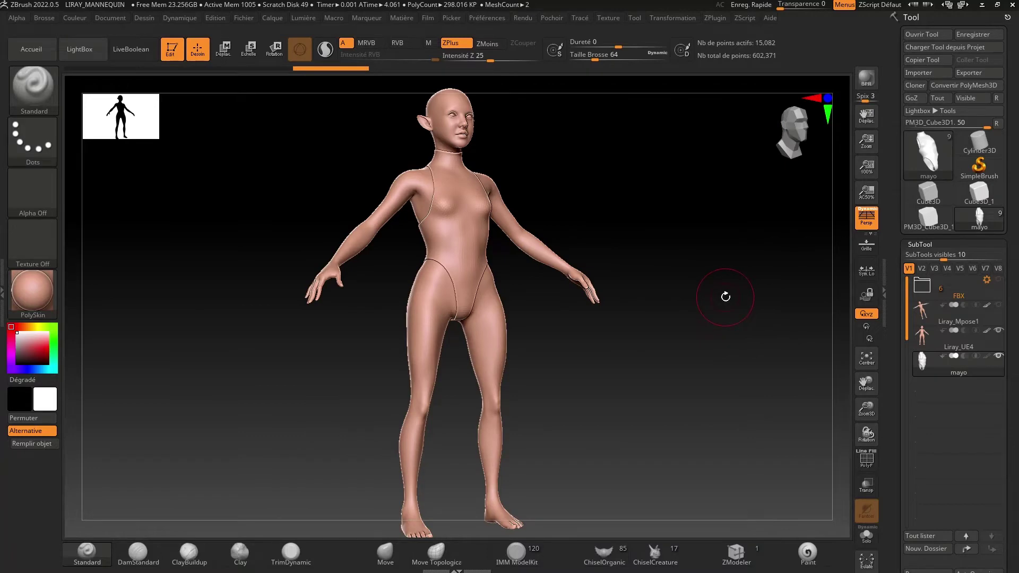
Apply MatCap Red Wax to the mayo bodysuit and rotate to check its fit.
mouse_move(307, 427)
left_mouse_down()
mouse_move(166, 425)
mouse_move(283, 429)
left_mouse_up()
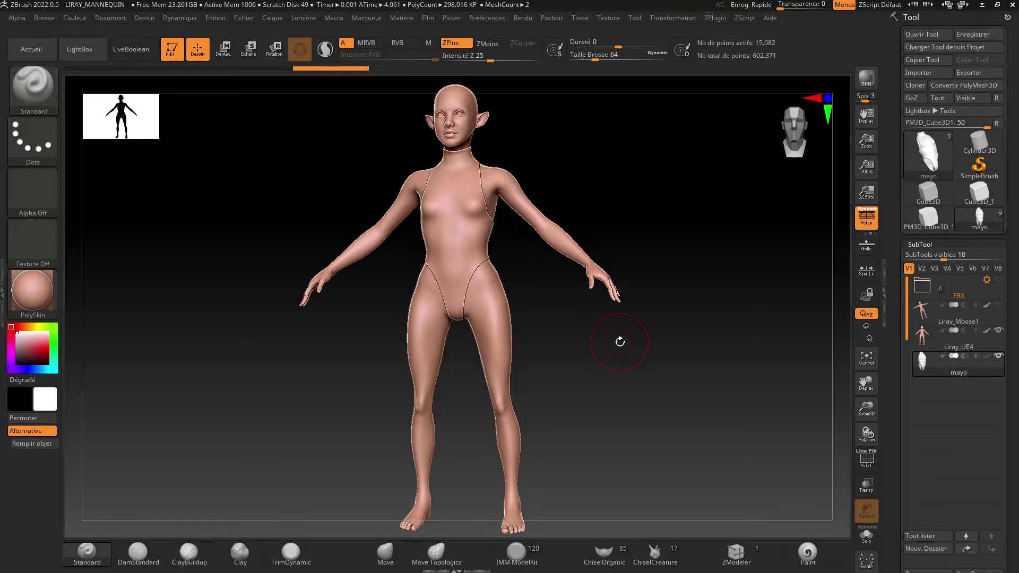
mouse_move(620, 342)
left_mouse_down()
mouse_move(616, 364)
mouse_move(594, 364)
mouse_move(651, 353)
left_mouse_up()
left_click(31, 291)
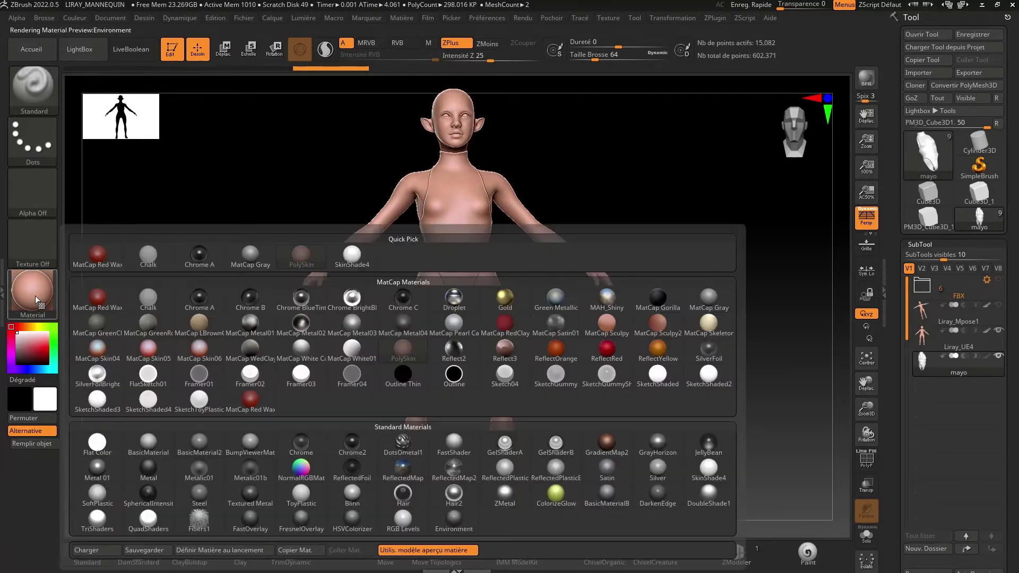
left_click(86, 260)
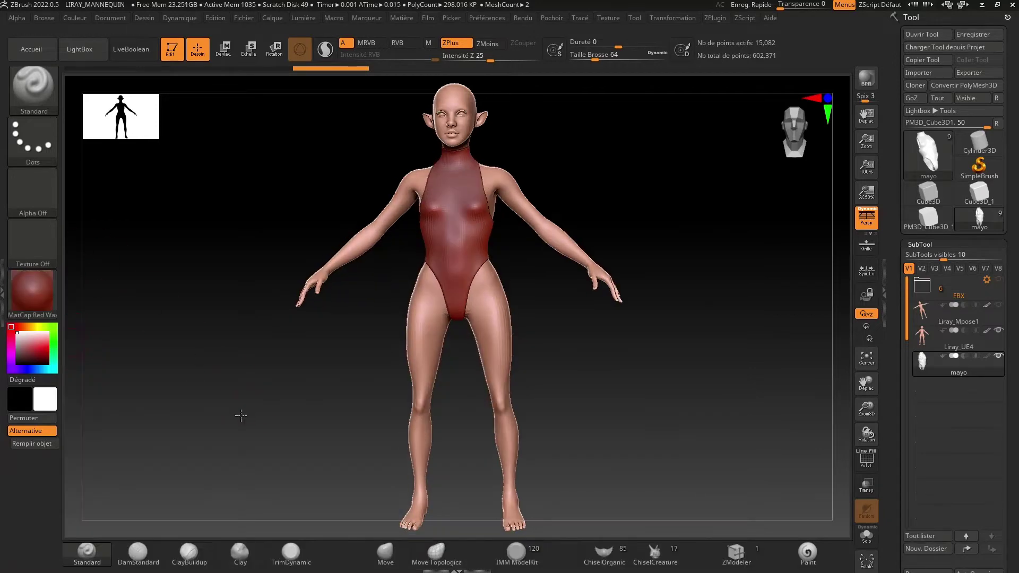
mouse_move(867, 410)
left_mouse_down()
mouse_move(885, 398)
mouse_move(748, 293)
mouse_move(675, 295)
mouse_move(739, 286)
left_mouse_up()
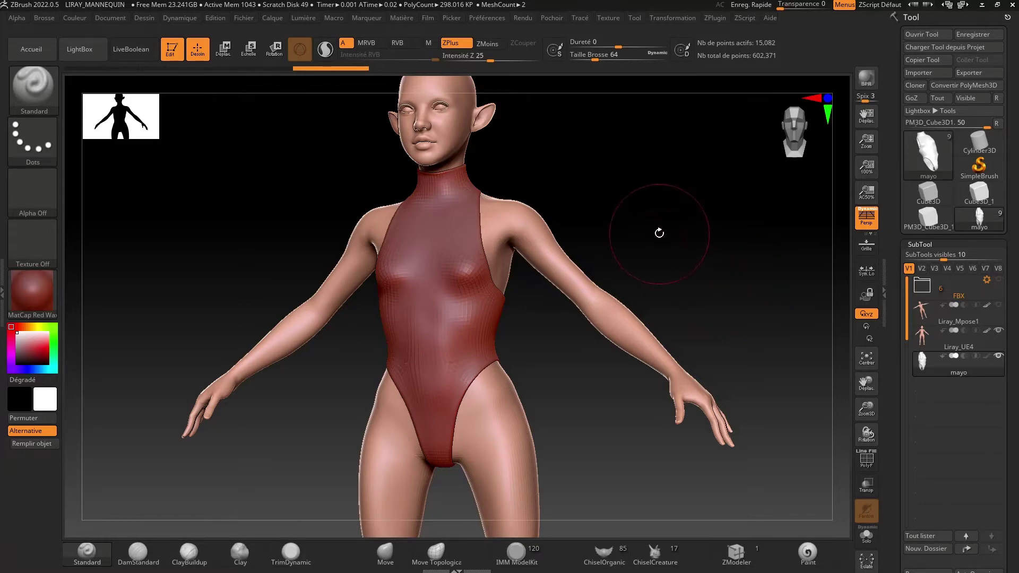
left_click_drag(657, 230, 721, 230)
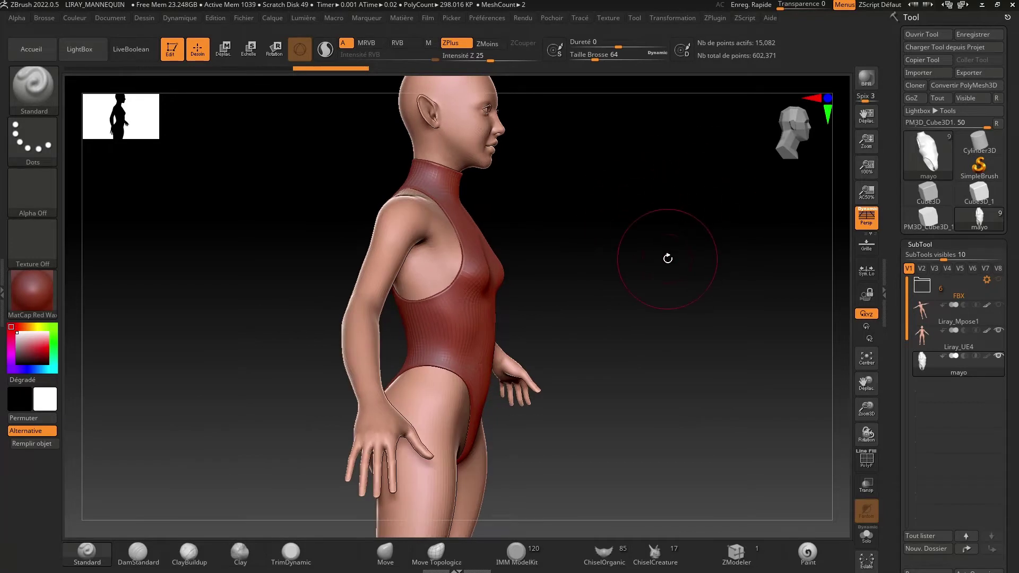
Glance at the UVMaster plugin settings, turn the model frontward, and minimise ZBrush.
left_click(717, 19)
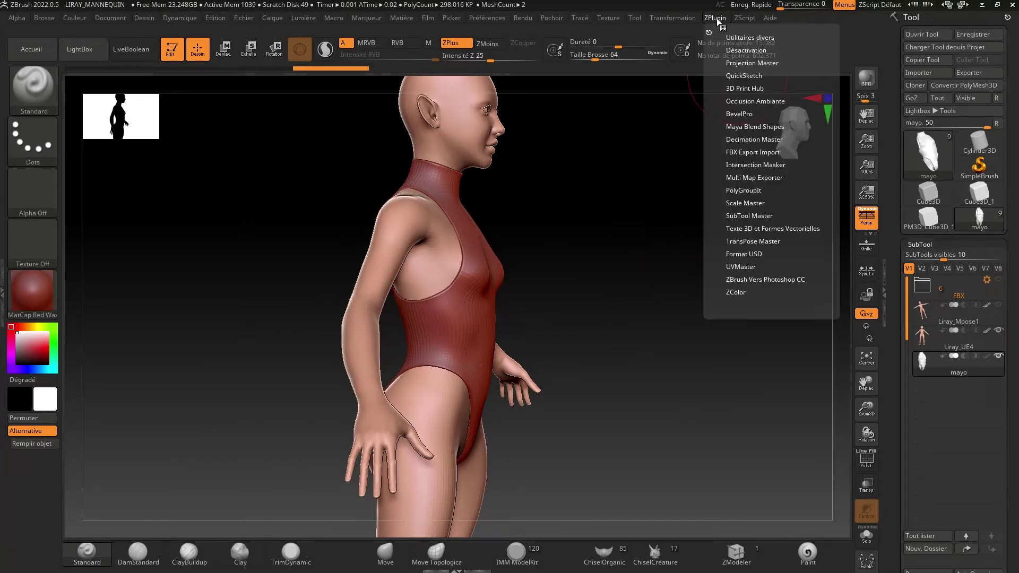
left_click(739, 267)
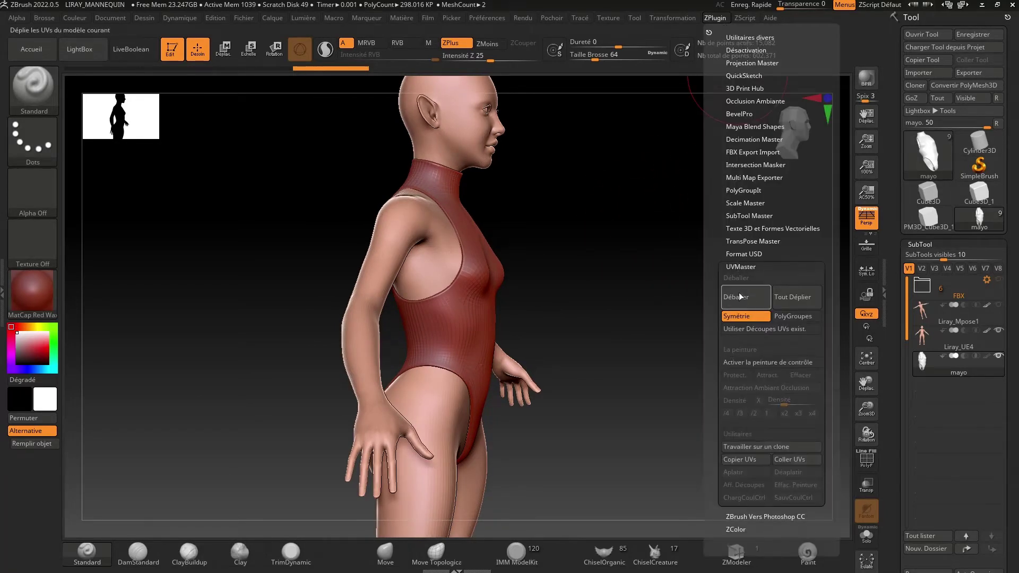
left_click_drag(648, 237, 677, 257)
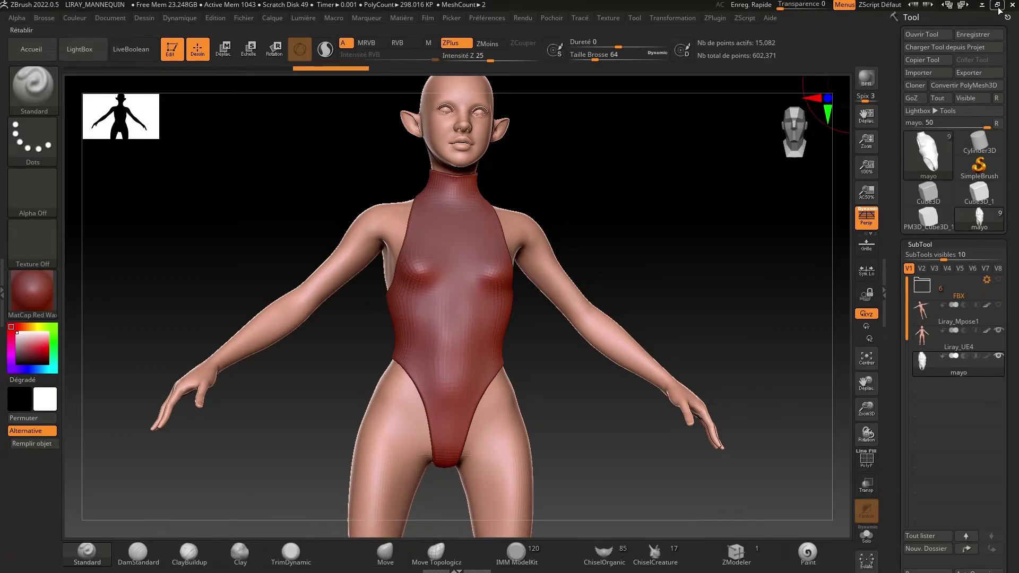
left_click(979, 10)
left_click(499, 257)
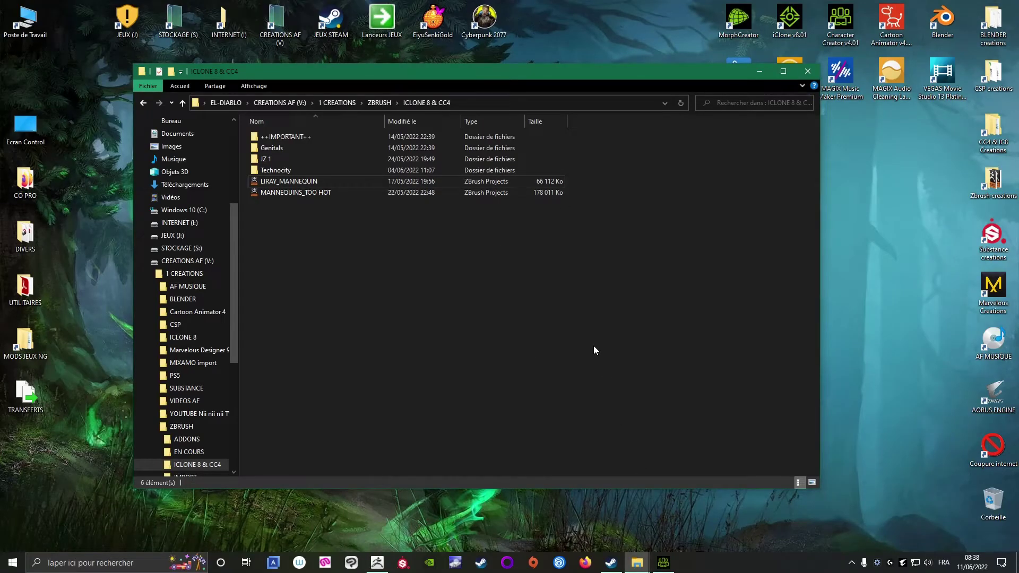
Drag Brassards T1 from the LIRAY T1 folder onto the CC4 character's forearms.
left_click(664, 562)
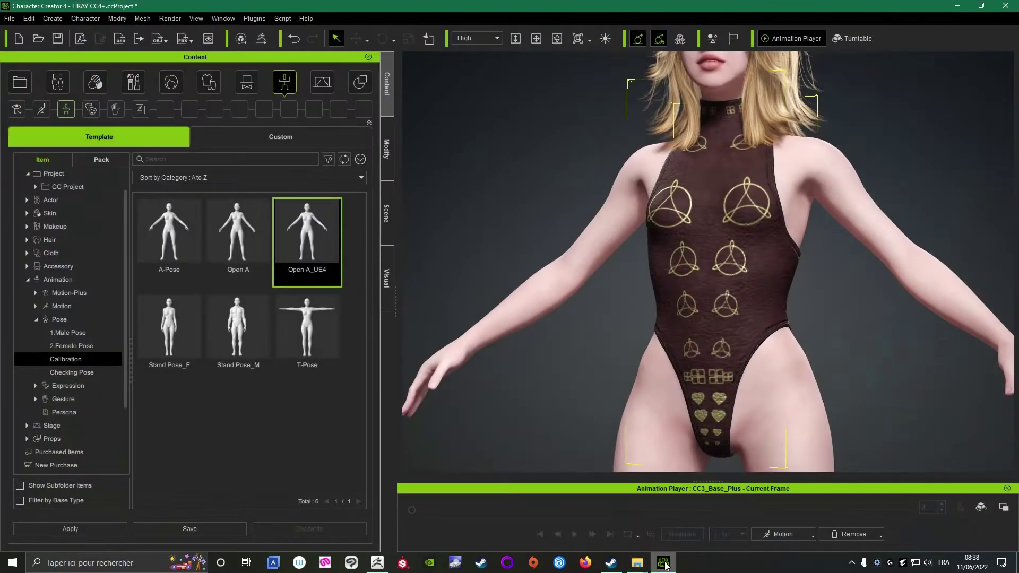
left_click(637, 562)
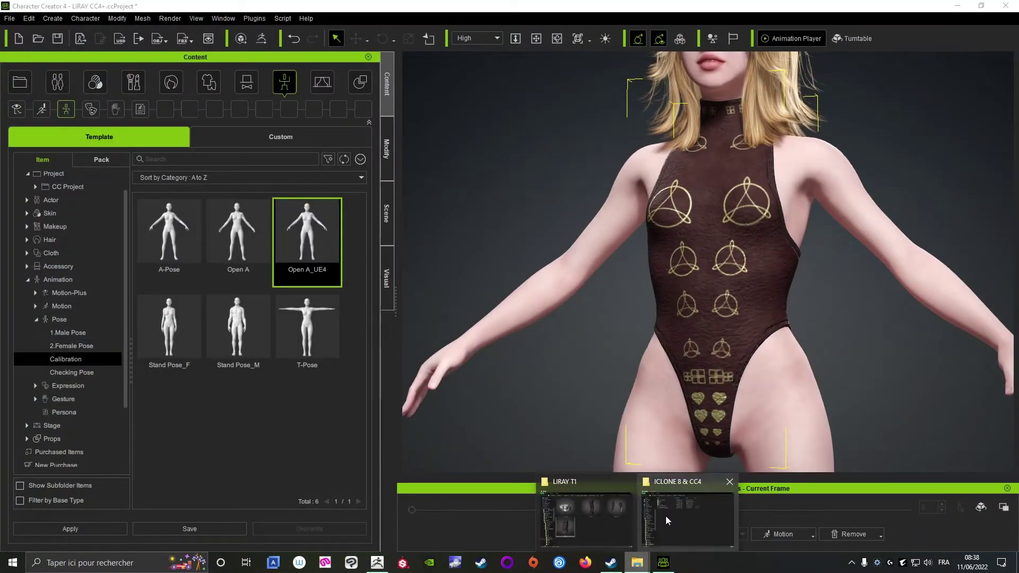
left_click(607, 477)
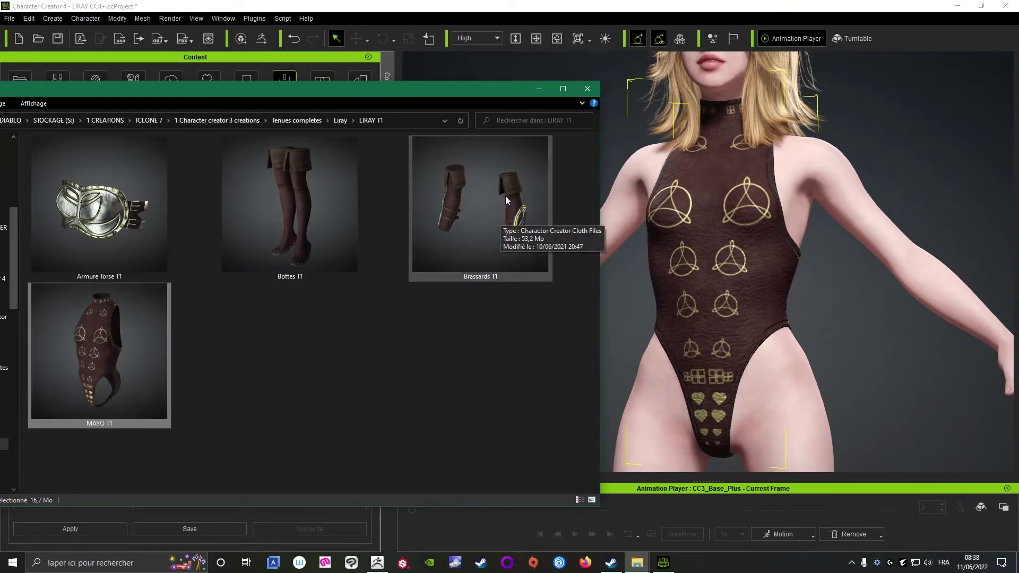
left_click_drag(498, 199, 794, 202)
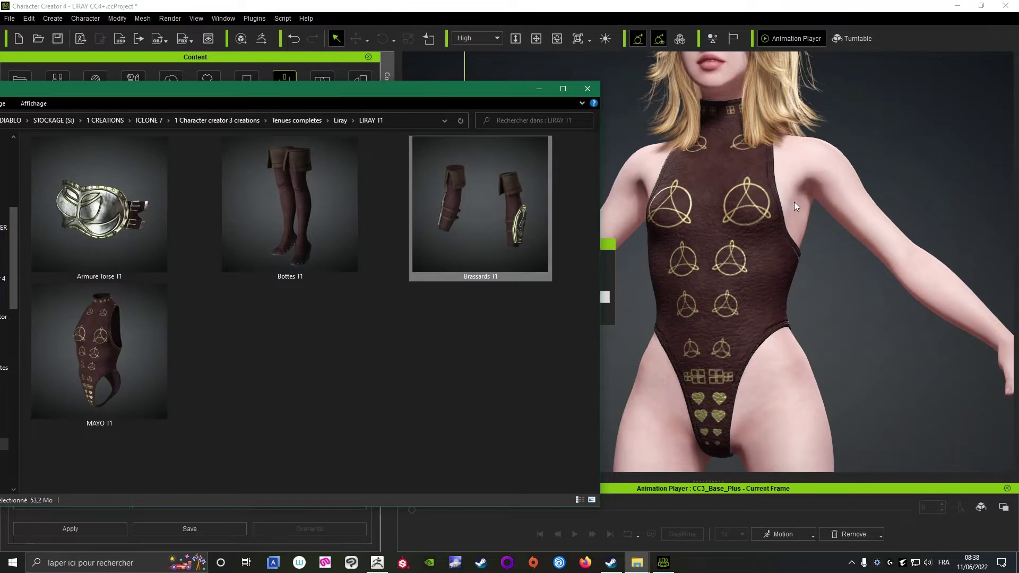
left_click(537, 90)
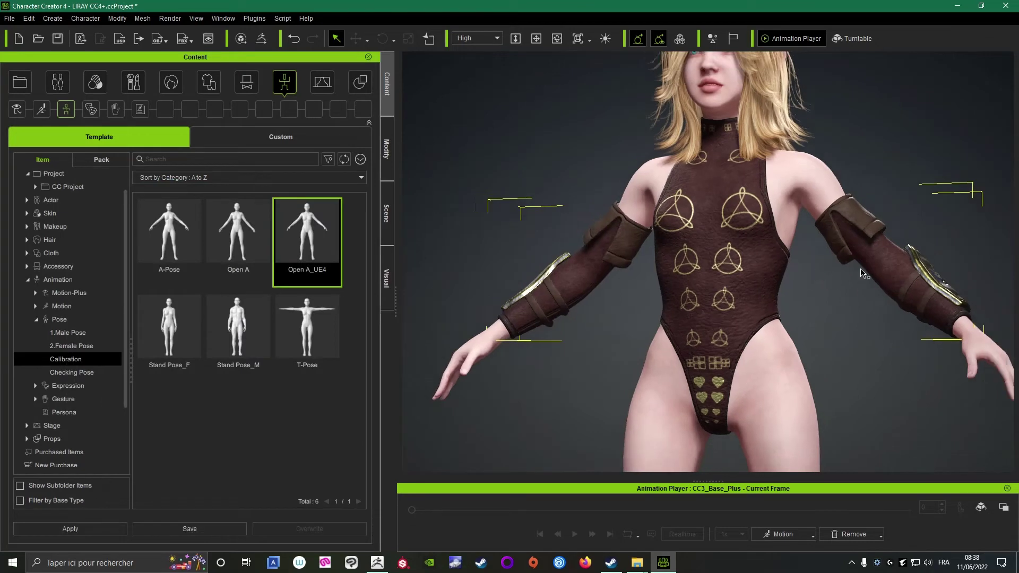
Export the selected Brassards T1 as an OBJ in the current motion pose, named brassard.
left_click(10, 19)
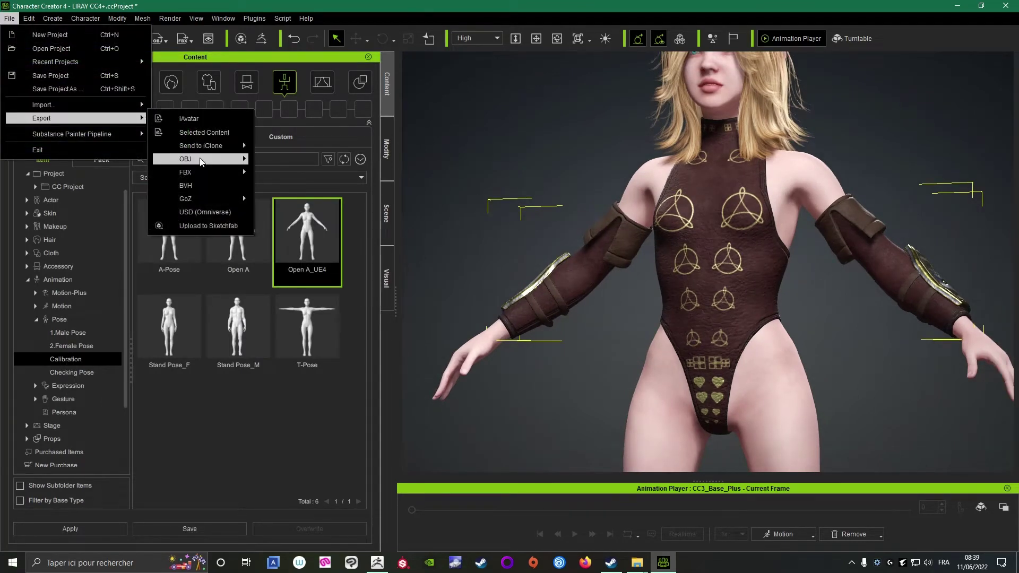
mouse_move(199, 158)
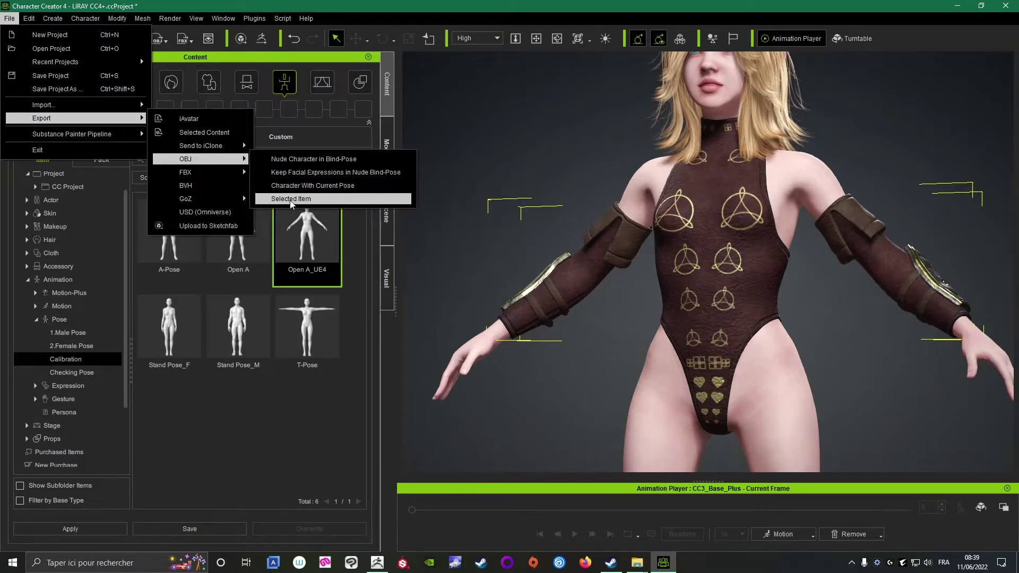
left_click(290, 199)
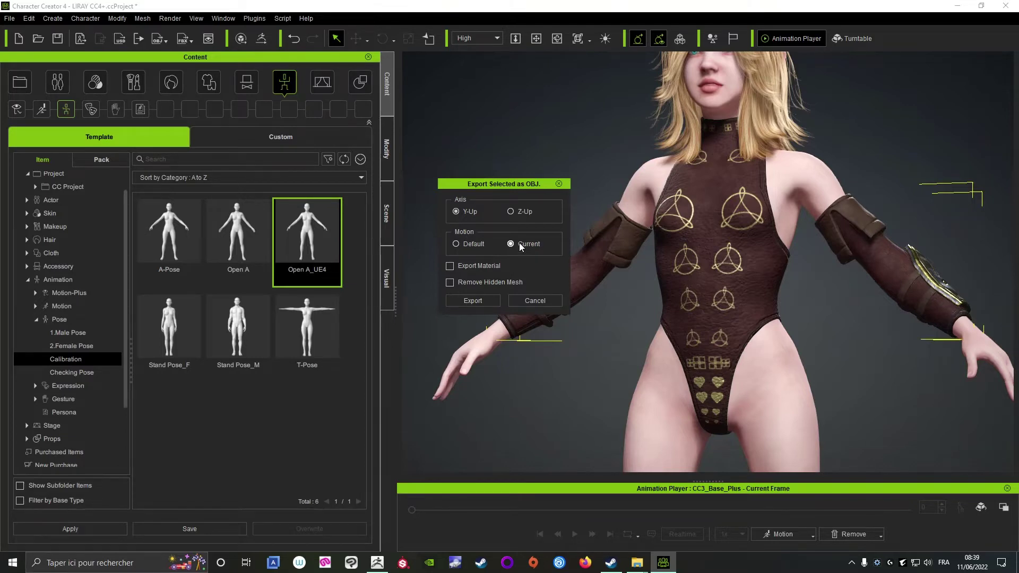
left_click(471, 301)
type("brassard")
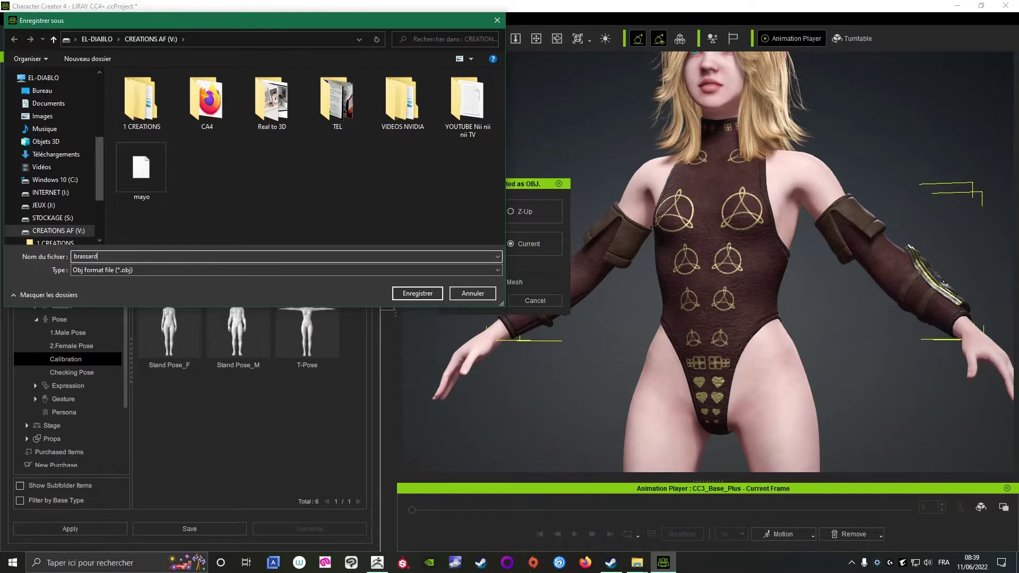
left_click(418, 293)
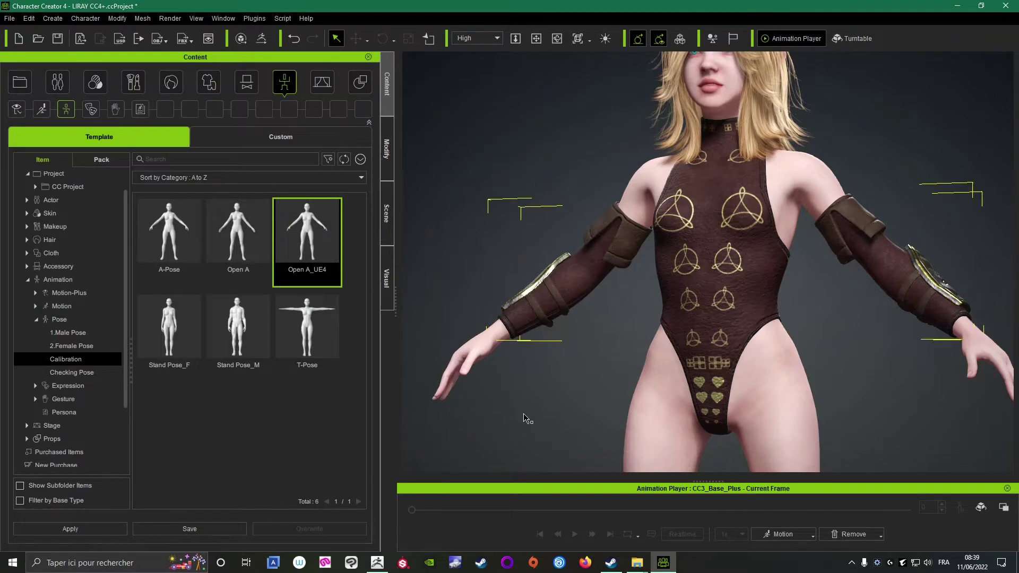
Review the FBX export options without exporting, then minimise Character Creator 4.
left_click(9, 18)
mouse_move(41, 118)
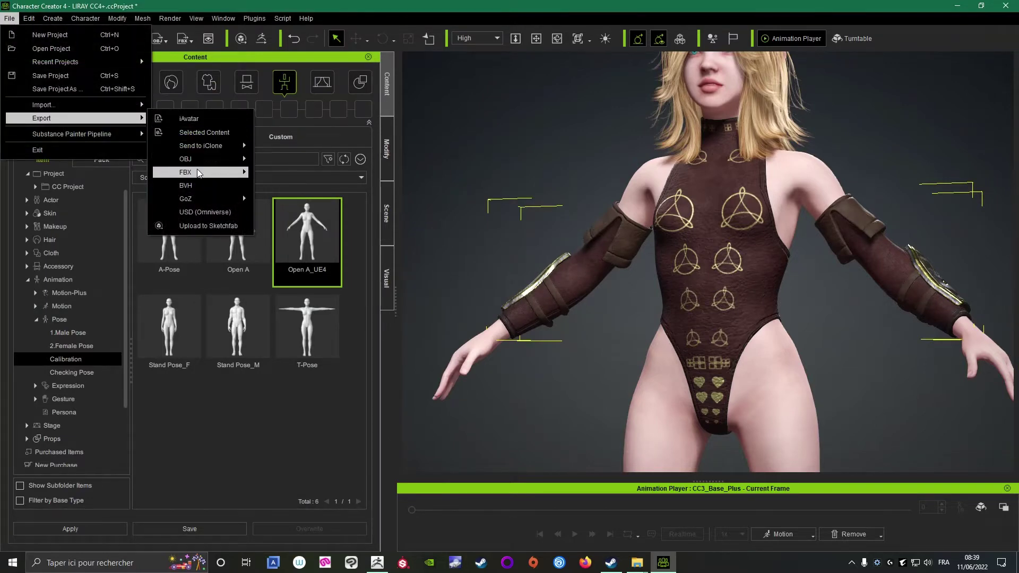
mouse_move(191, 172)
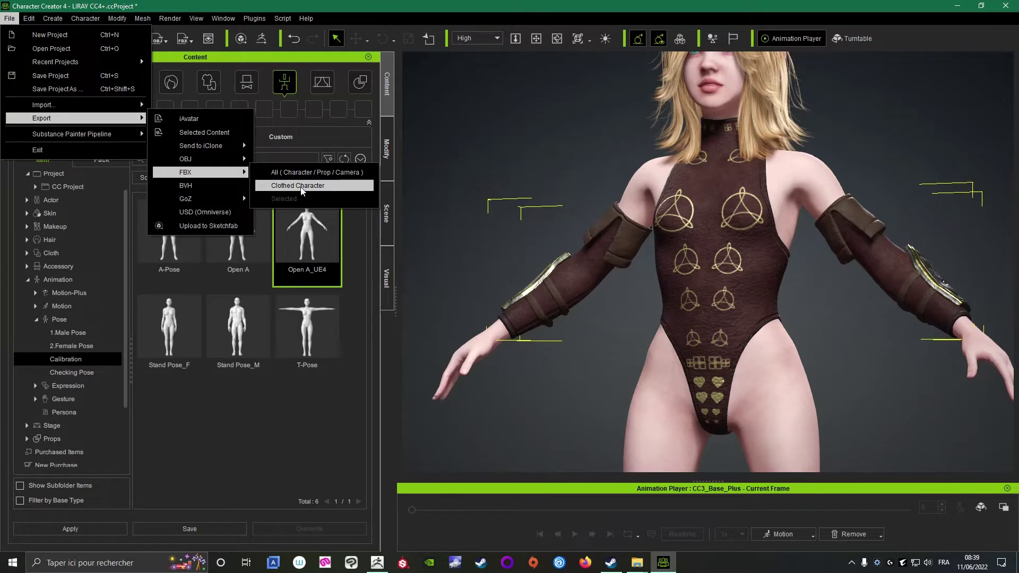
left_click(623, 57)
left_click(564, 115)
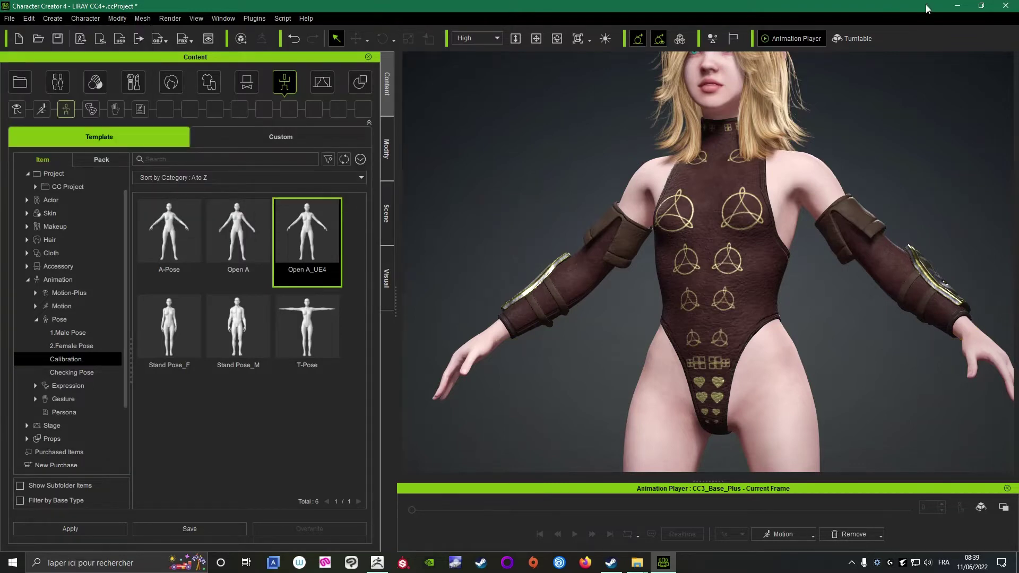
left_click(950, 6)
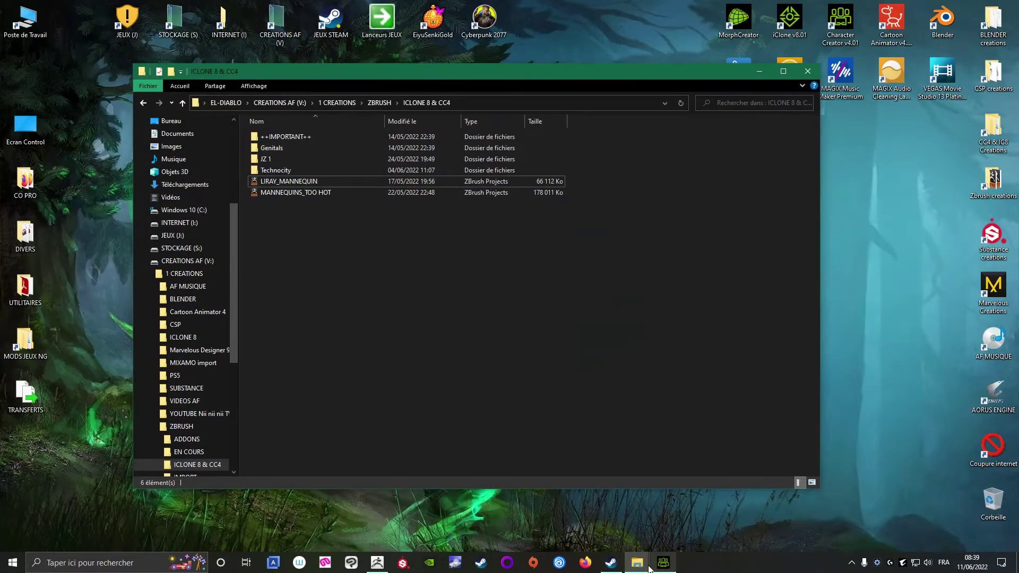
Back in ZBrush, append a cube as a new subtool and make it active.
left_click(377, 562)
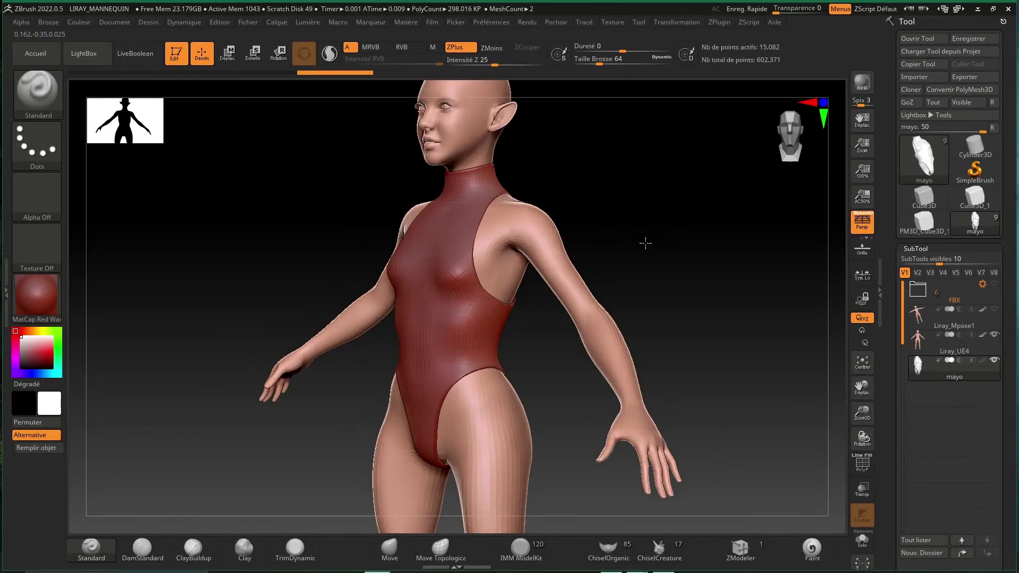
scroll(1017, 313, "down", 5)
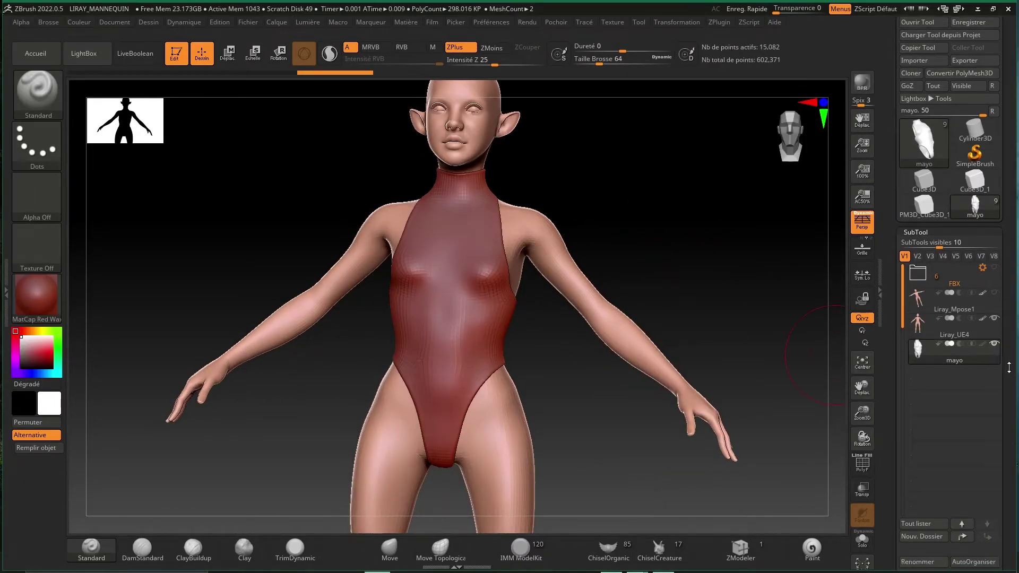
scroll(1017, 313, "up", 1)
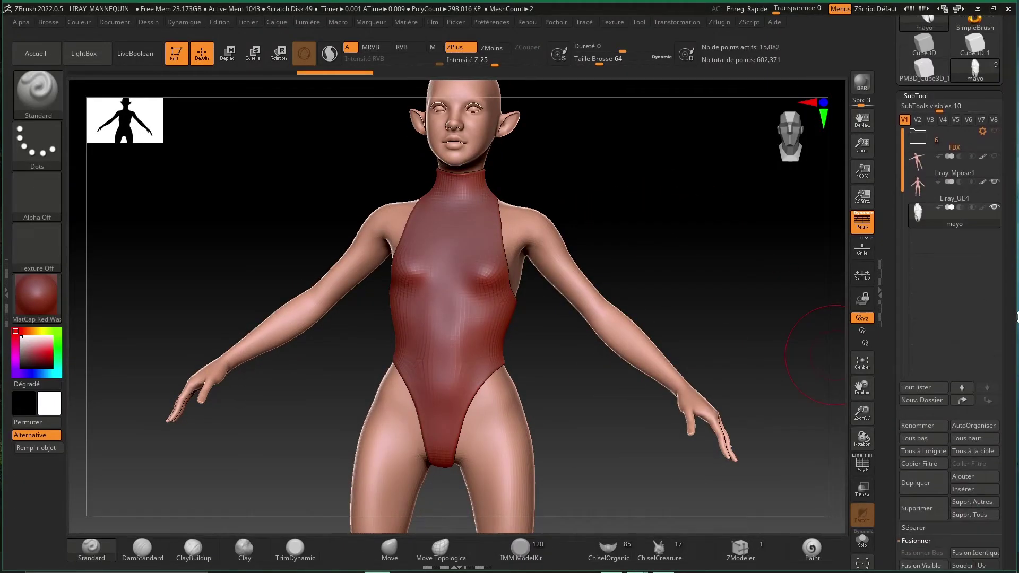
left_click(967, 477)
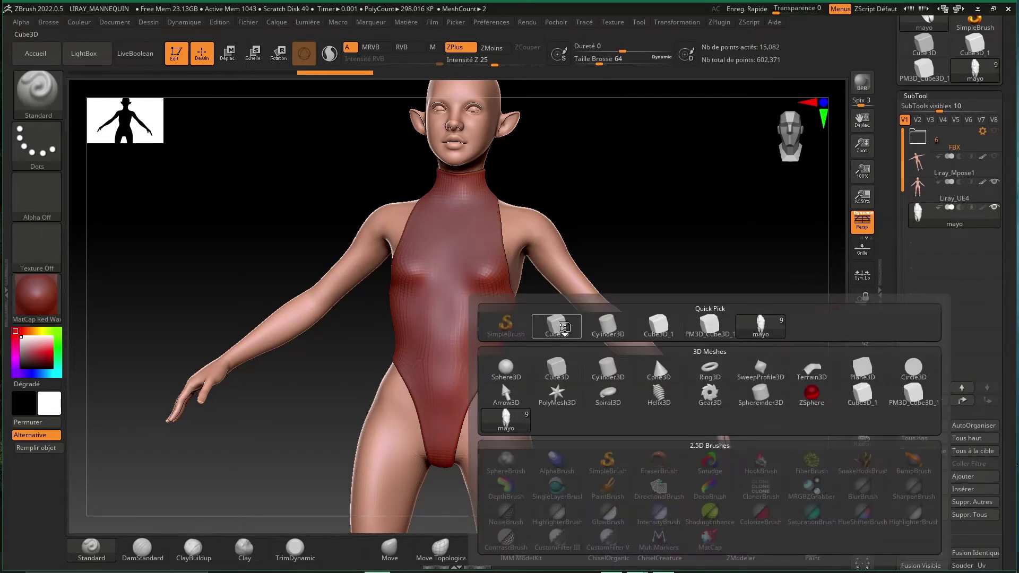
left_click(557, 330)
mouse_move(926, 241)
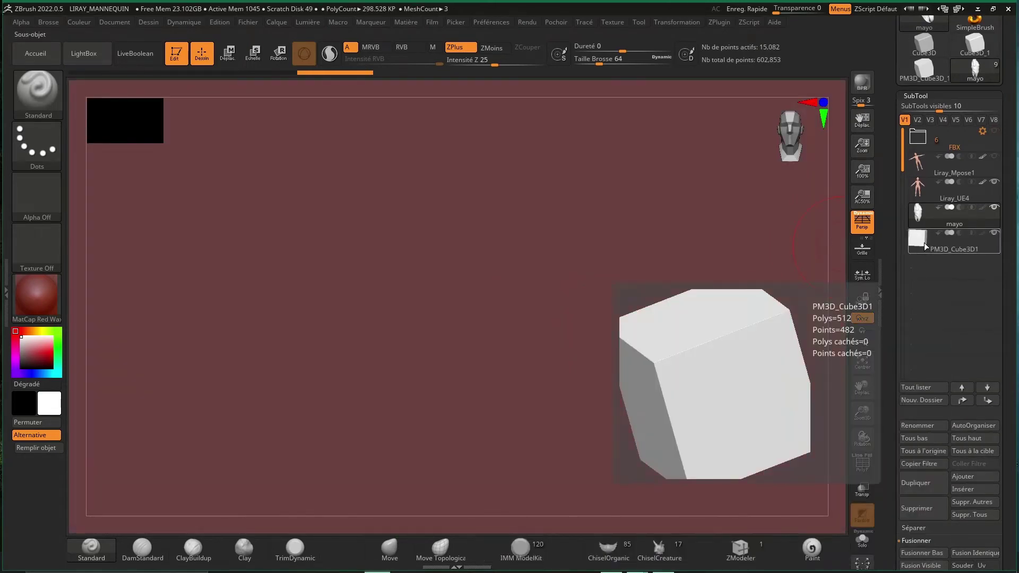
left_click(928, 247)
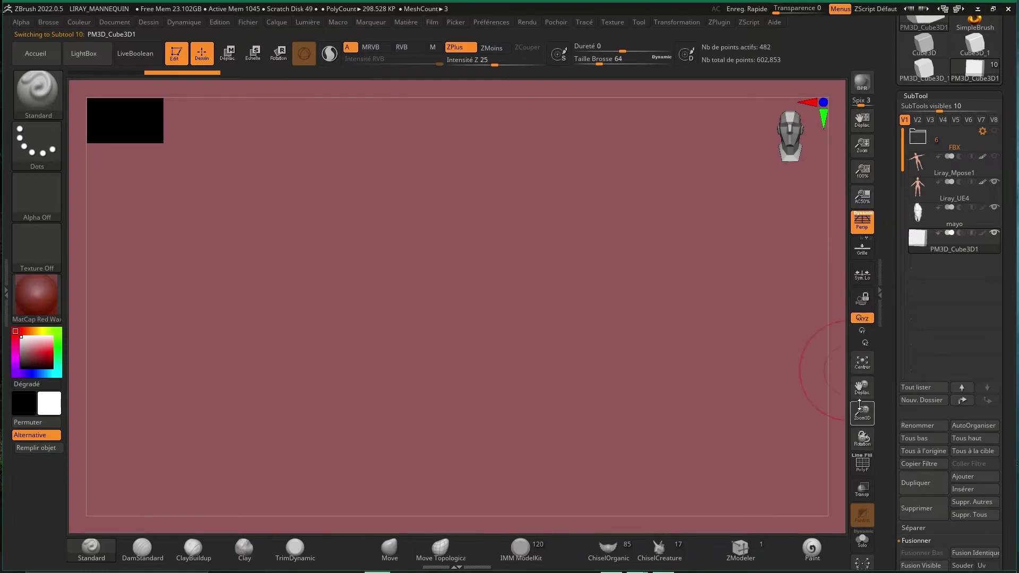
left_click_drag(861, 409, 850, 385)
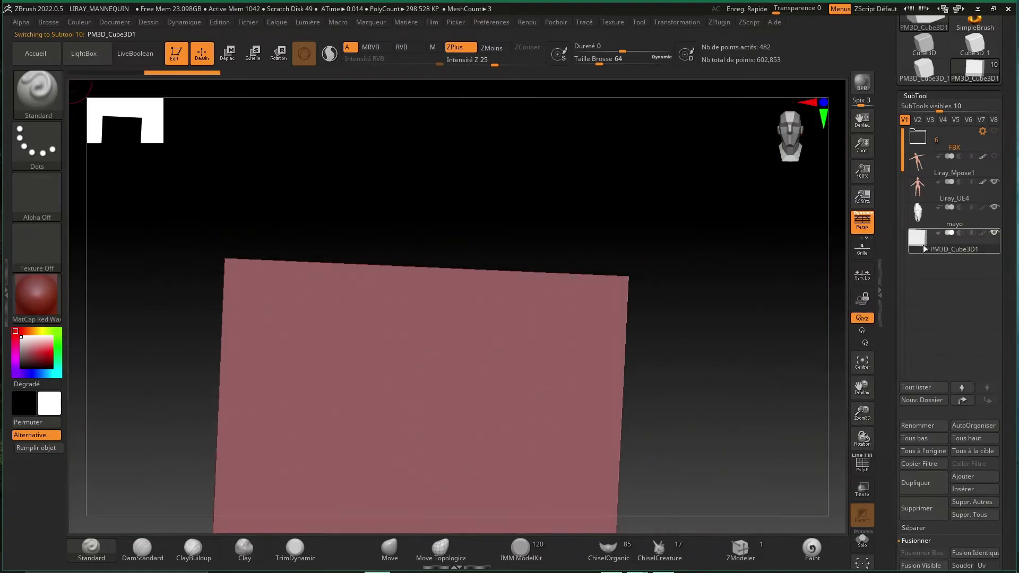
Import the brassard mesh file into that subtool through the Import 3D Mesh dialog.
scroll(1016, 154, "up", 1)
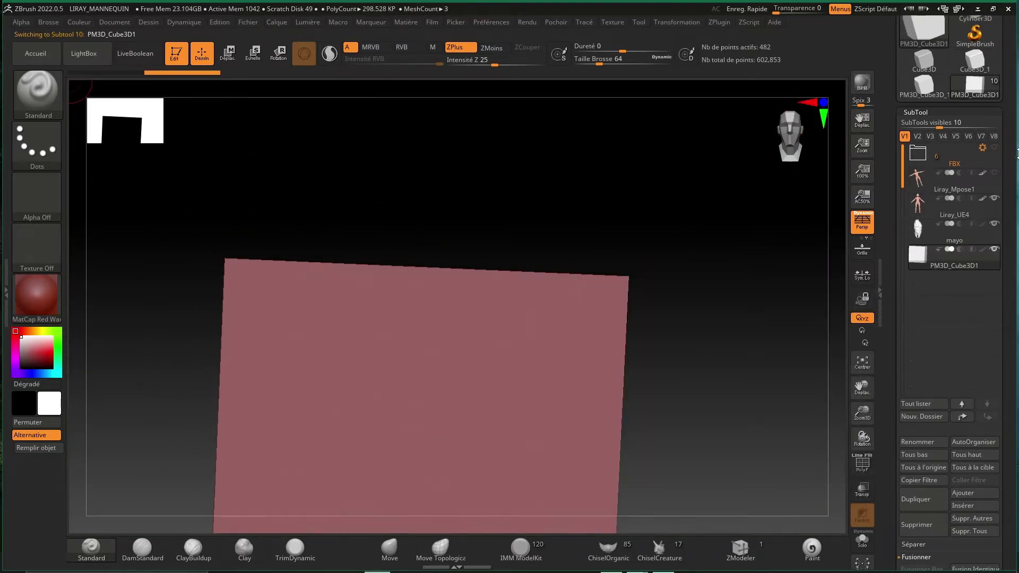
scroll(1016, 154, "up", 3)
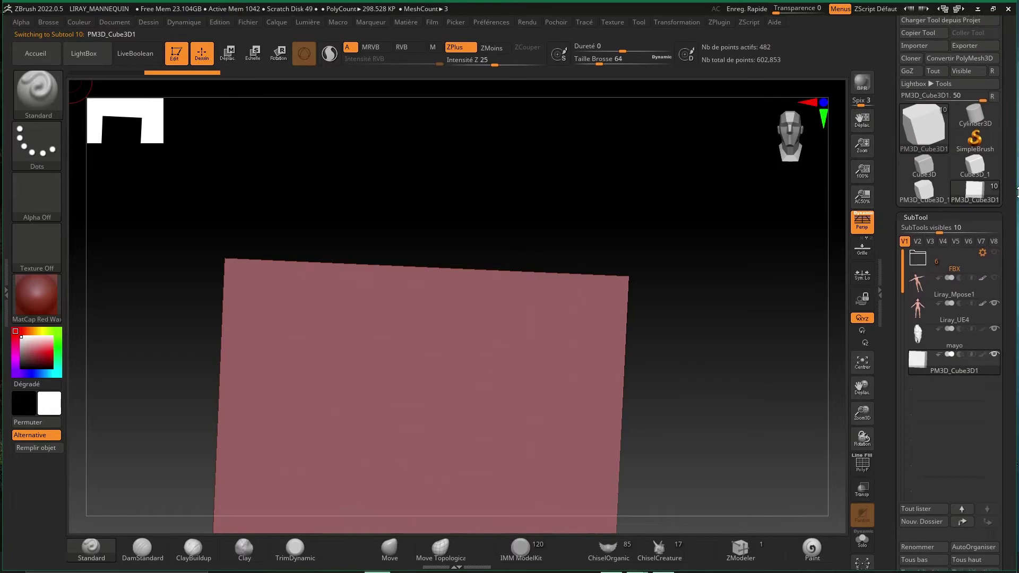
left_click(907, 52)
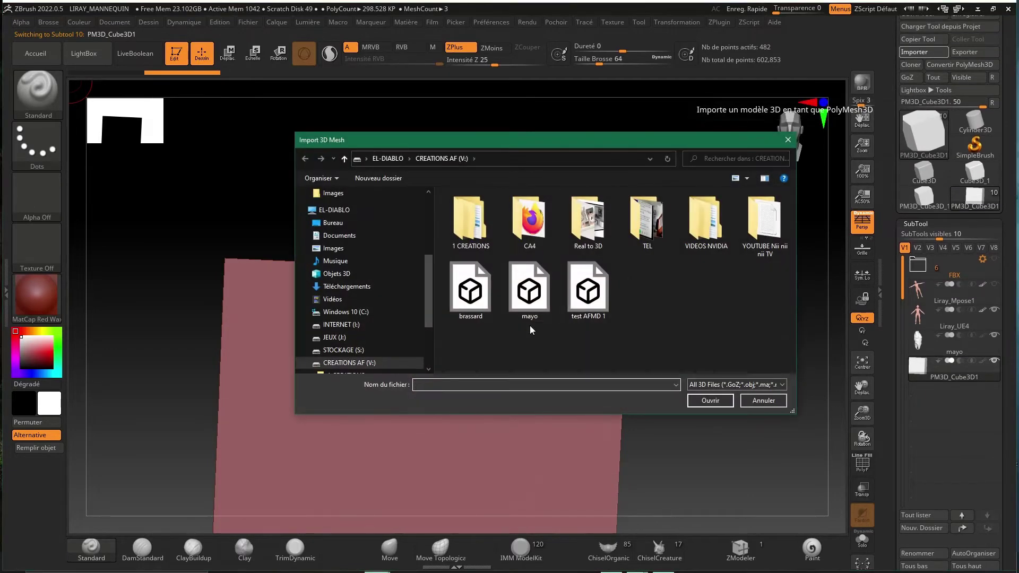
left_click(471, 291)
left_click(701, 399)
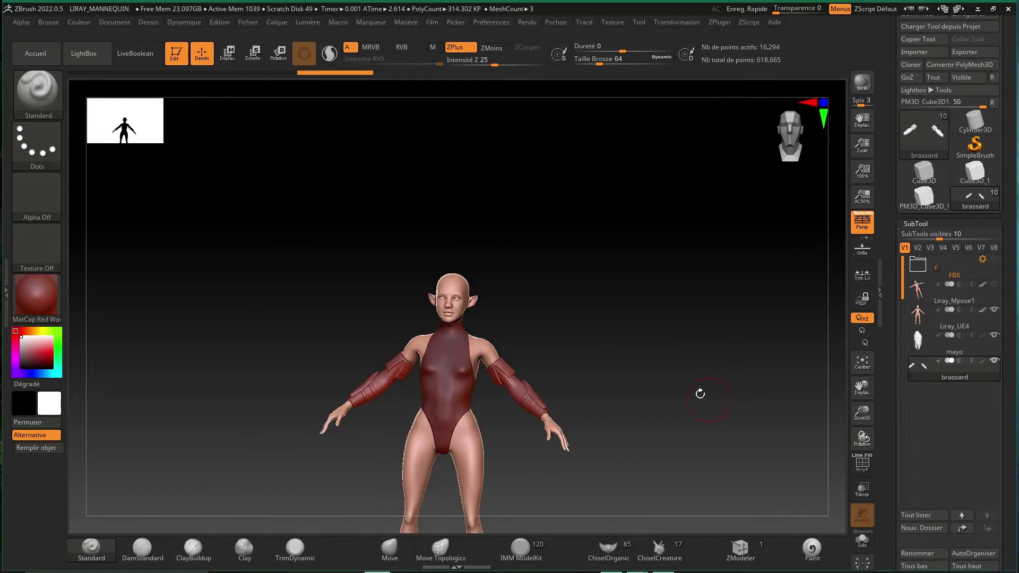
Turn on PolyF wireframe with Shift+F and orbit to check the armbands front and back.
mouse_move(862, 417)
left_mouse_down()
mouse_move(862, 393)
mouse_move(793, 365)
left_mouse_up()
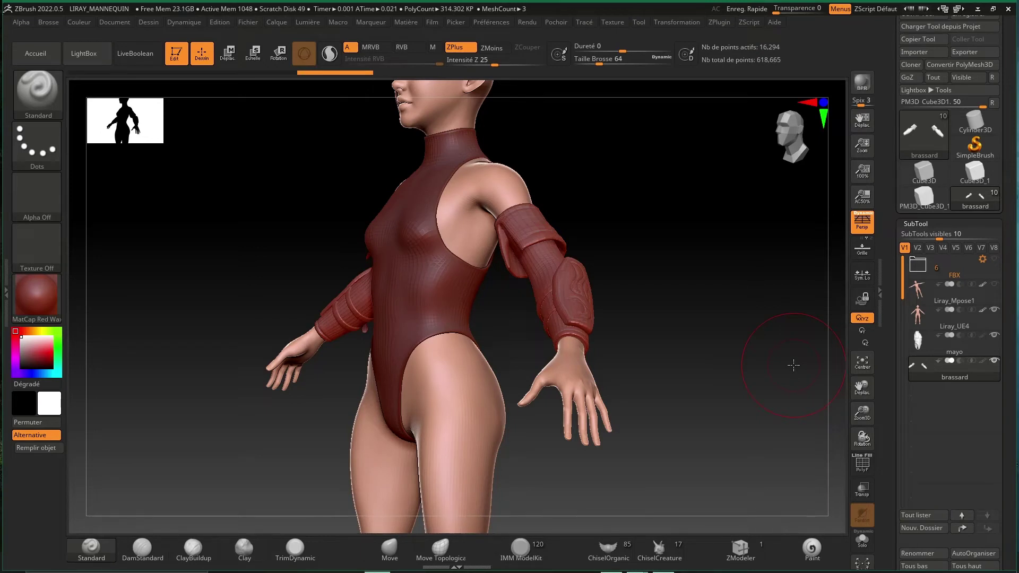
left_click_drag(672, 294, 807, 371)
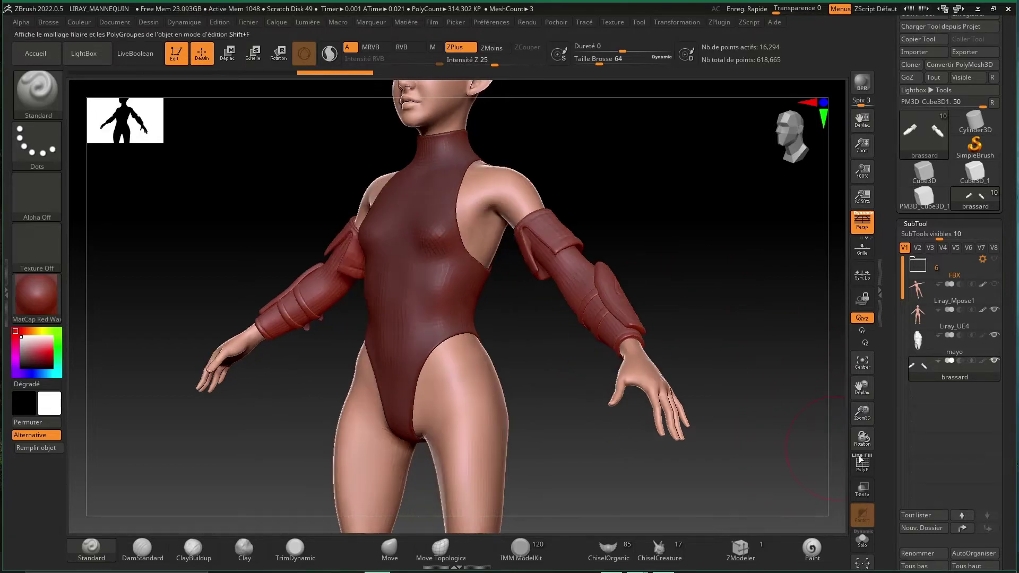
key("shift+f")
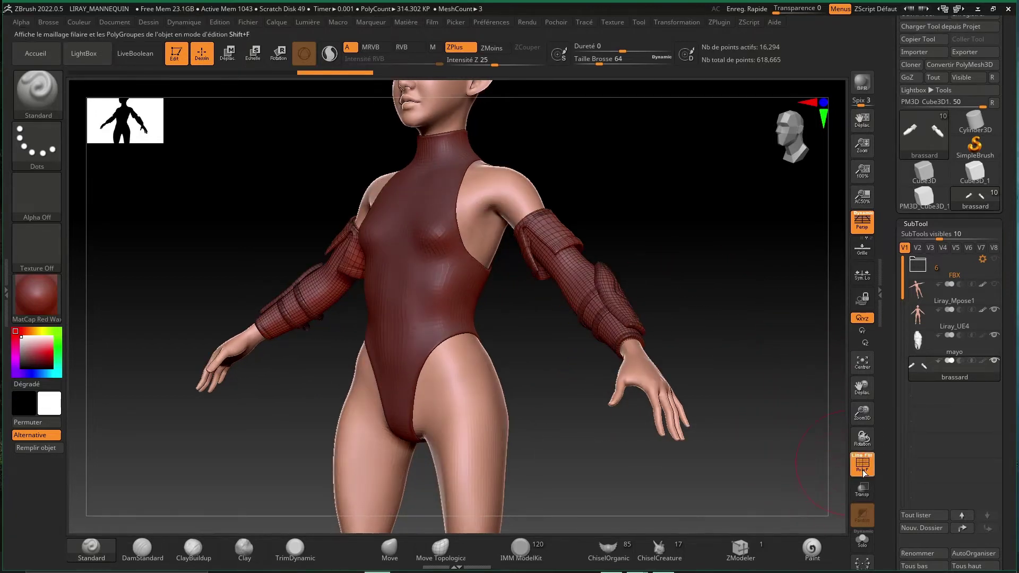
left_click_drag(728, 262, 624, 249)
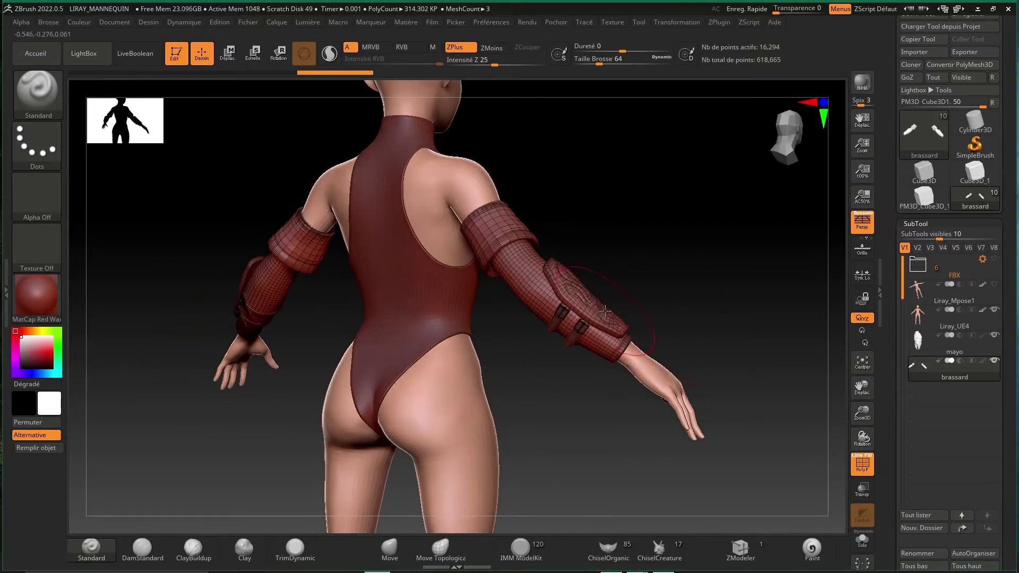
mouse_move(711, 239)
left_mouse_down()
mouse_move(669, 276)
mouse_move(629, 270)
mouse_move(660, 284)
mouse_move(786, 273)
left_mouse_up()
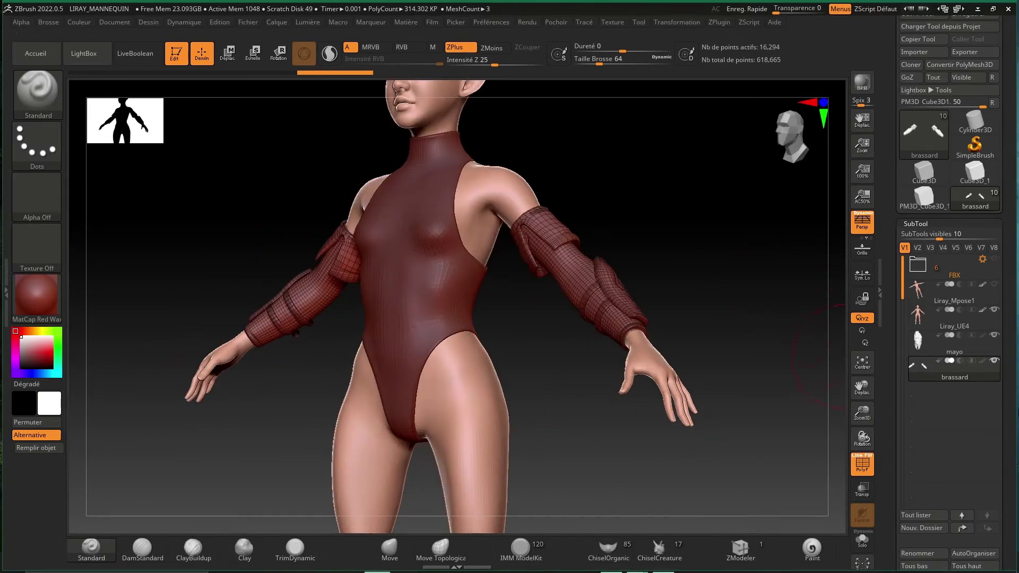
scroll(913, 447, "down", 2)
scroll(914, 447, "down", 2)
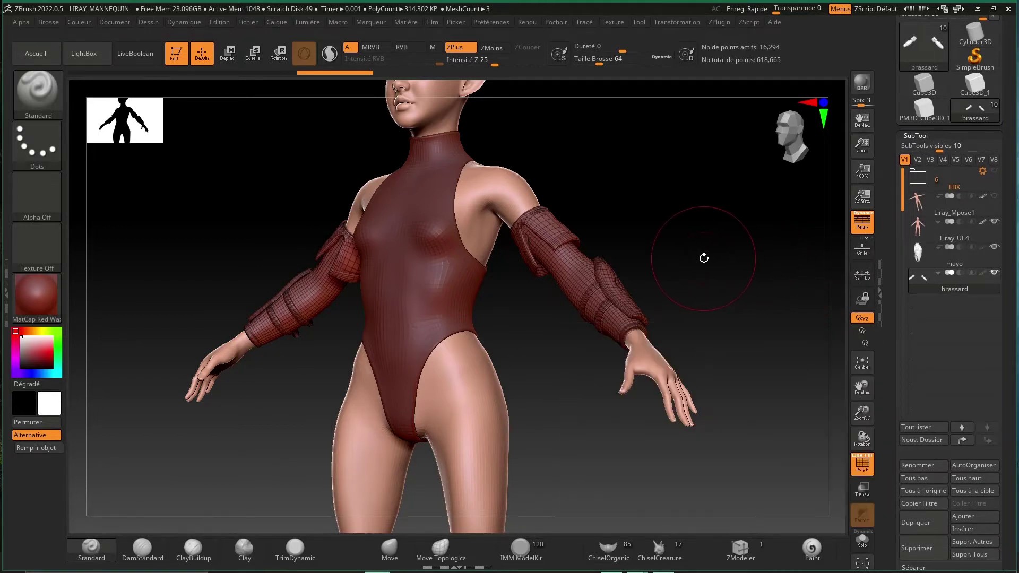
left_click_drag(703, 257, 592, 287, "shift")
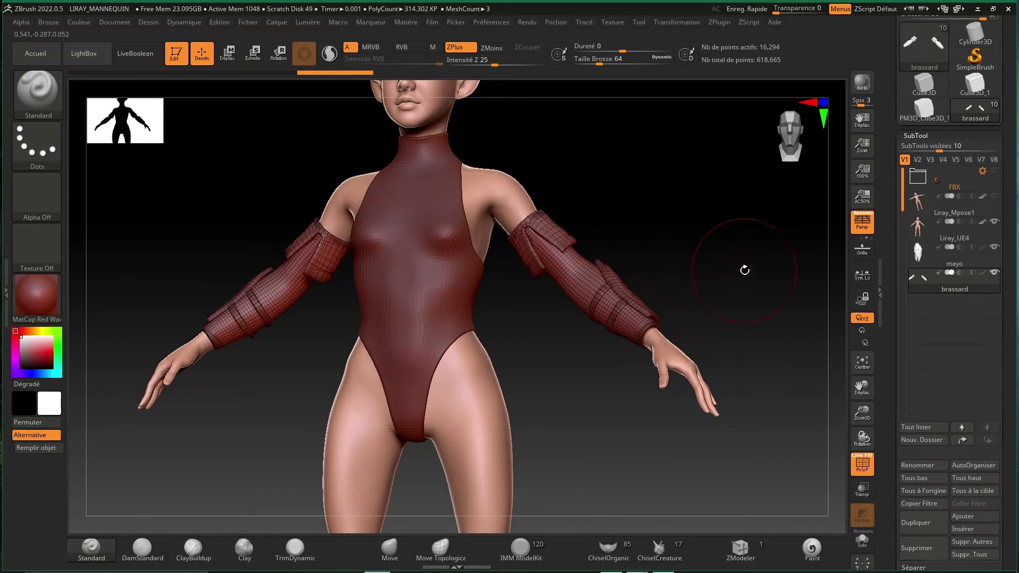
Create a new subtool folder named brassard for the armband subtool.
left_click(913, 439)
type("brassard")
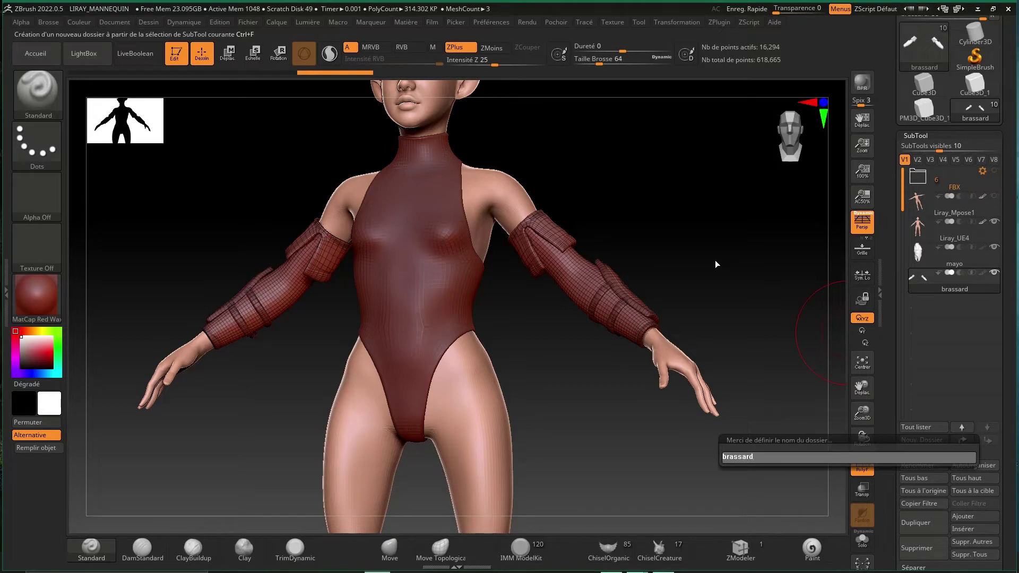
key("Return")
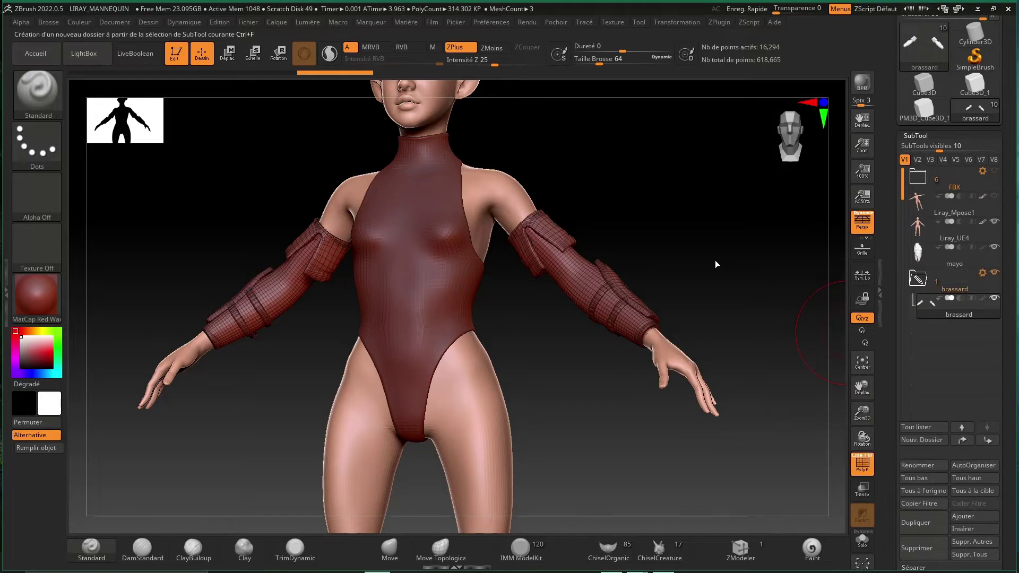
mouse_move(955, 307)
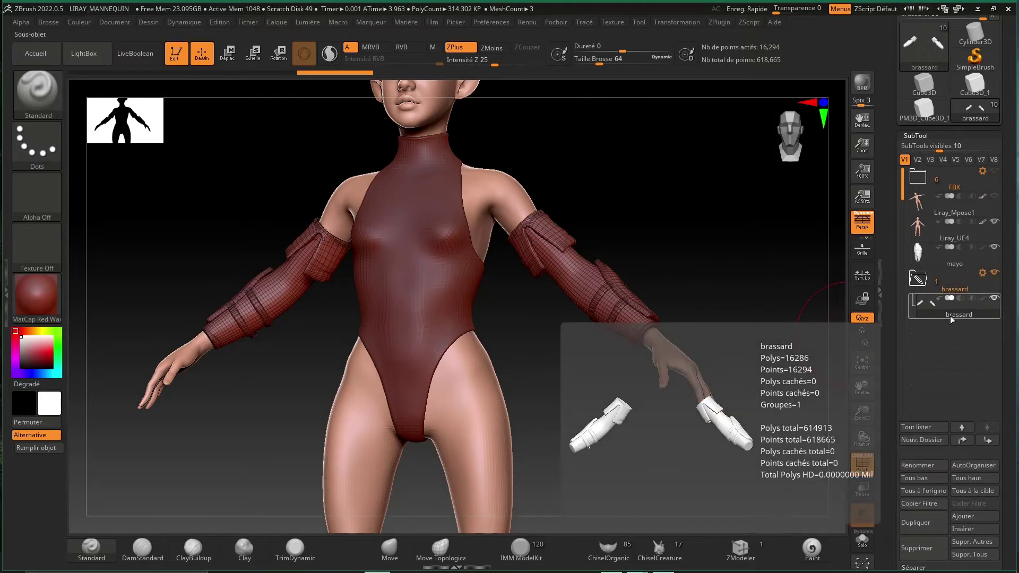
Assign automatic polygroups to the brassard armband mesh.
left_click(920, 135)
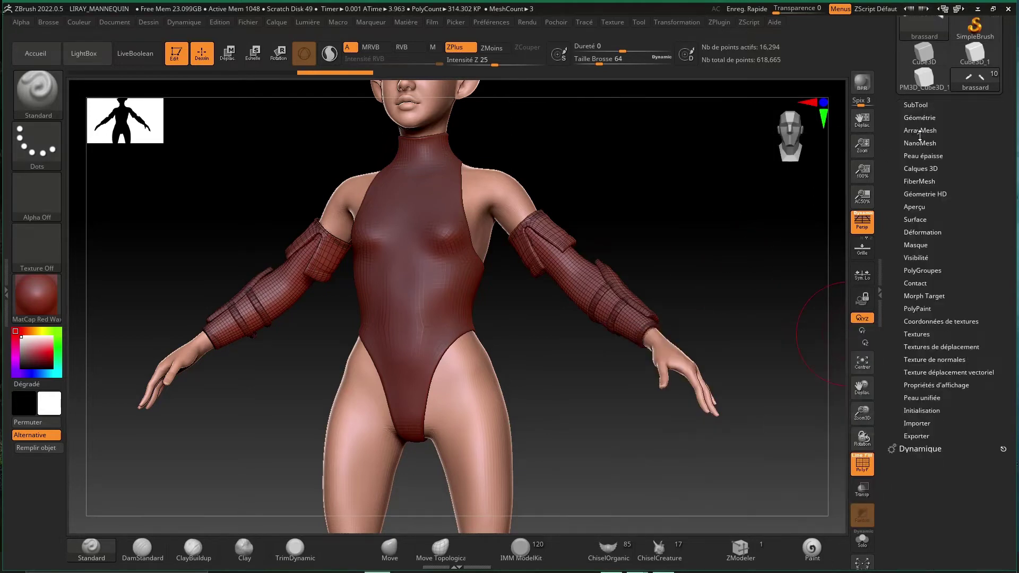
left_click(923, 270)
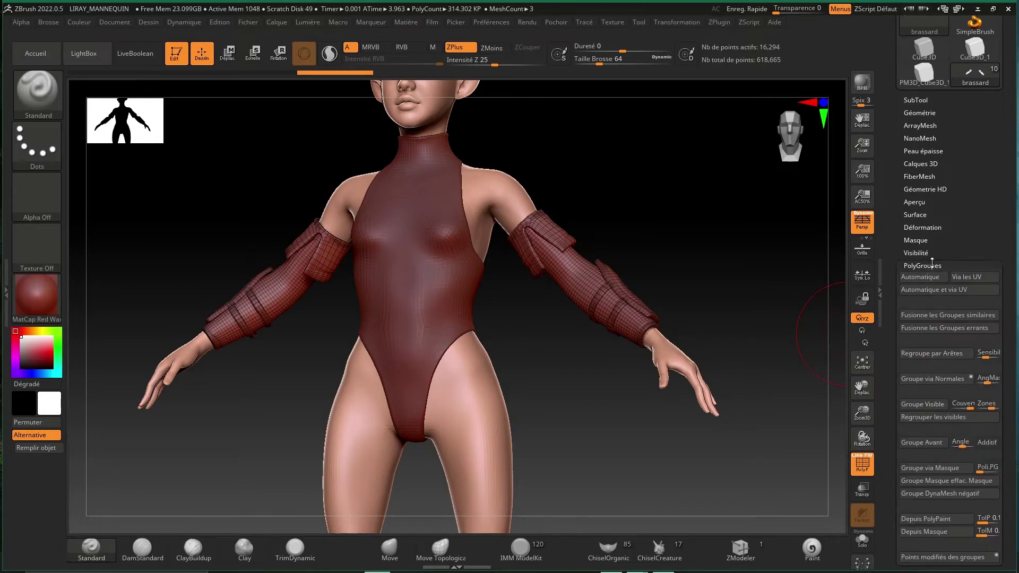
left_click(921, 276)
mouse_move(702, 236)
left_mouse_down()
mouse_move(596, 225)
mouse_move(742, 264)
mouse_move(652, 243)
mouse_move(750, 245)
mouse_move(646, 243)
mouse_move(712, 253)
mouse_move(797, 219)
left_mouse_up()
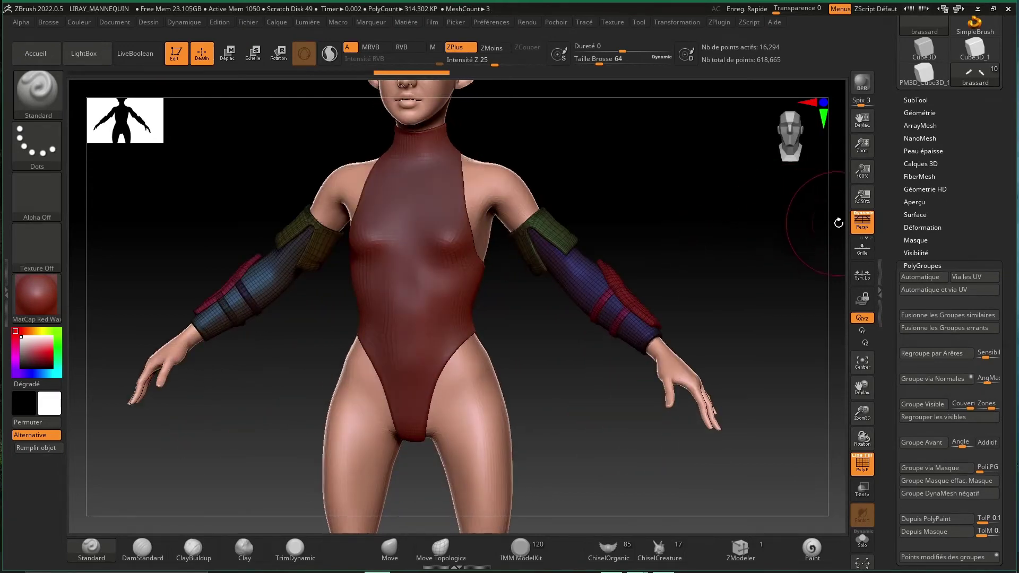
Split the armbands by polygroup into 22 subtools with Séparer Groupes, confirming OK.
left_click(909, 99)
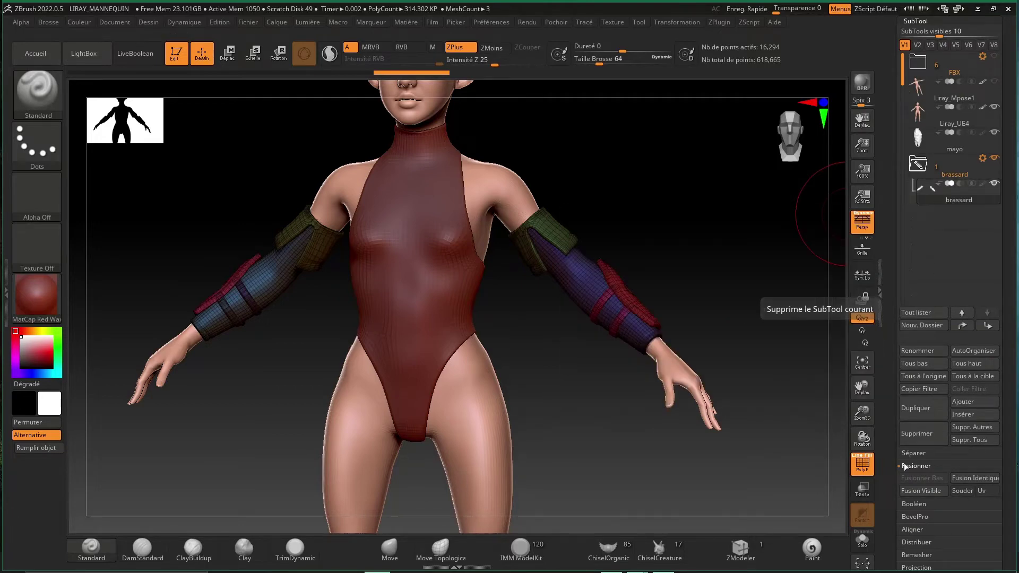
left_click(910, 453)
left_click(978, 468)
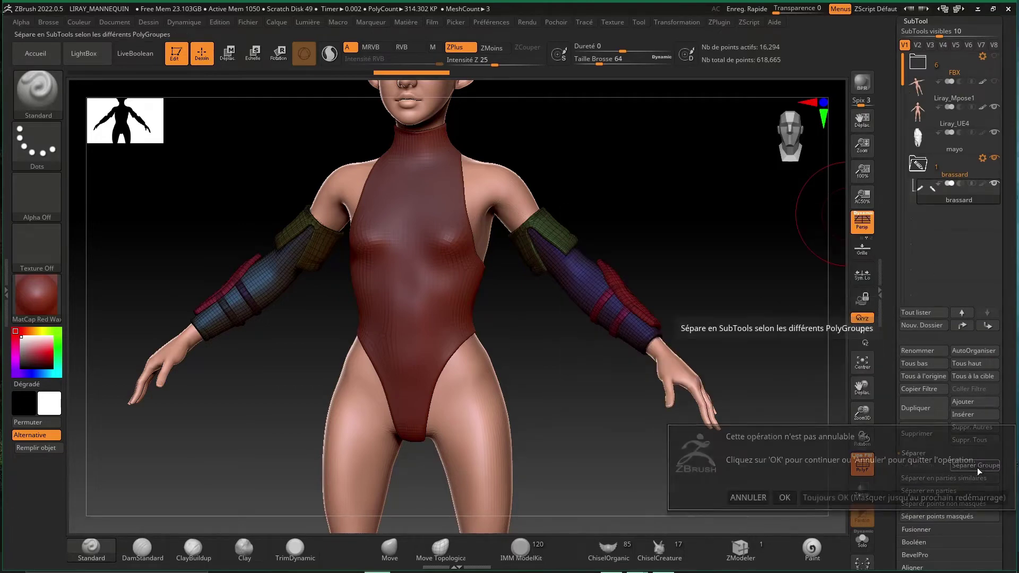
left_click(847, 498)
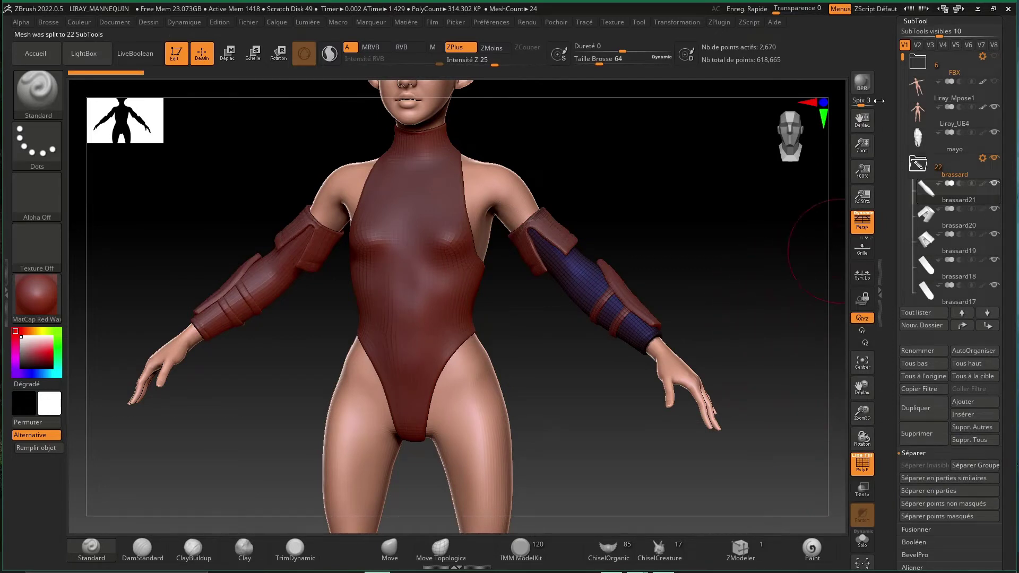
Orbit the mannequin, select brassard18 and try moving it within the subtool stack.
mouse_move(903, 59)
left_mouse_down()
mouse_move(902, 183)
mouse_move(926, 242)
mouse_move(910, 180)
mouse_move(911, 69)
left_mouse_up()
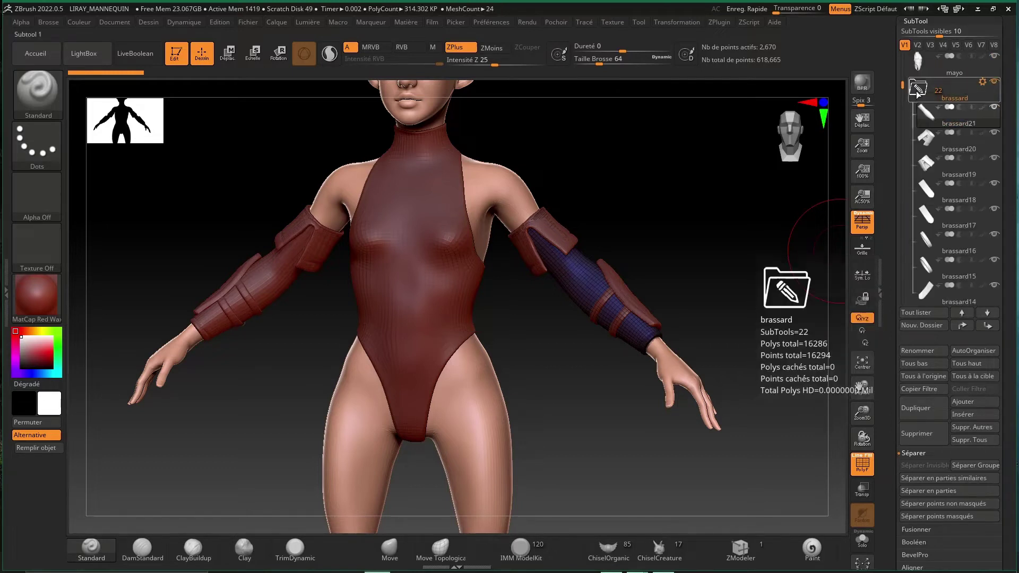
left_click_drag(678, 234, 671, 230)
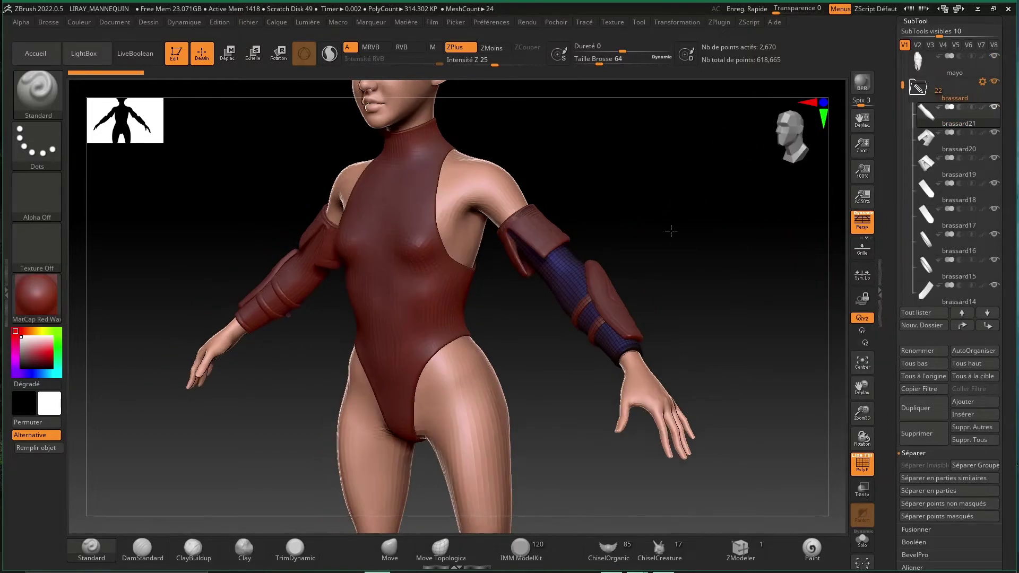
mouse_move(926, 138)
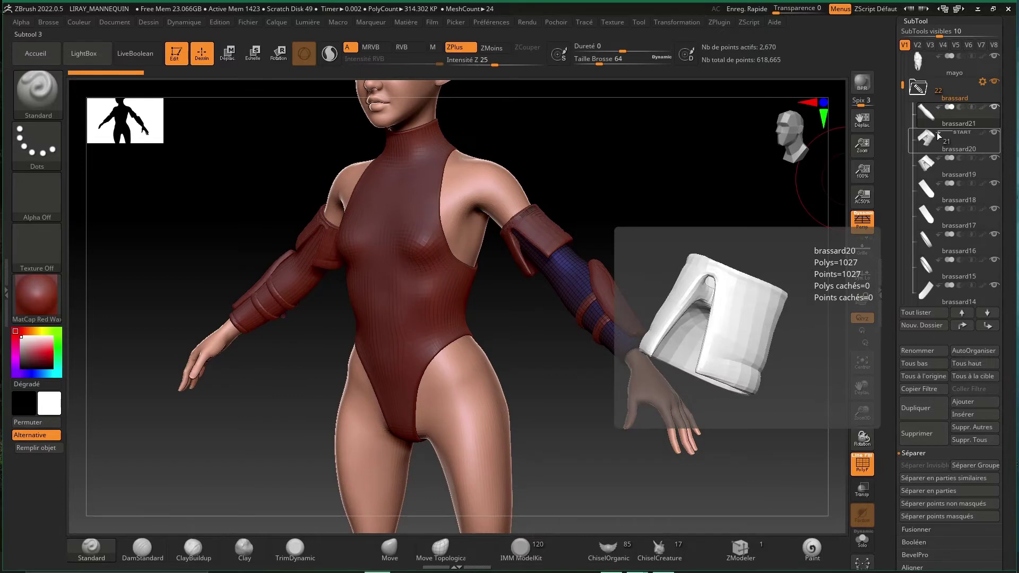
left_click(942, 194)
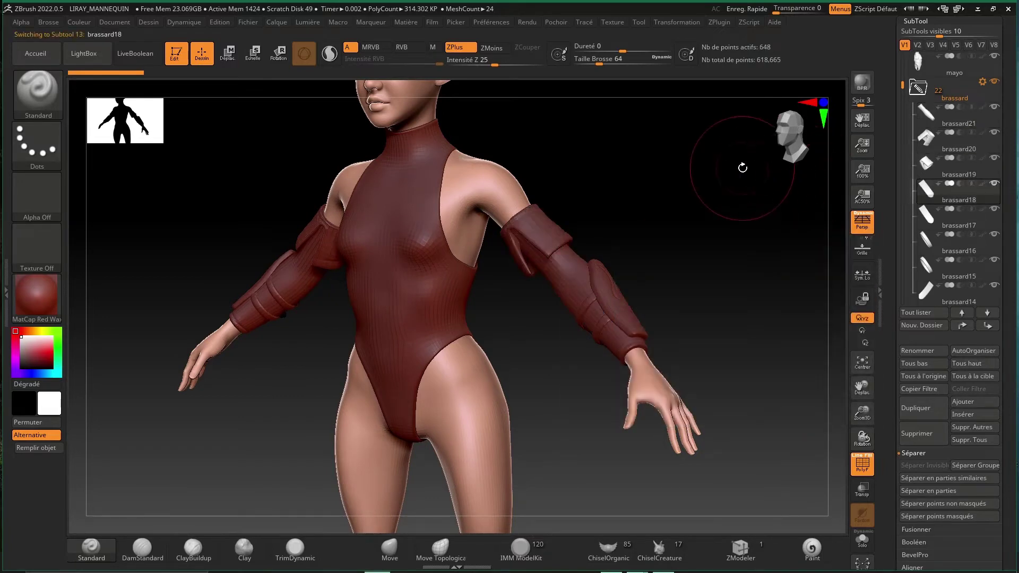
left_click_drag(743, 168, 742, 214)
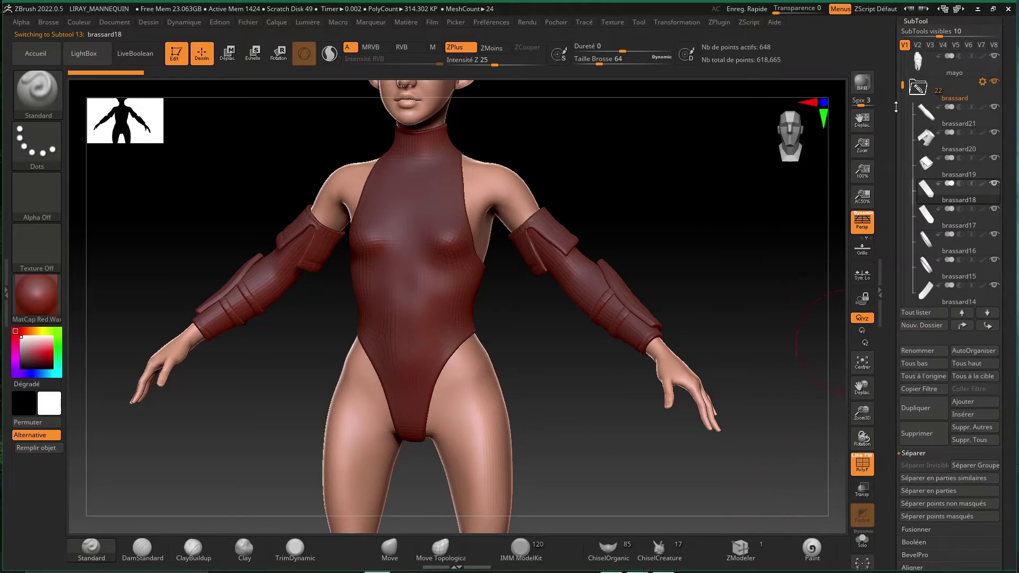
left_click_drag(739, 290, 747, 291)
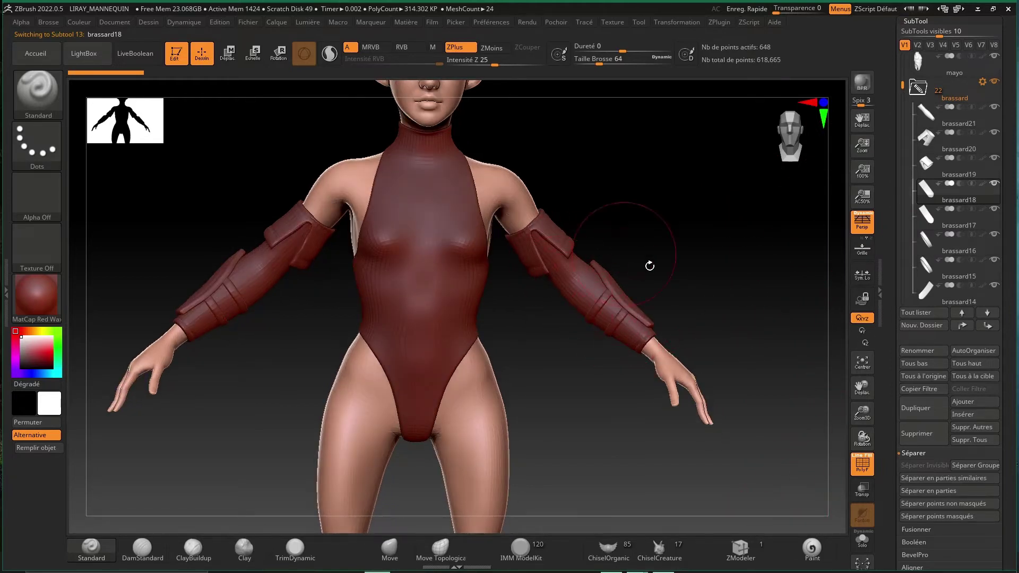
mouse_move(650, 265)
left_mouse_down()
mouse_move(691, 254)
mouse_move(721, 277)
mouse_move(623, 316)
left_mouse_up()
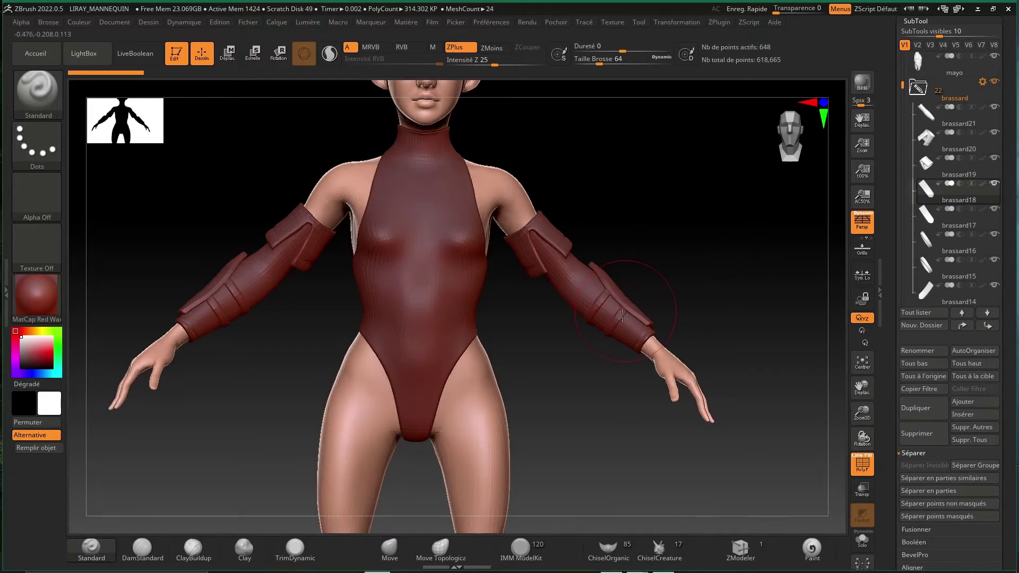
key("ctrl+shift")
mouse_move(938, 195)
left_mouse_down()
mouse_move(798, 198)
mouse_move(685, 226)
mouse_move(701, 226)
left_mouse_up()
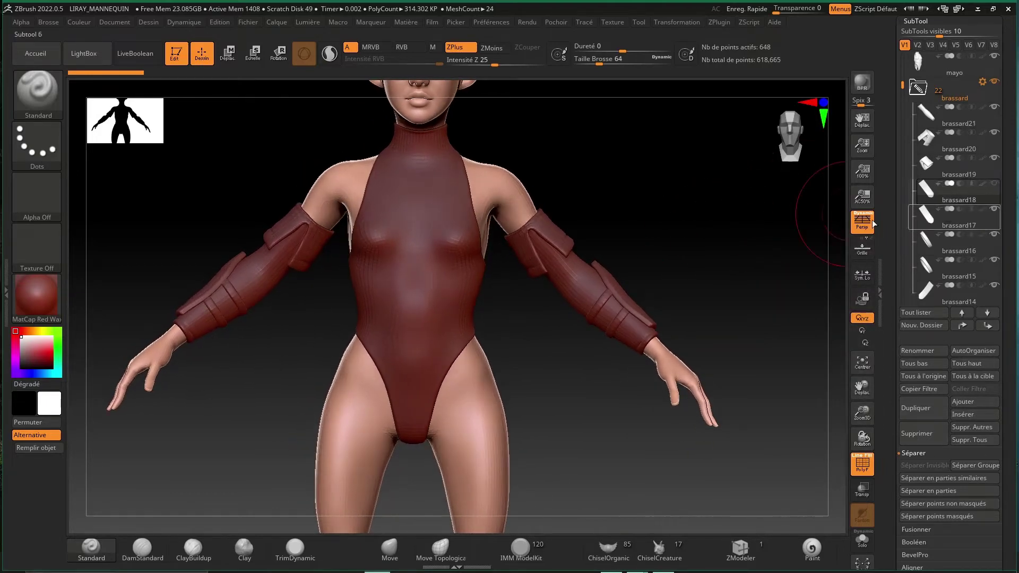
Reselect brassard18 above brassard17 and bring up the Fusionner merge options.
left_click(936, 197)
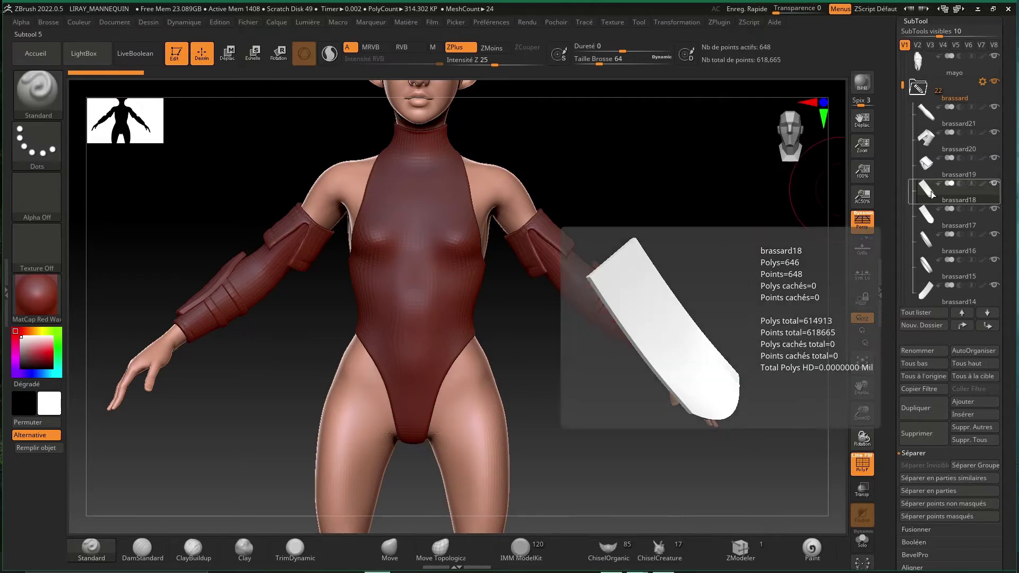
mouse_move(798, 412)
left_mouse_down()
mouse_move(783, 275)
mouse_move(828, 273)
left_mouse_up()
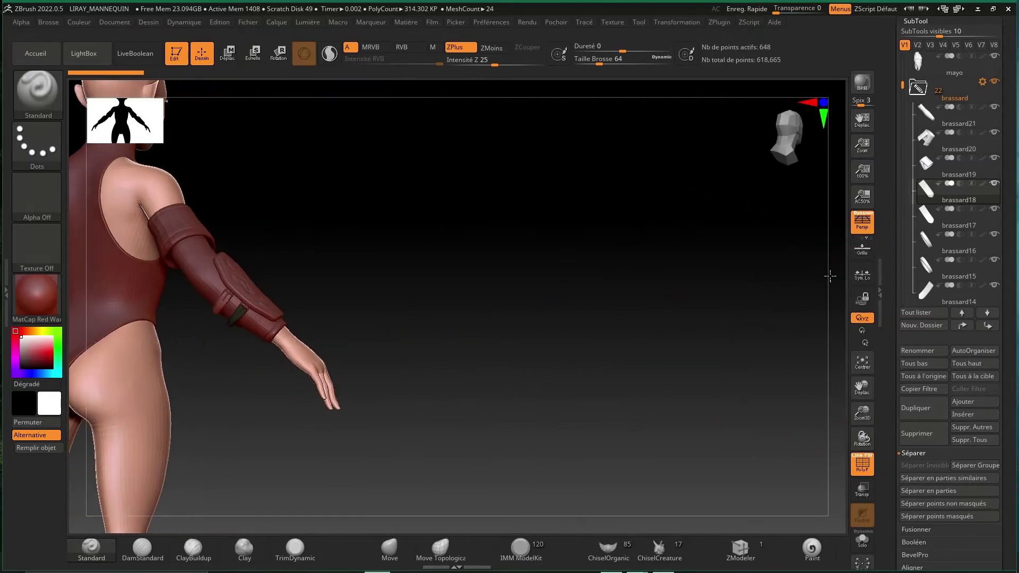
left_click_drag(841, 383, 830, 350)
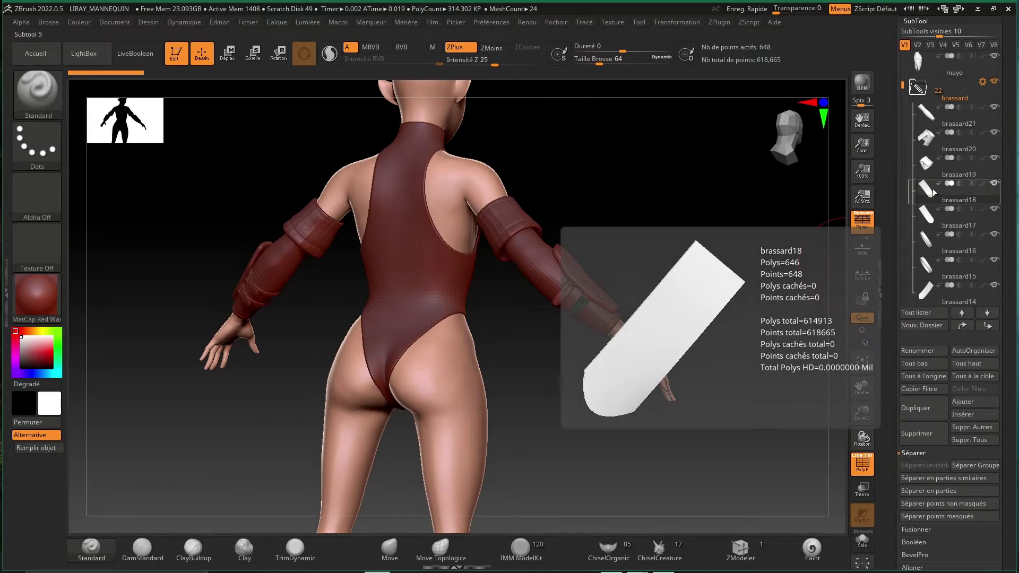
left_click(944, 218)
mouse_move(925, 213)
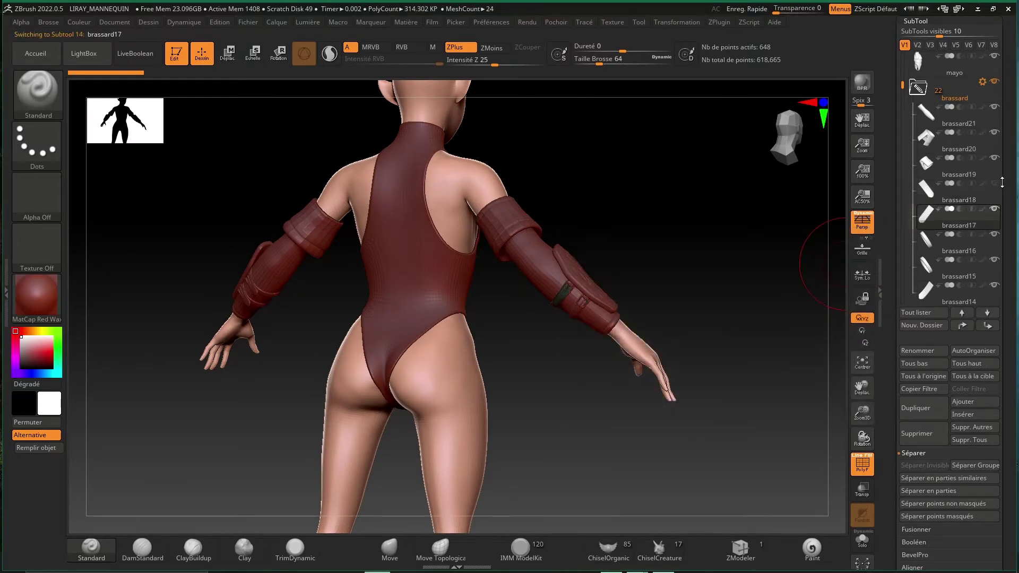
left_click(933, 198)
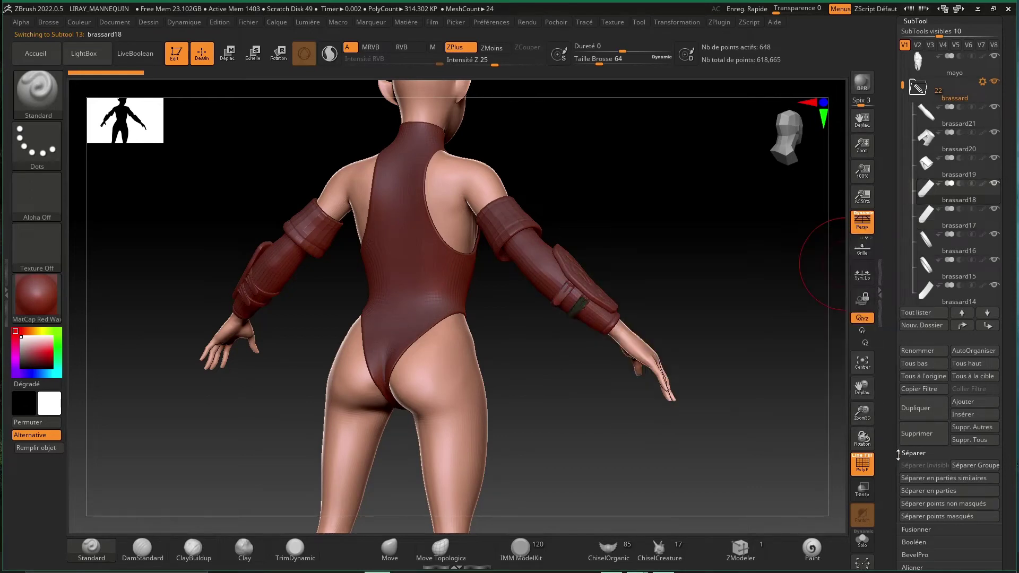
left_click(914, 453)
Merge brassard17 into brassard18, move brassard14 and brassard13 beneath it, and merge again.
left_click(919, 476)
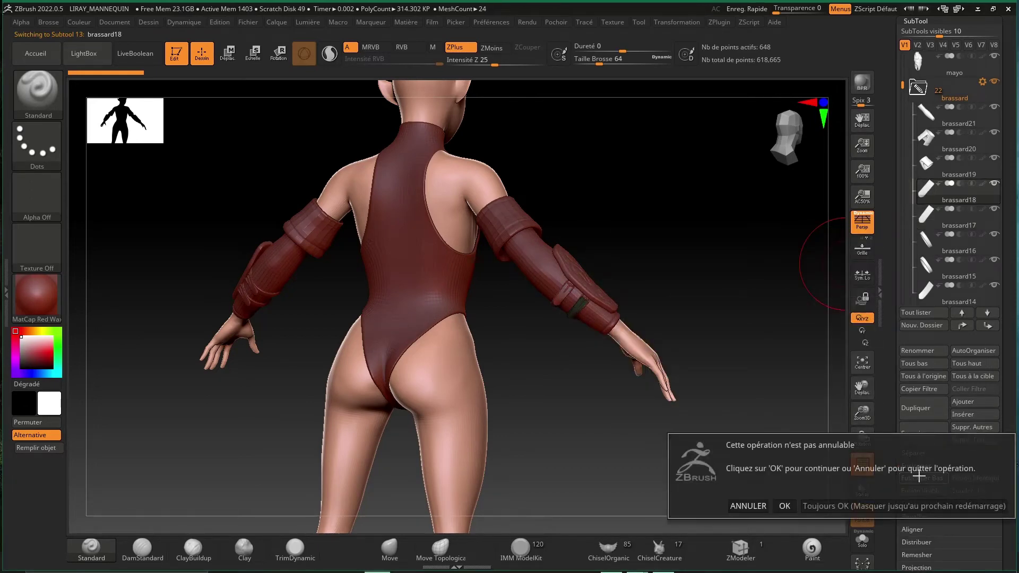
left_click(822, 504)
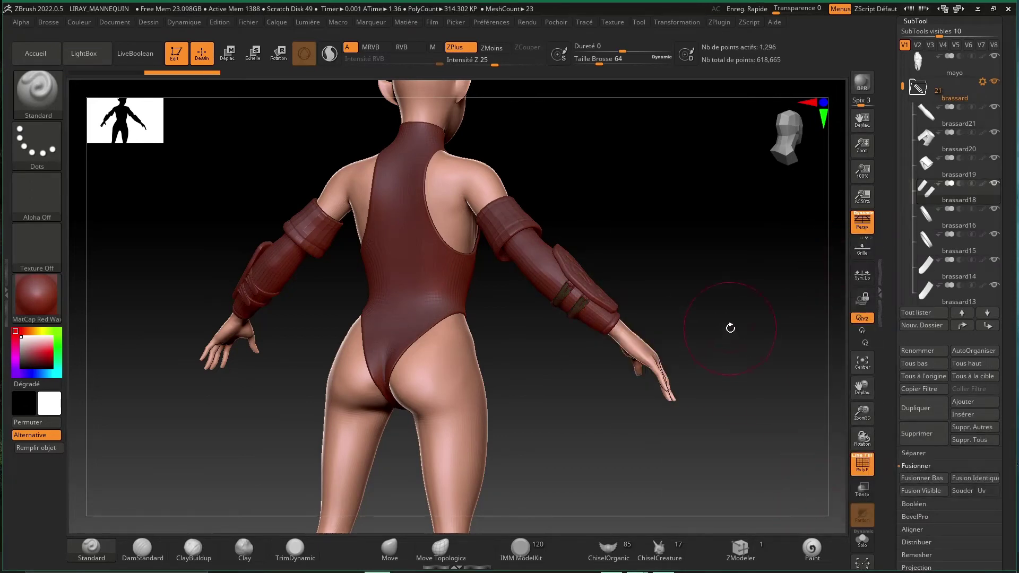
left_click(934, 271)
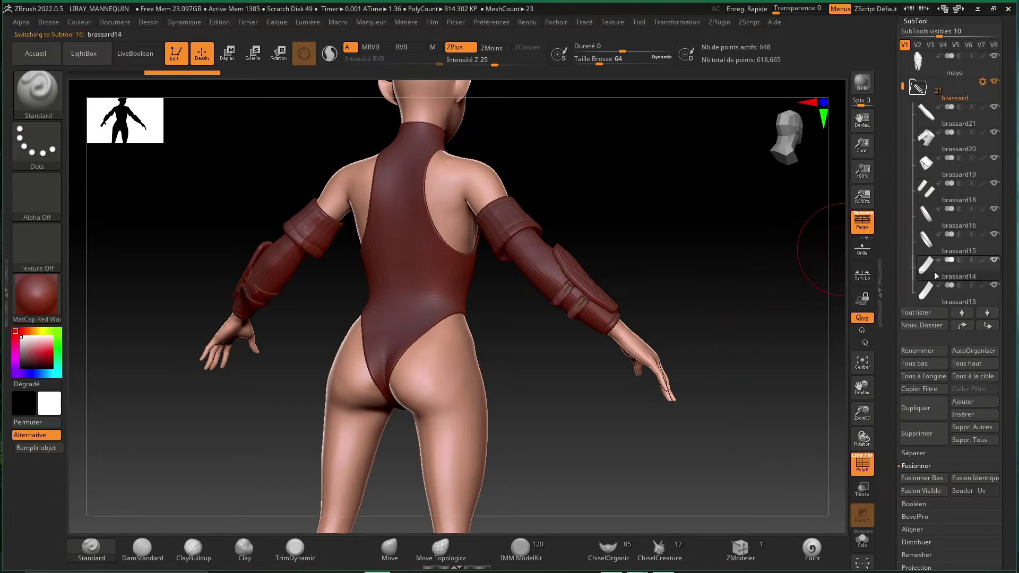
key("Down")
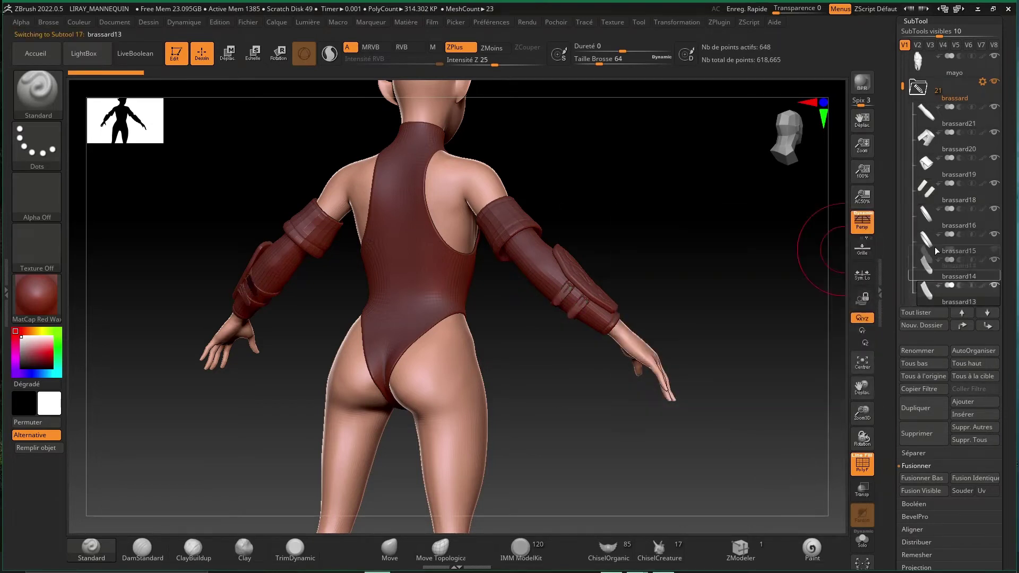
left_click_drag(928, 272, 927, 218)
left_click_drag(929, 300, 949, 236)
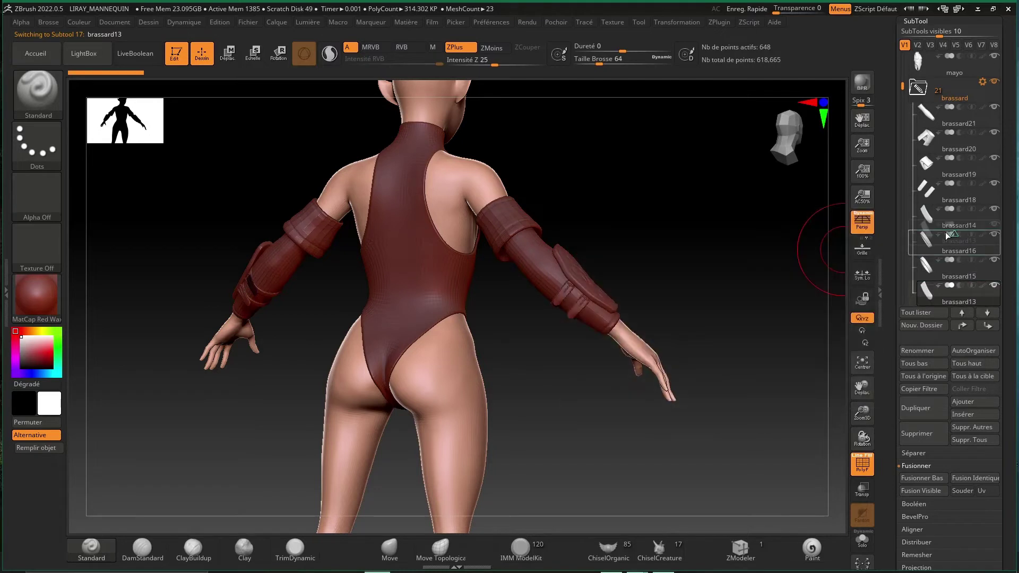
left_click(950, 192)
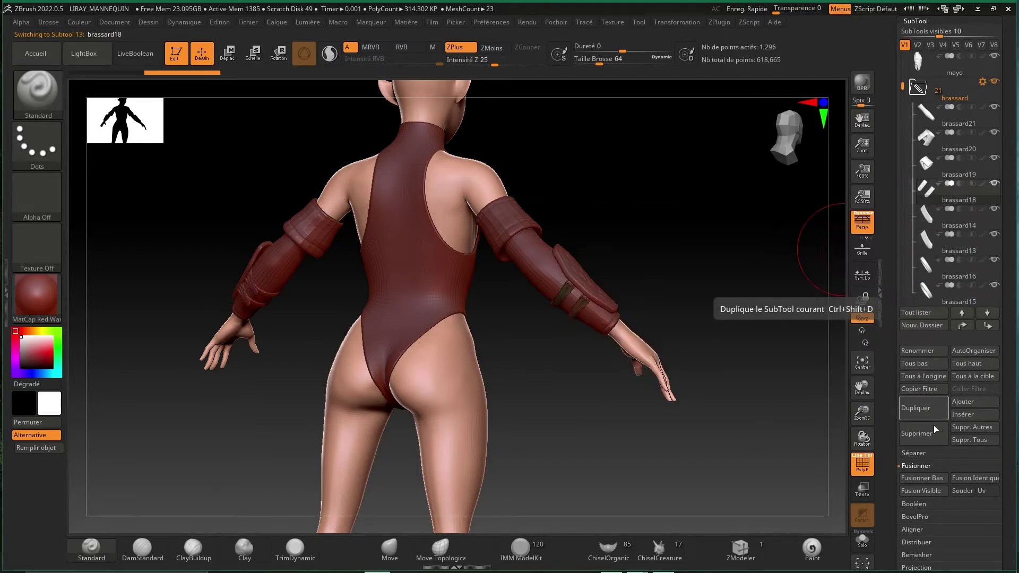
left_click(922, 478)
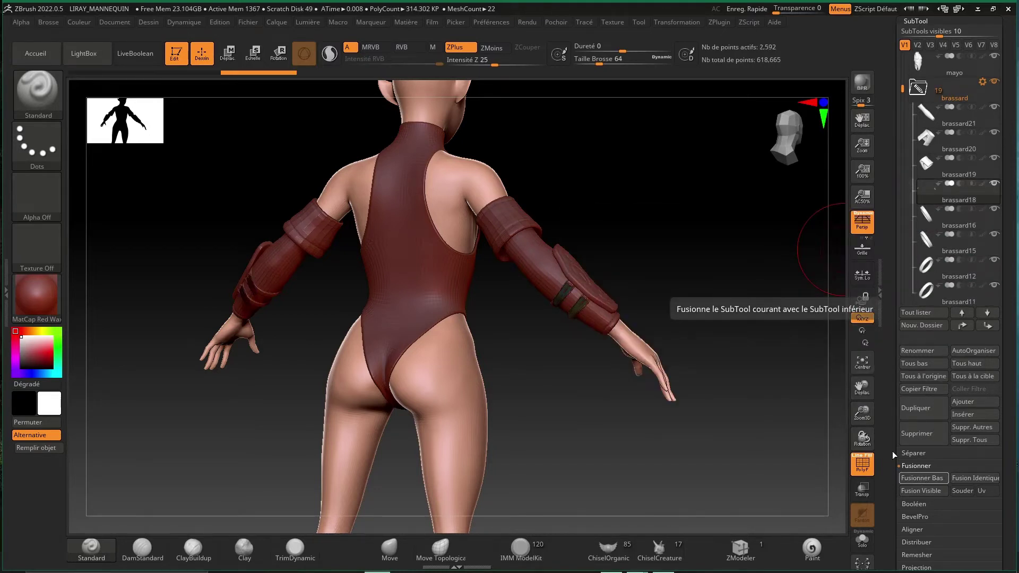
Merge brassard16, brassard15, brassard12 and brassard11 into brassard18 with repeated Fusionner Bas.
left_click_drag(702, 274, 719, 274)
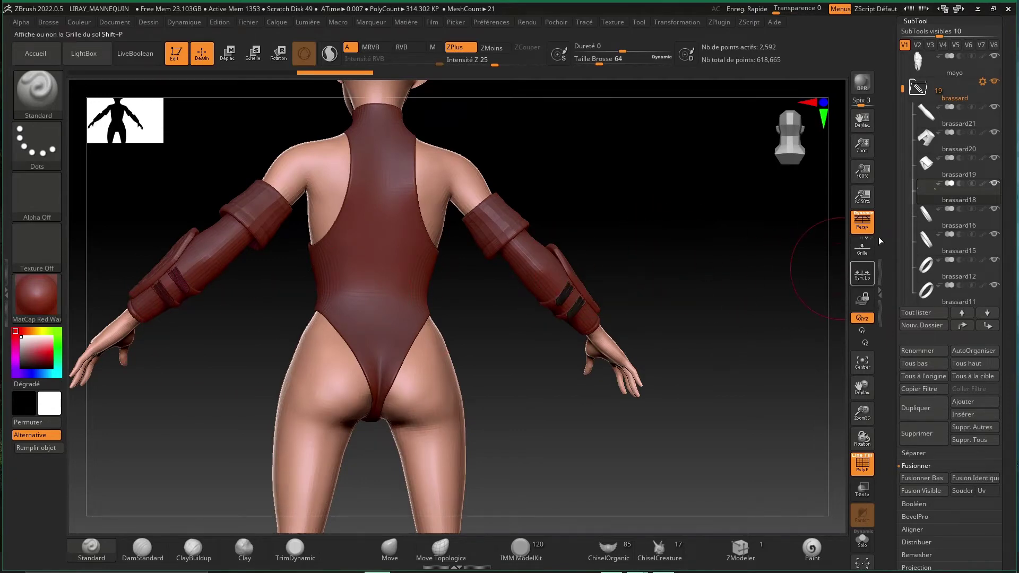
left_click(935, 217)
left_click_drag(748, 231, 758, 203)
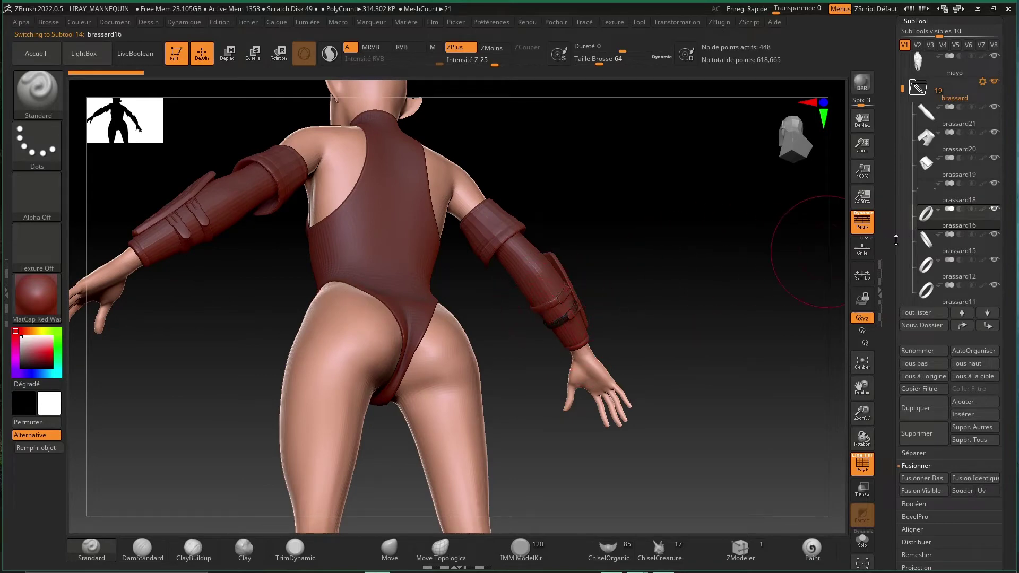
left_click(932, 191)
mouse_move(925, 238)
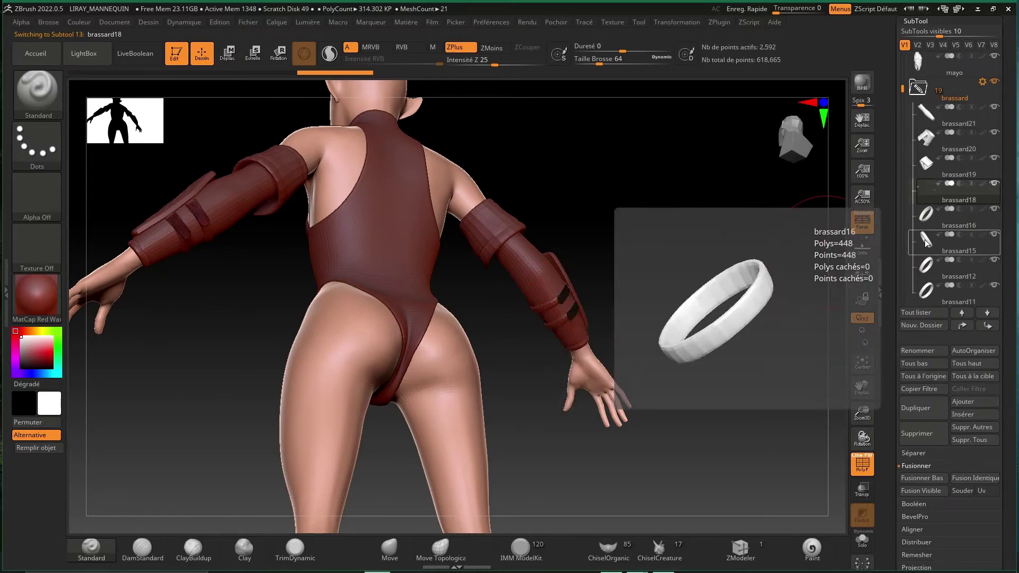
left_click(917, 477)
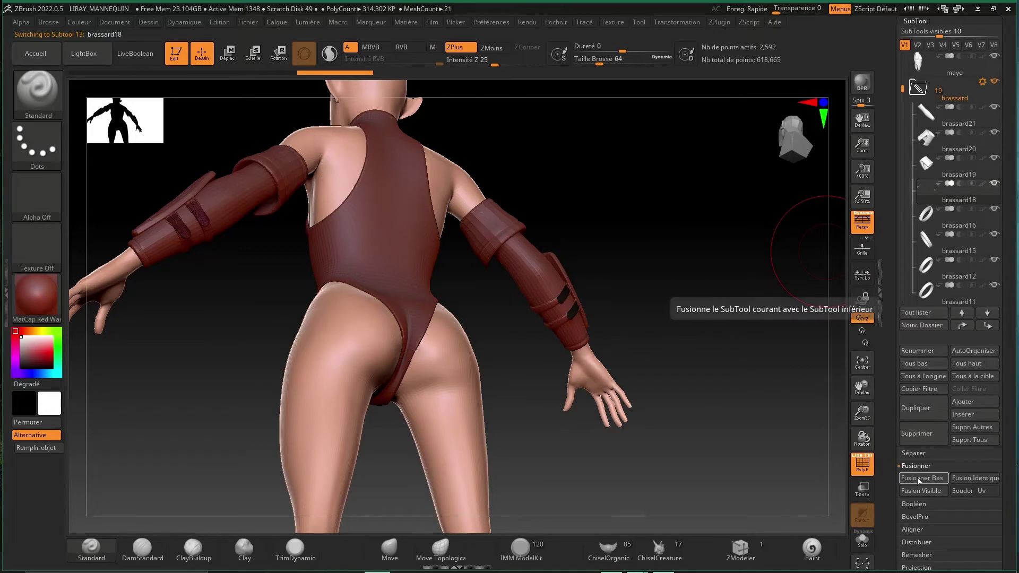
left_click(918, 477)
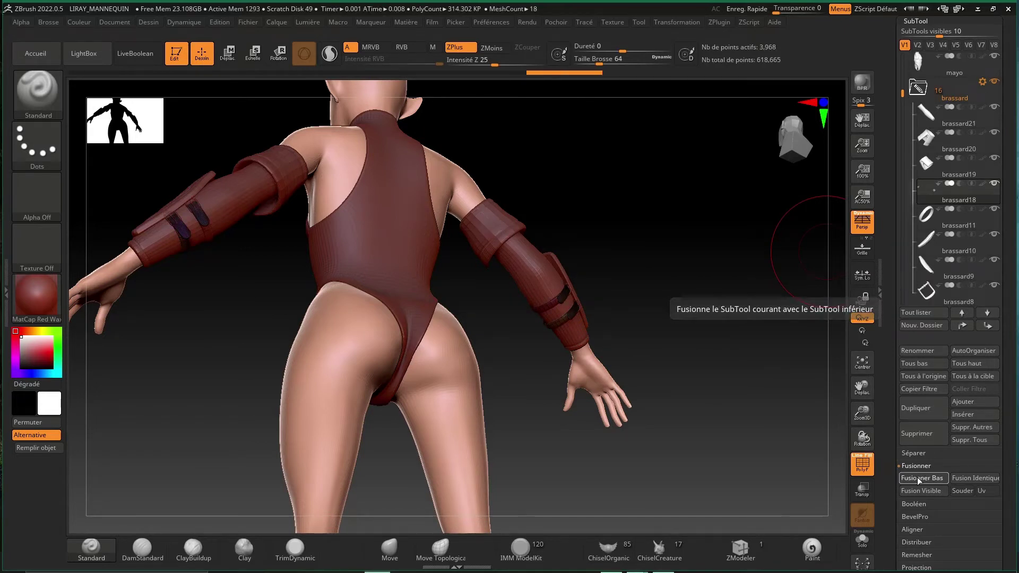
left_click(917, 477)
Turn on Solo mode and rotate to inspect the merged armband rings alone.
mouse_move(728, 262)
left_mouse_down()
mouse_move(734, 281)
mouse_move(695, 292)
mouse_move(725, 255)
mouse_move(732, 261)
left_mouse_up()
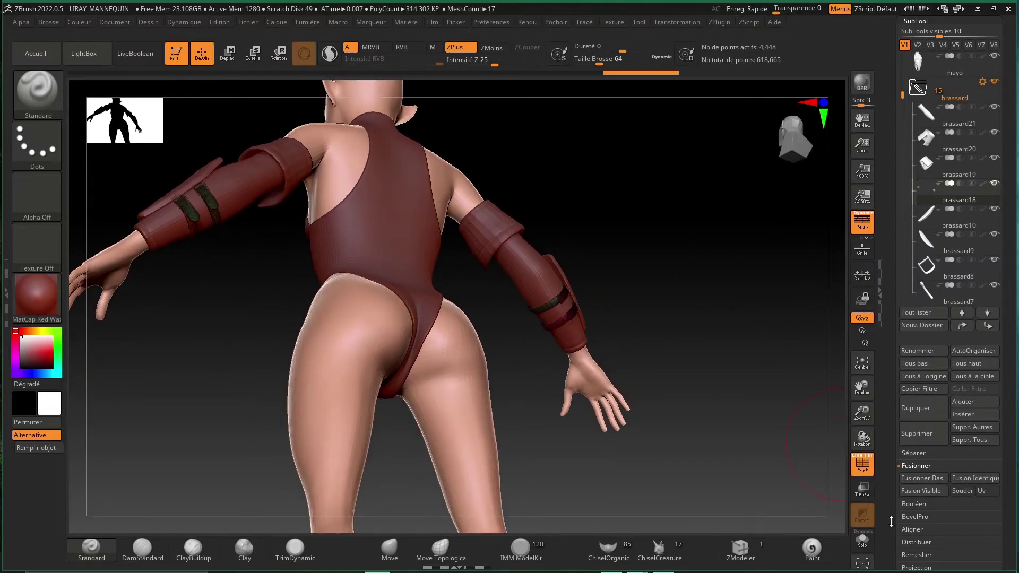
left_click(862, 540)
mouse_move(664, 382)
left_mouse_down()
mouse_move(682, 421)
mouse_move(712, 423)
mouse_move(694, 423)
left_mouse_up()
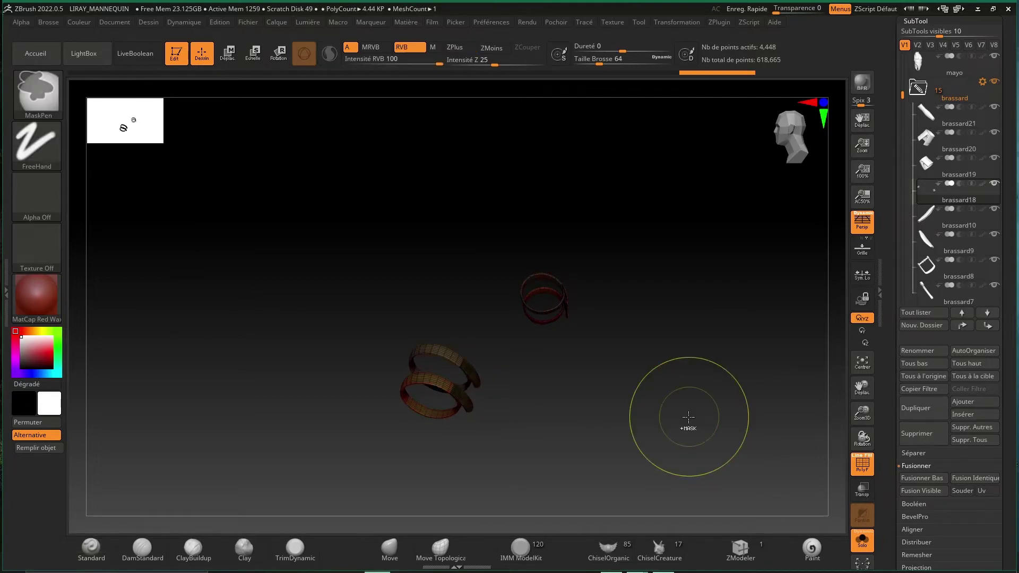
Merge brassard19 down into brassard20.
left_click(862, 540)
mouse_move(758, 330)
left_mouse_down()
mouse_move(722, 344)
mouse_move(713, 365)
left_mouse_up()
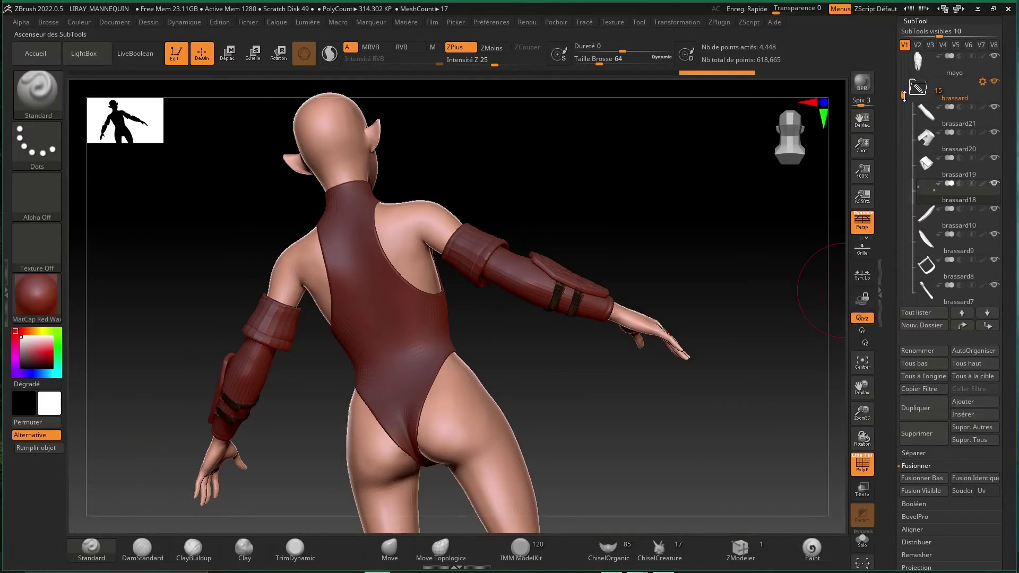
mouse_move(926, 138)
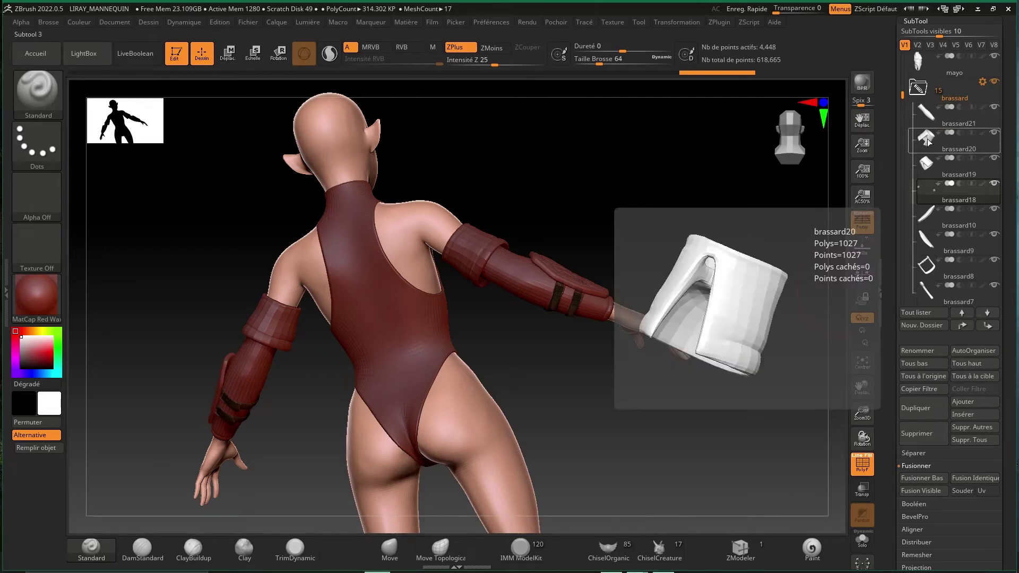
left_click(929, 163)
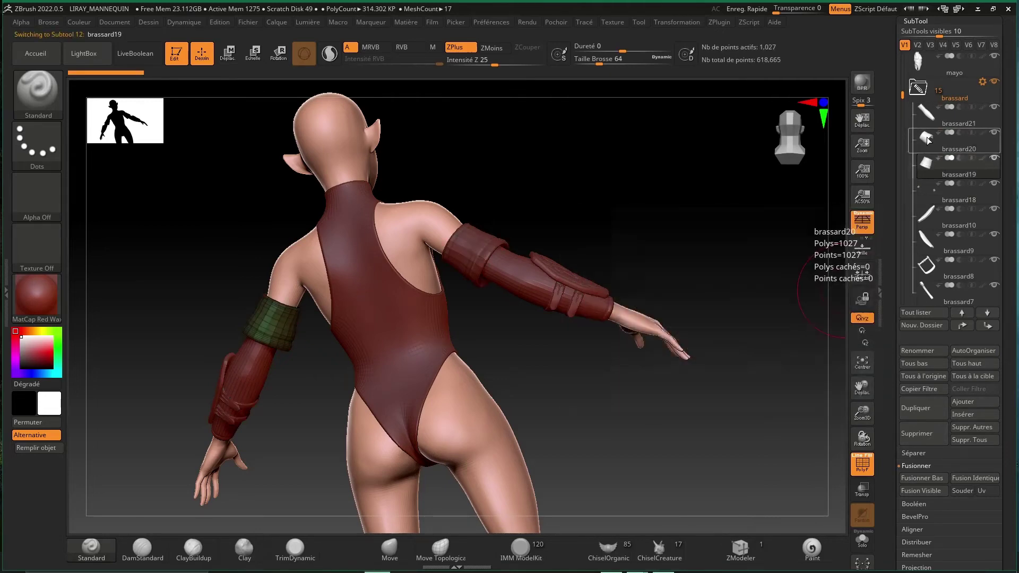
left_click(930, 138)
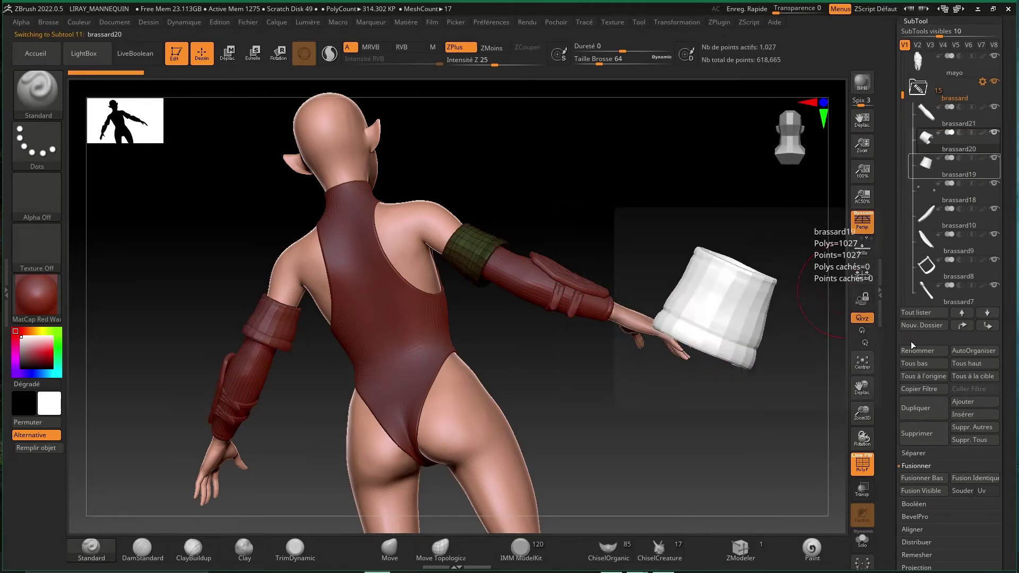
left_click(921, 476)
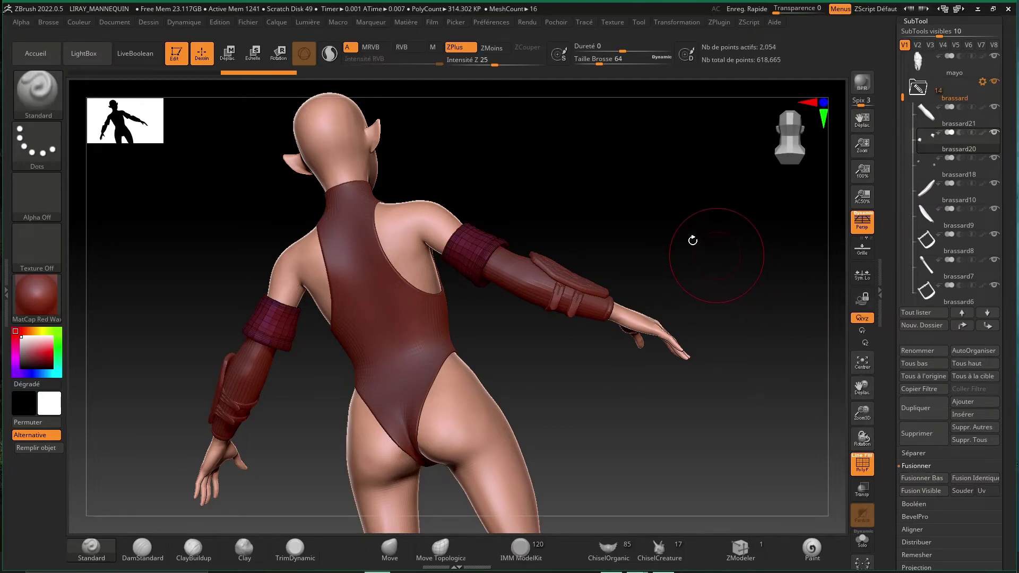
Merge brassard9 down into brassard10 while viewing from the front.
mouse_move(689, 237)
left_mouse_down()
mouse_move(635, 221)
mouse_move(576, 239)
mouse_move(592, 248)
left_mouse_up()
left_click(592, 248, "alt")
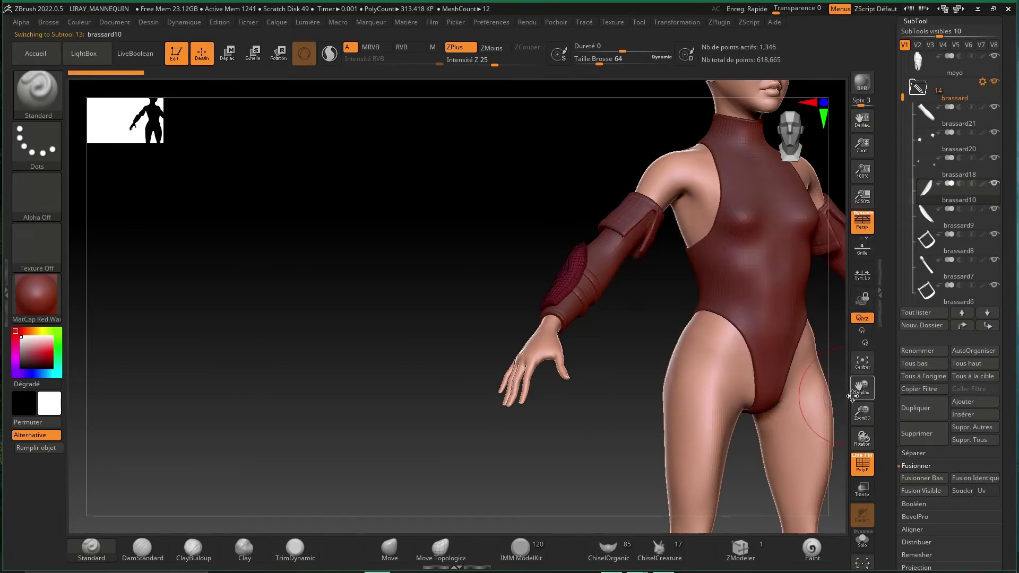
mouse_move(862, 387)
left_mouse_down()
mouse_move(762, 382)
mouse_move(903, 280)
left_mouse_up()
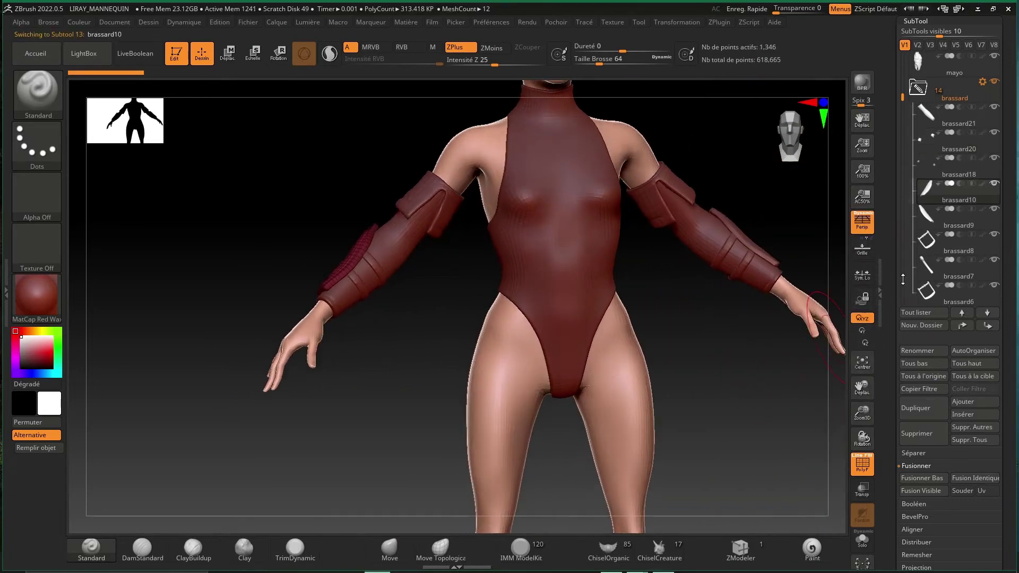
left_click(933, 218)
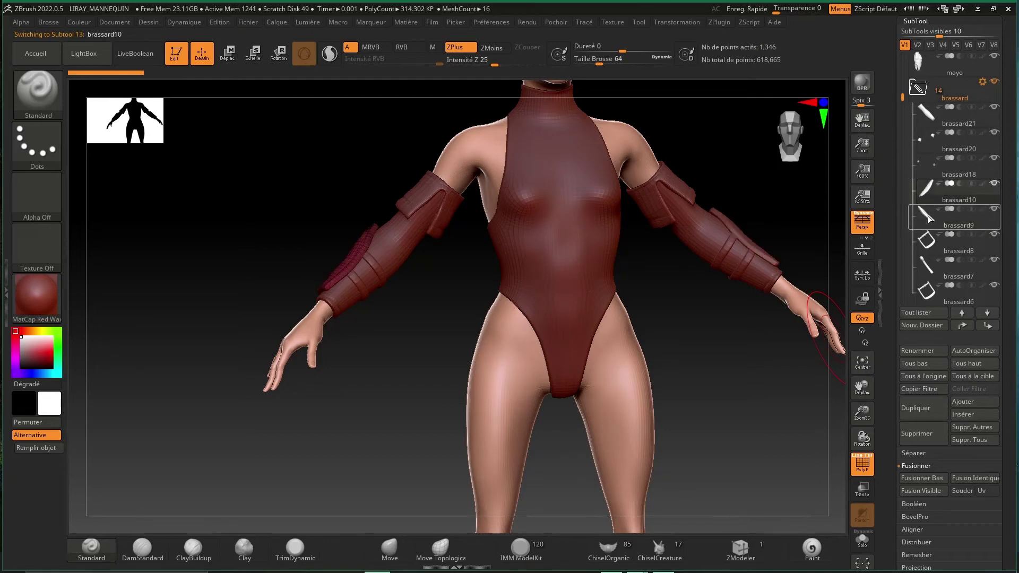
left_click(937, 192)
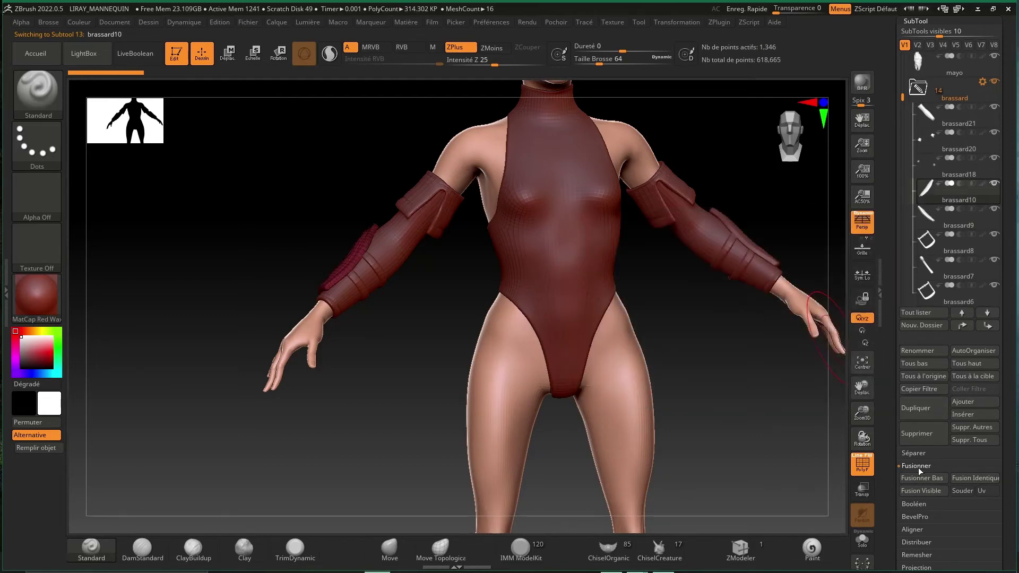
left_click(924, 479)
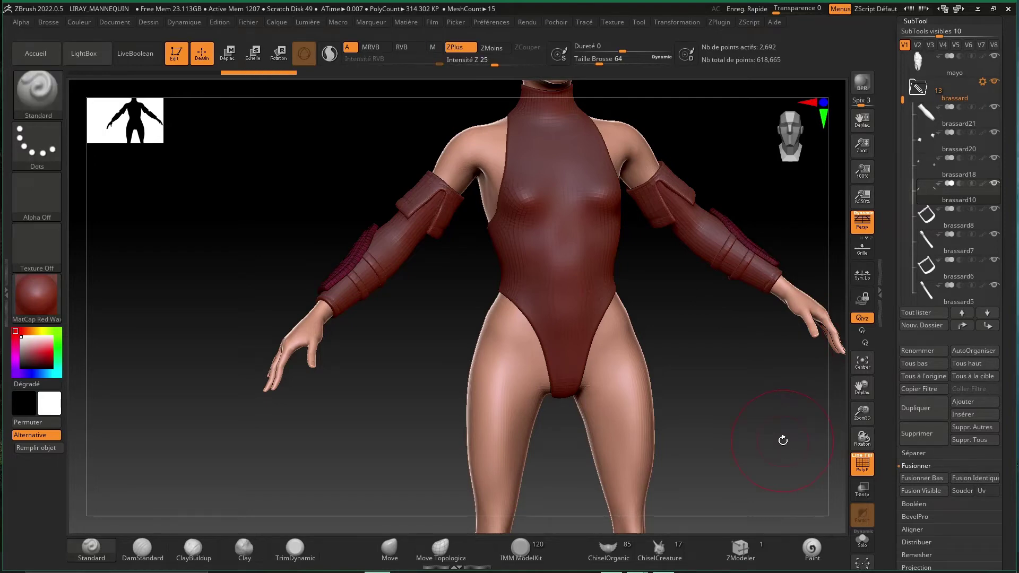
Merge brassard7 with the pieces below it, combining brassard3, brassard2 and brassard1.
left_click(941, 242)
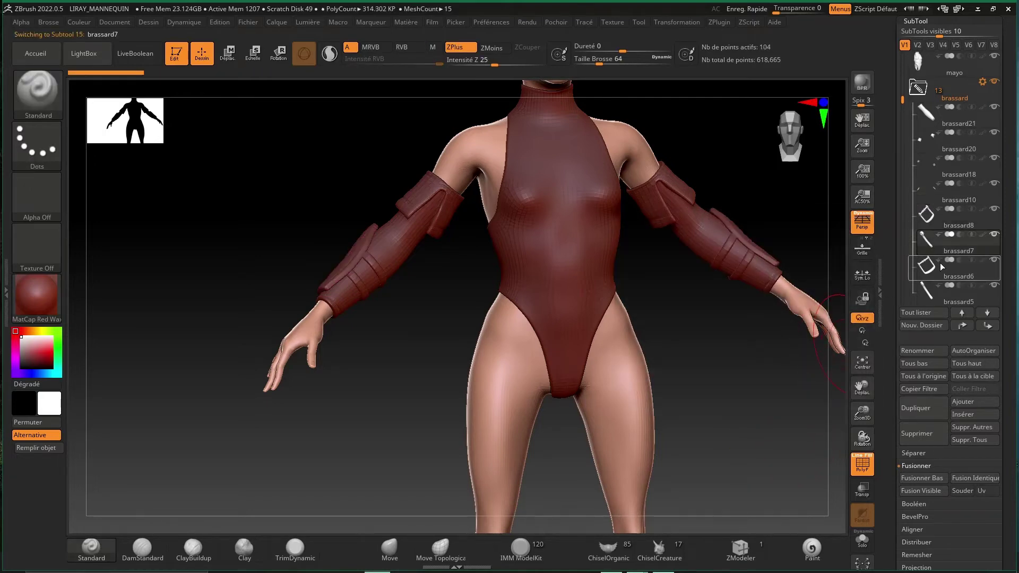
left_click_drag(570, 260, 711, 390)
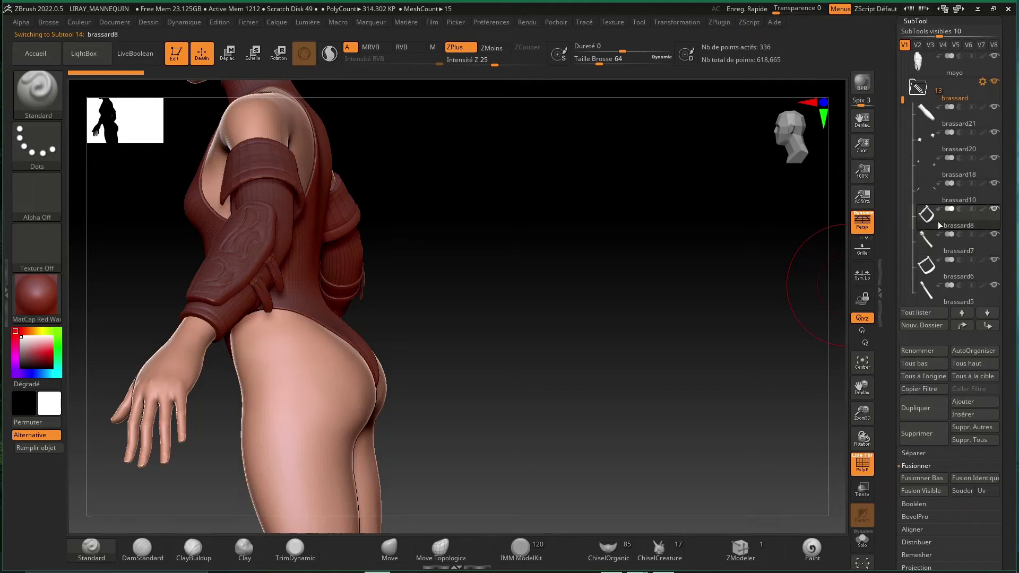
left_click(923, 480)
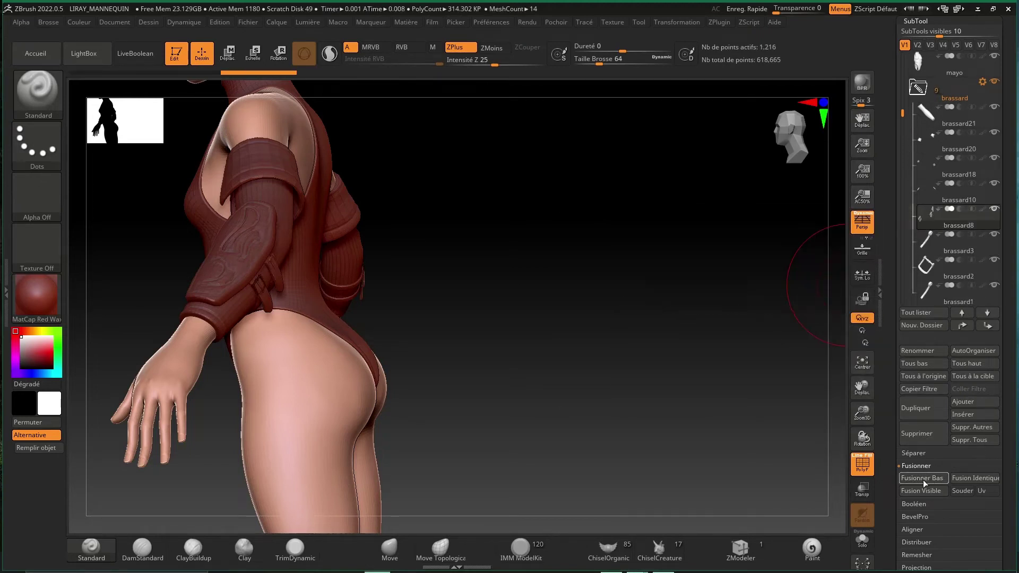
left_click(922, 479)
left_click(923, 480)
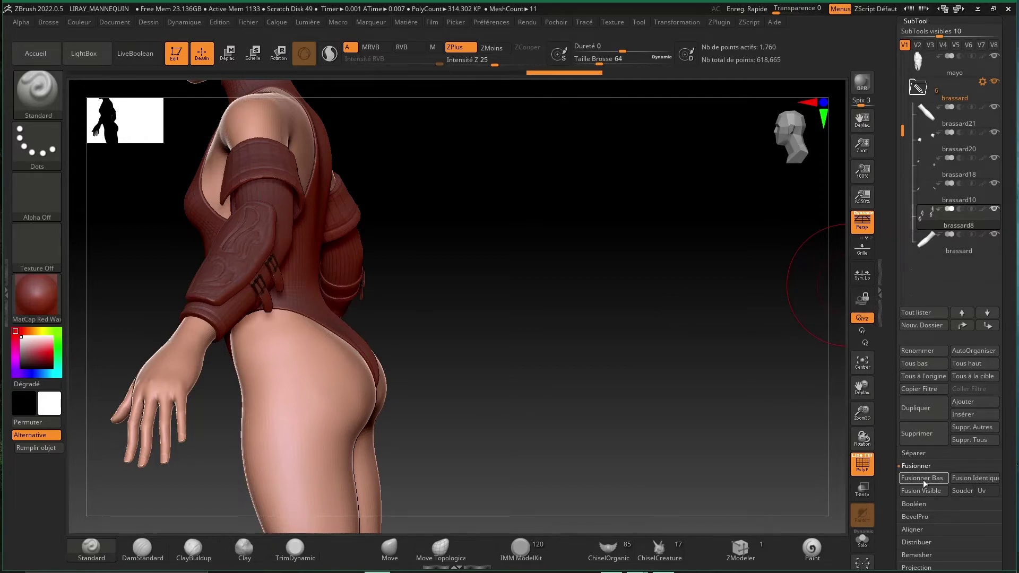
left_click_drag(577, 277, 571, 287)
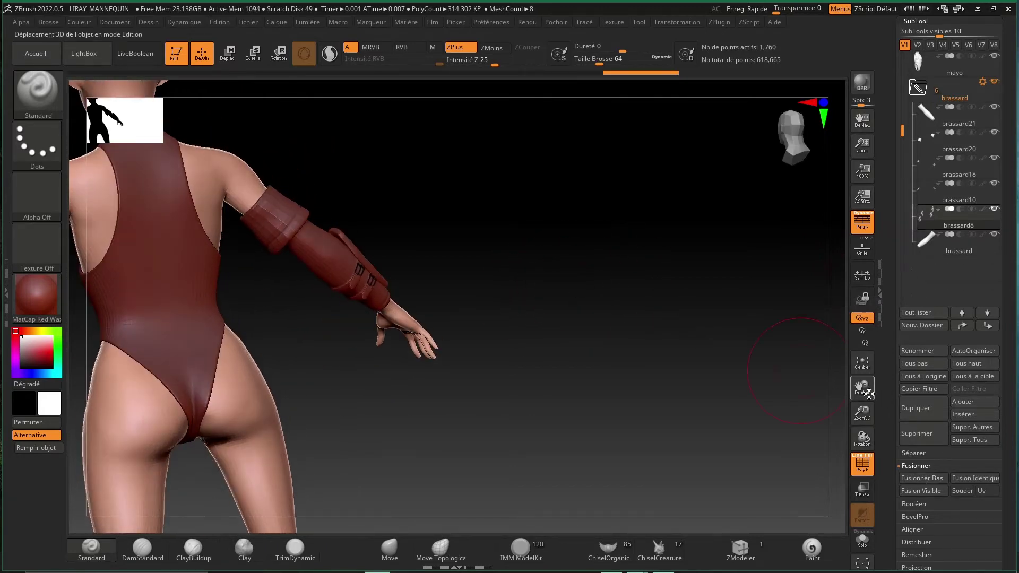
Move the merged piece beneath brassard21 and merge brassard21 down into it.
left_click_drag(807, 318, 733, 314)
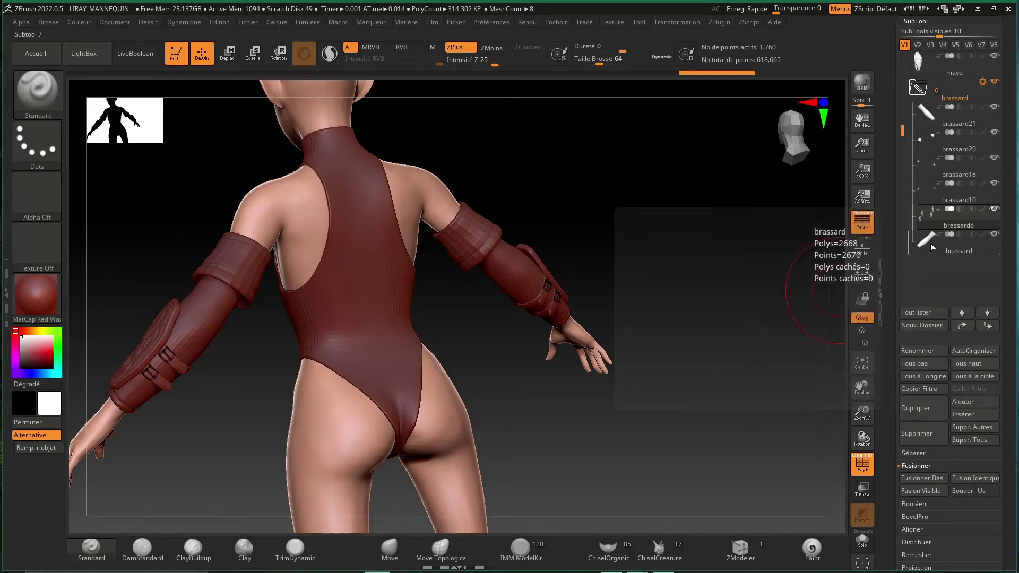
left_click(934, 244)
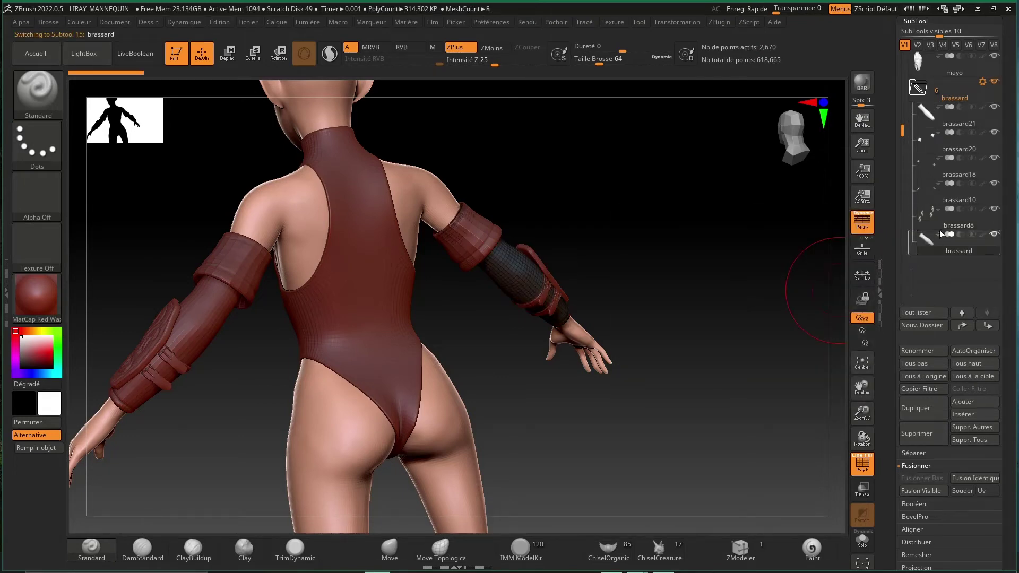
left_click_drag(941, 234, 944, 129)
left_click(925, 112)
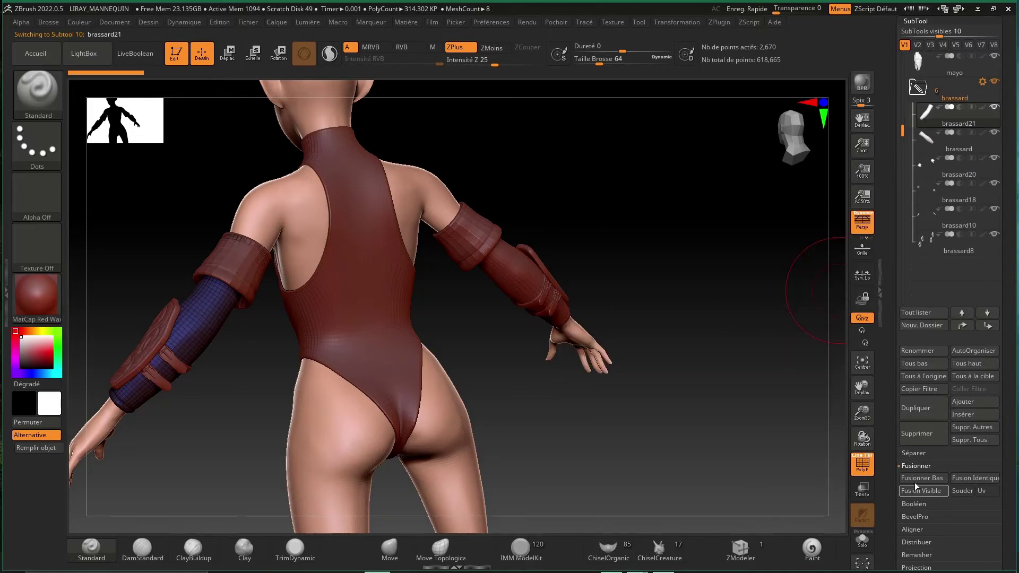
left_click(916, 482)
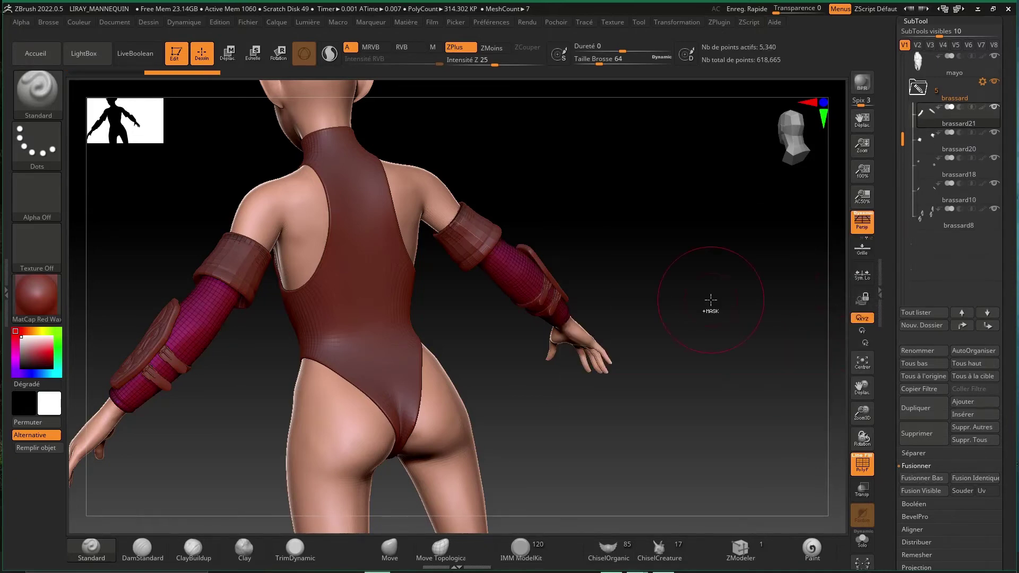
left_click_drag(652, 287, 759, 266)
Collapse and expand the brassard folder while framing the mannequin's arm from the front.
left_click(918, 89)
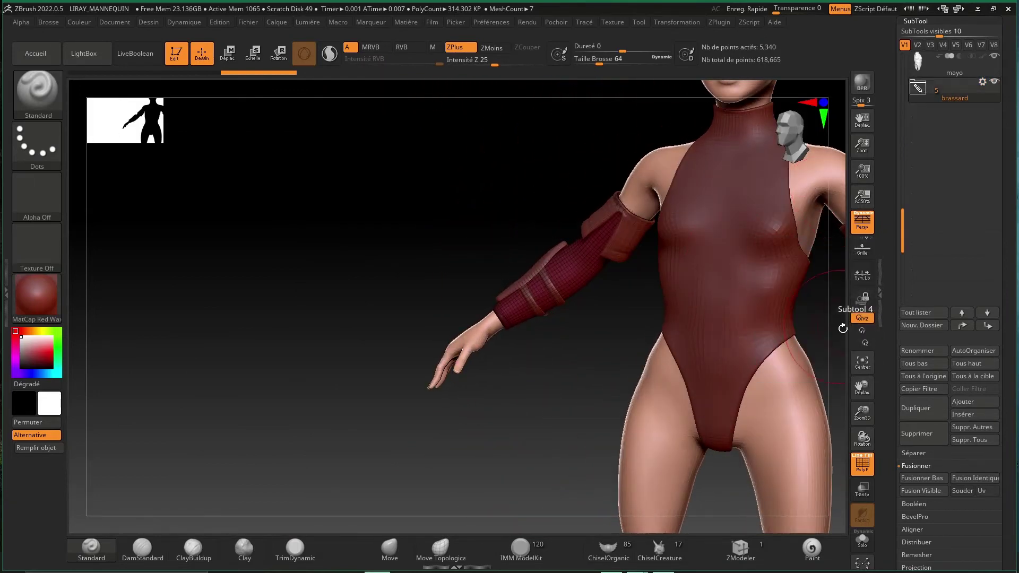
mouse_move(863, 387)
left_mouse_down()
mouse_move(795, 409)
mouse_move(671, 479)
left_mouse_up()
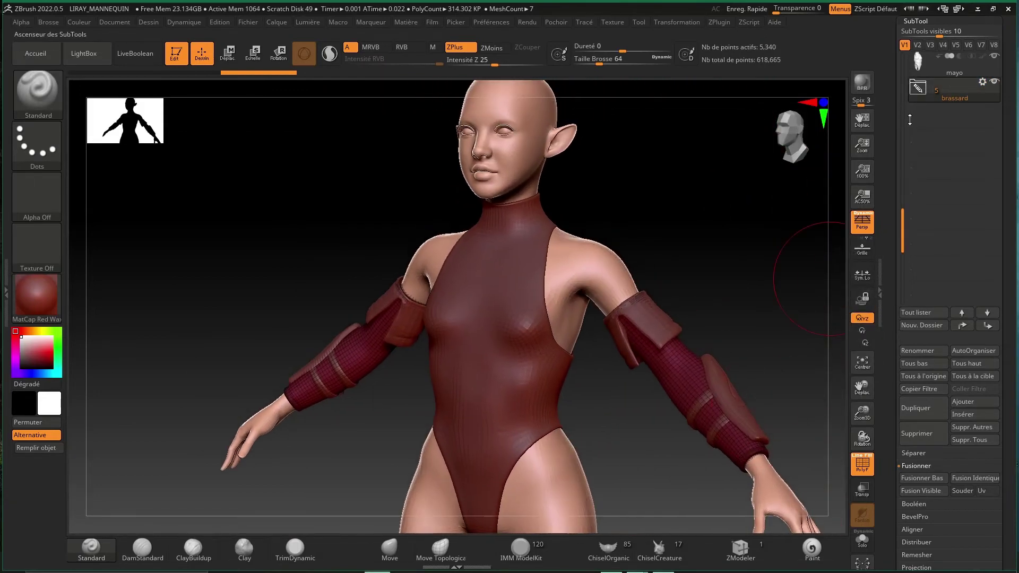
left_click(918, 89)
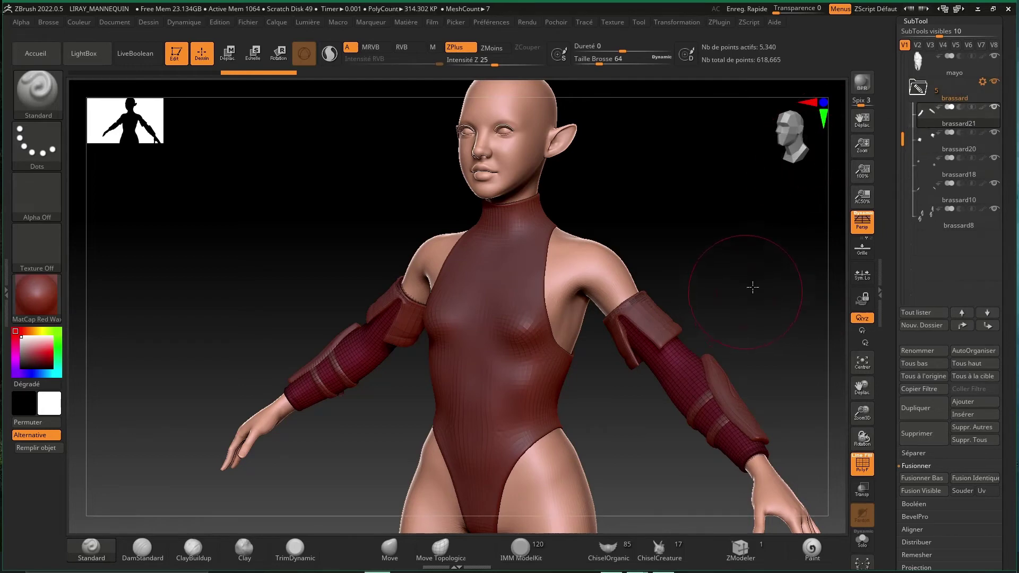
left_click_drag(752, 287, 755, 288, "shift")
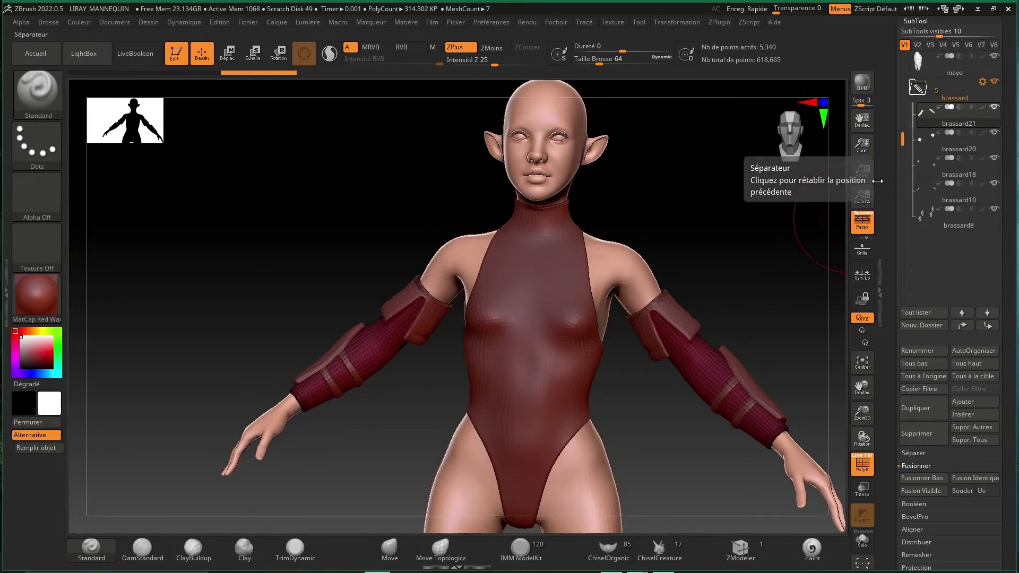
left_click(918, 88)
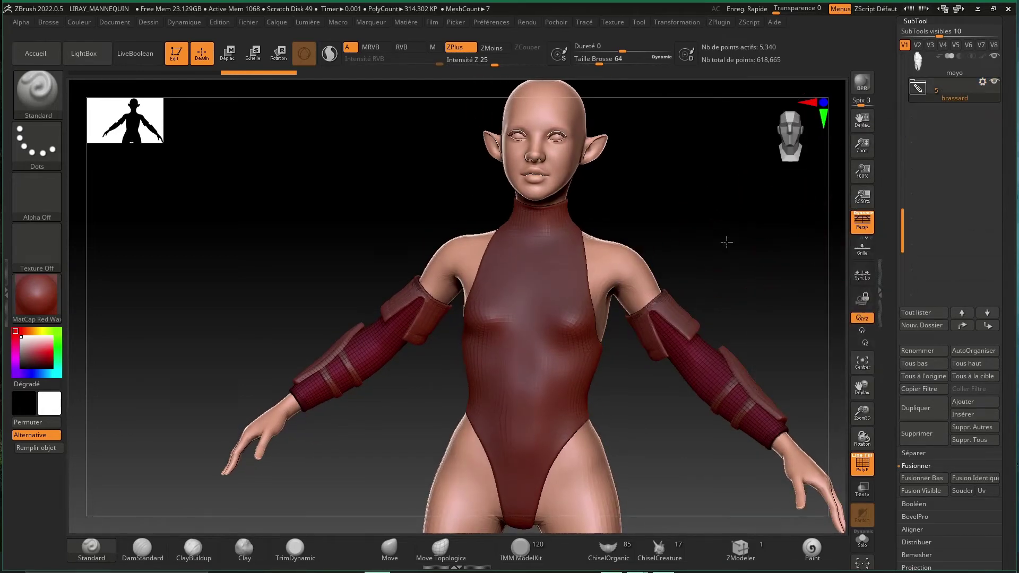
mouse_move(727, 242)
left_mouse_down()
mouse_move(773, 248)
mouse_move(748, 259)
mouse_move(780, 223)
left_mouse_up()
Reopen the brassard folder, activate brassard21, and enable Symmetry in UV Master.
left_click(923, 89)
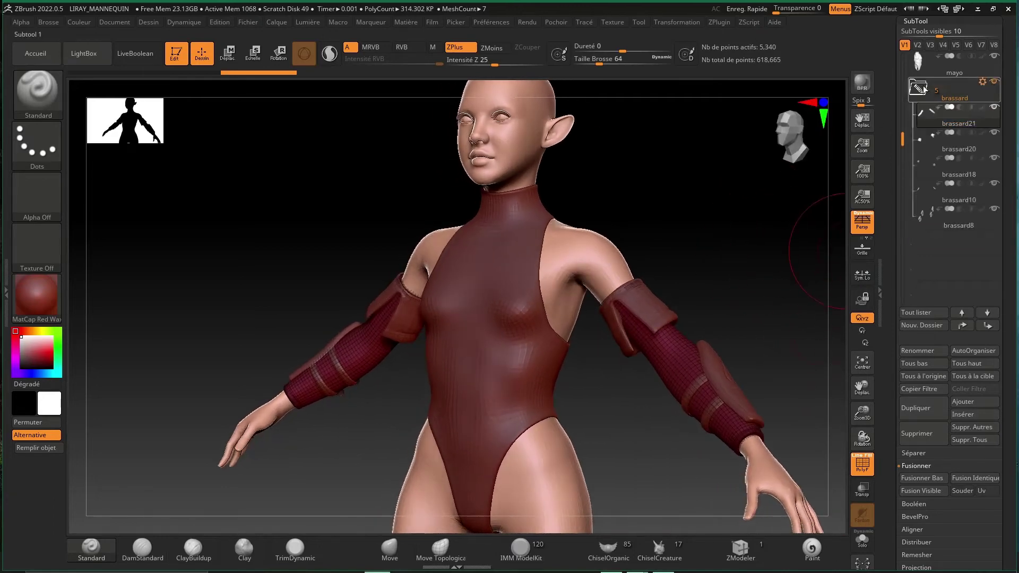
left_click(935, 121)
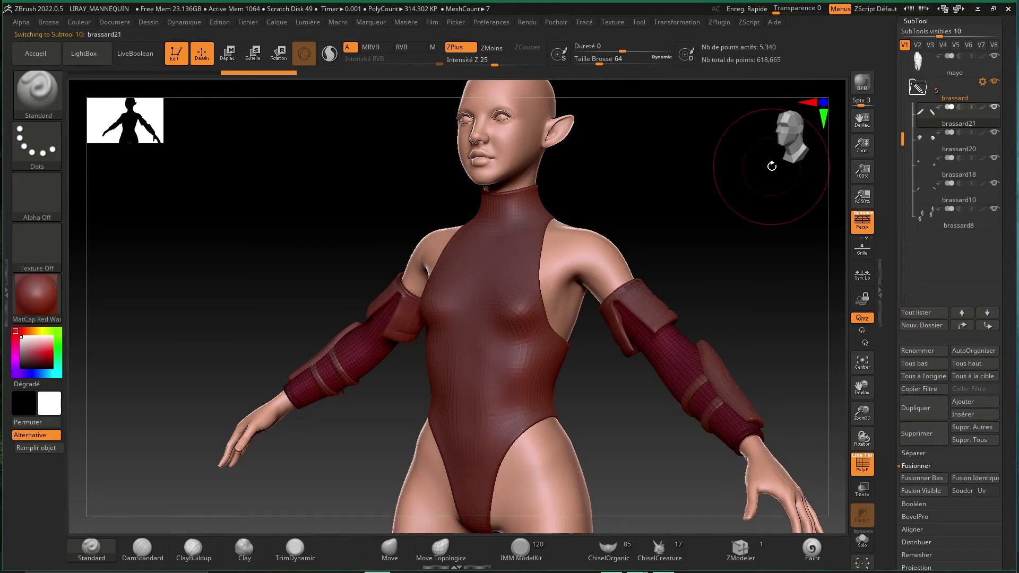
left_click(718, 23)
left_click(745, 321)
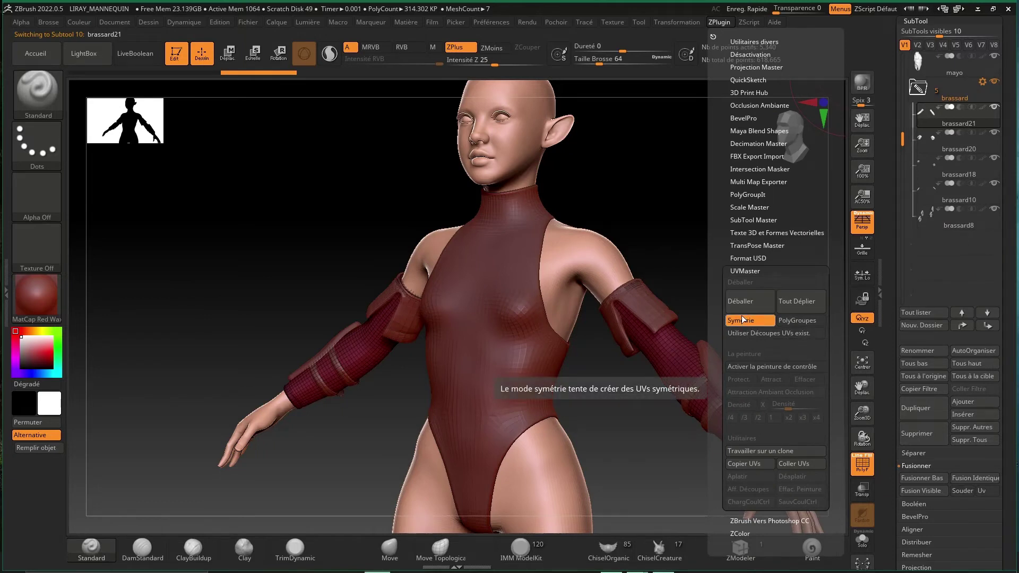
Unwrap UVs with UV Master for brassard21, brassard20 and brassard18.
left_click(748, 301)
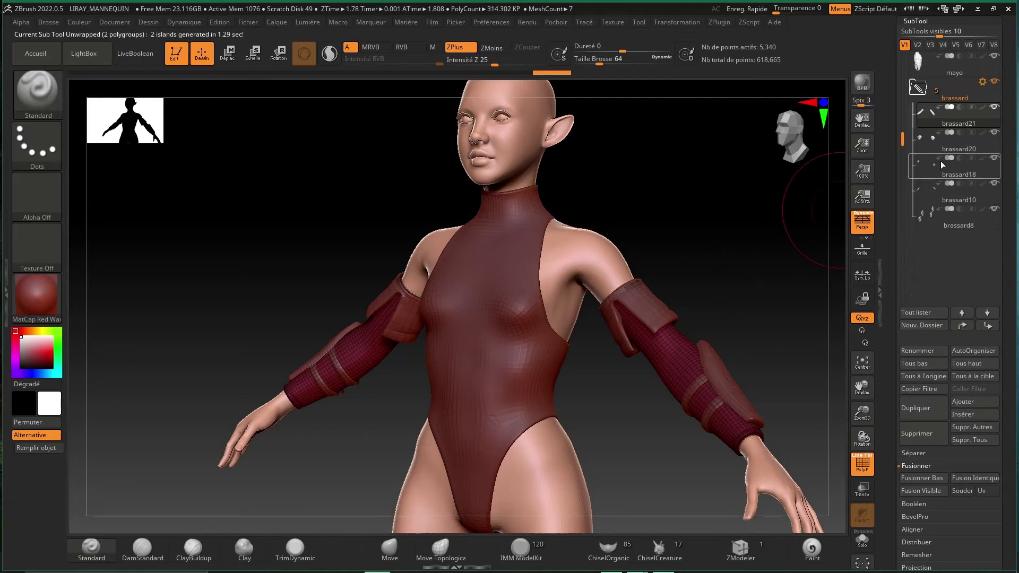
left_click(935, 142)
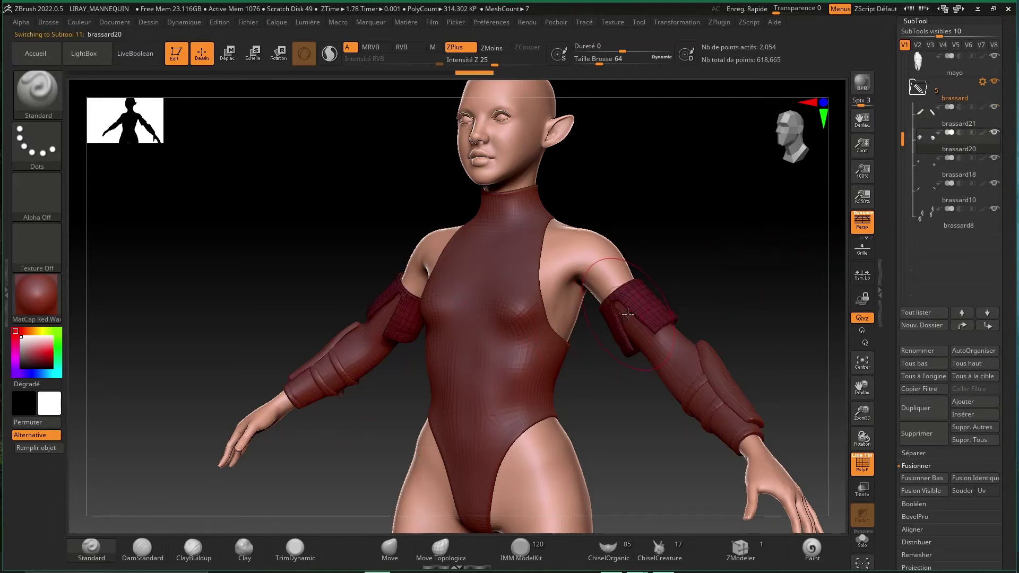
left_click(720, 23)
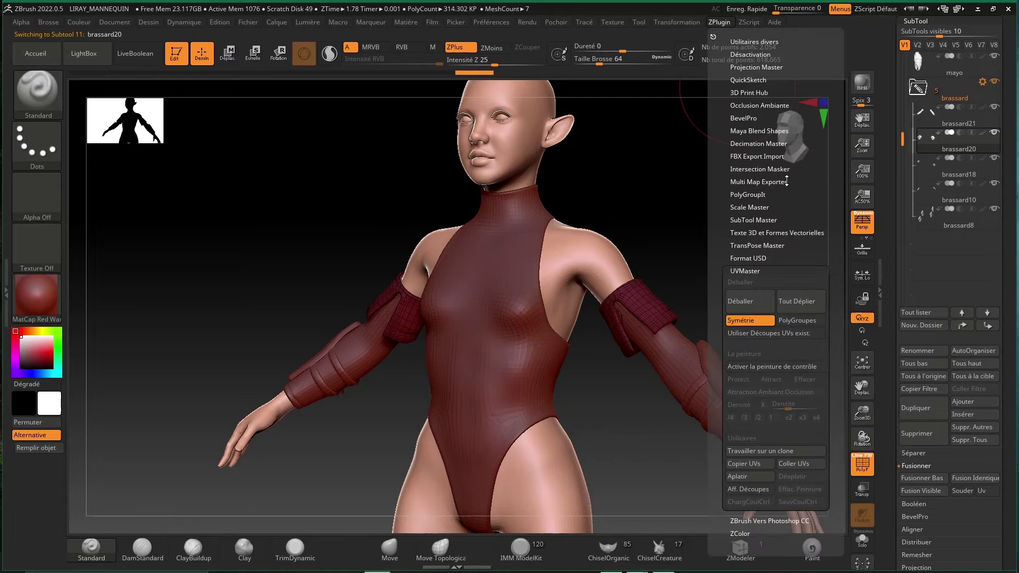
left_click(740, 306)
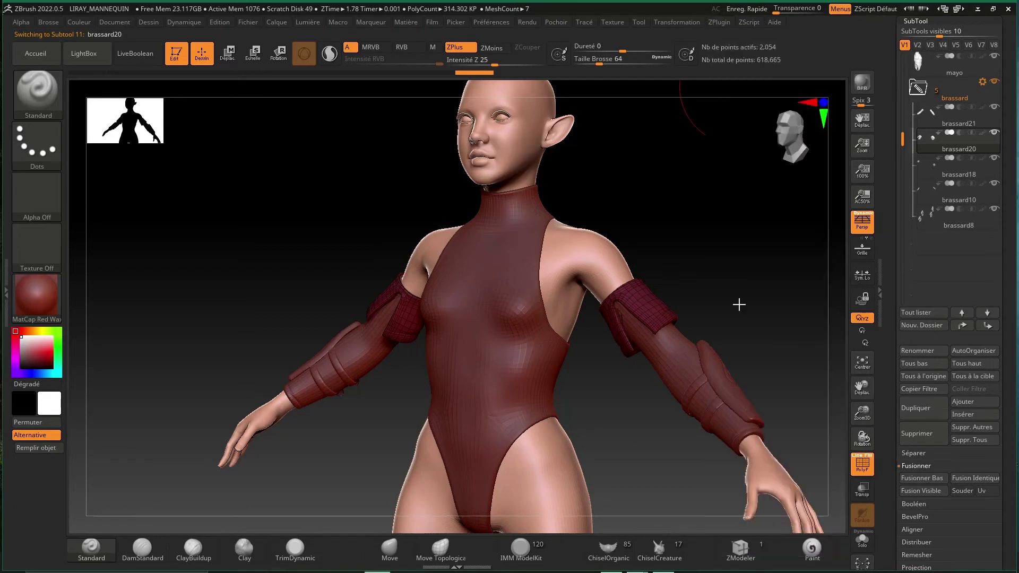
left_click(938, 167)
left_click(720, 23)
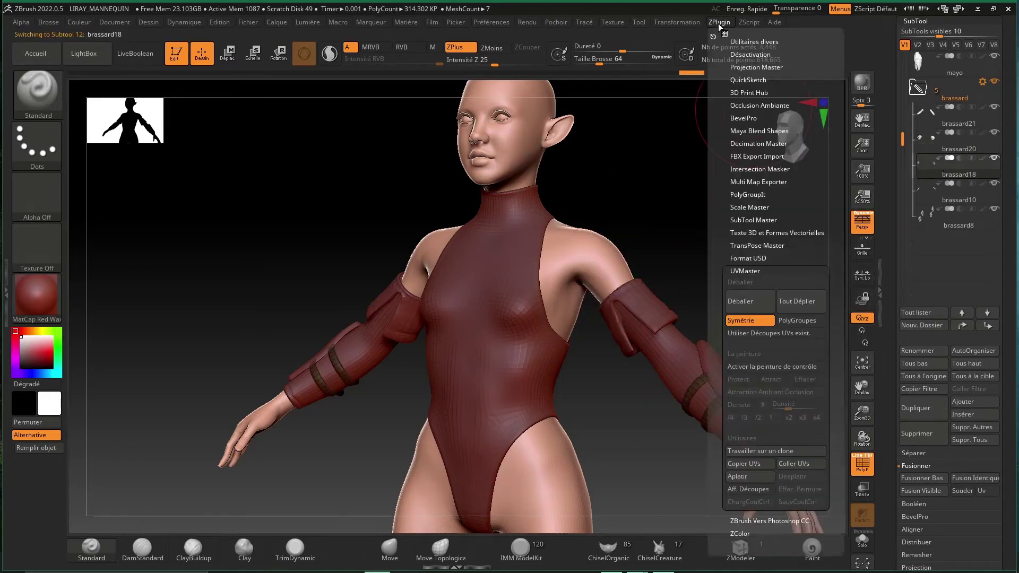
left_click(731, 300)
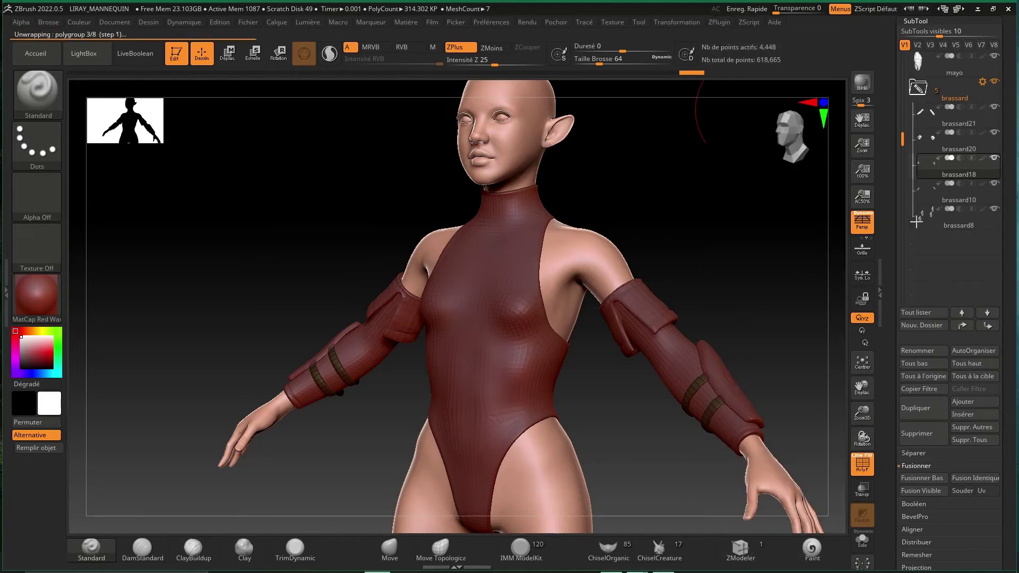
Unwrap UVs for brassard10 and brassard8, giving brassard8 8 islands.
left_click(928, 192)
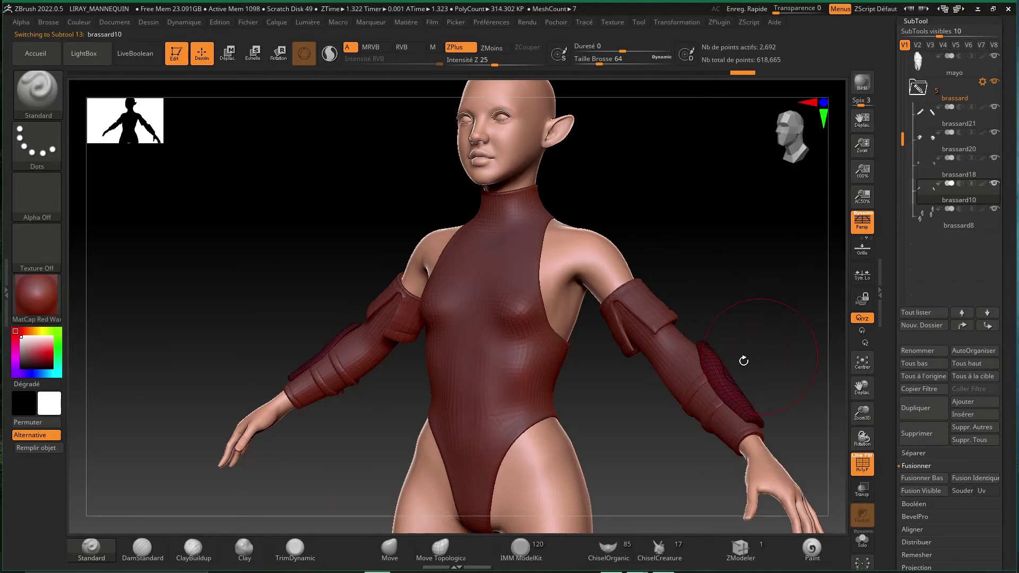
left_click(720, 23)
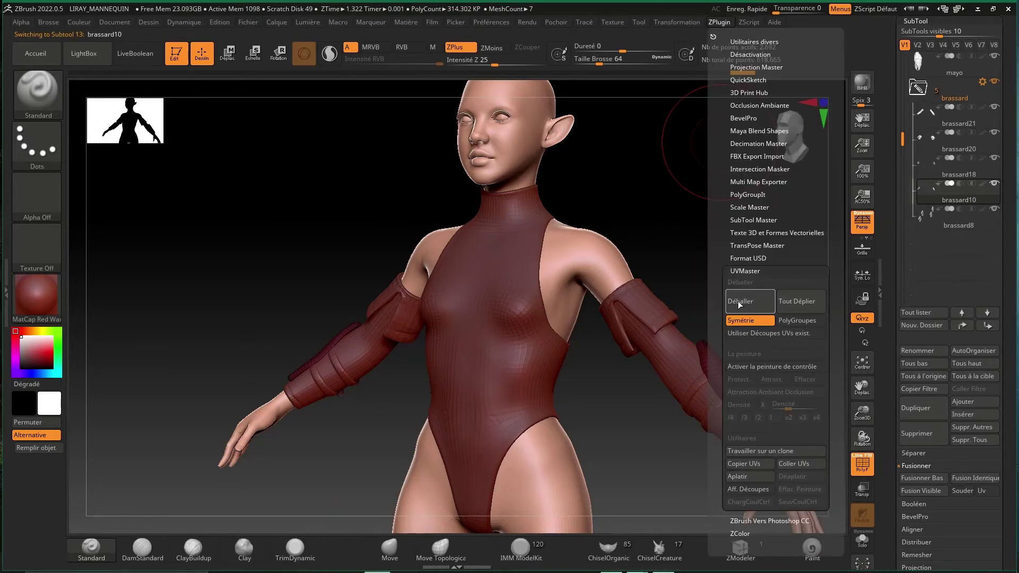
left_click(738, 301)
left_click(932, 225)
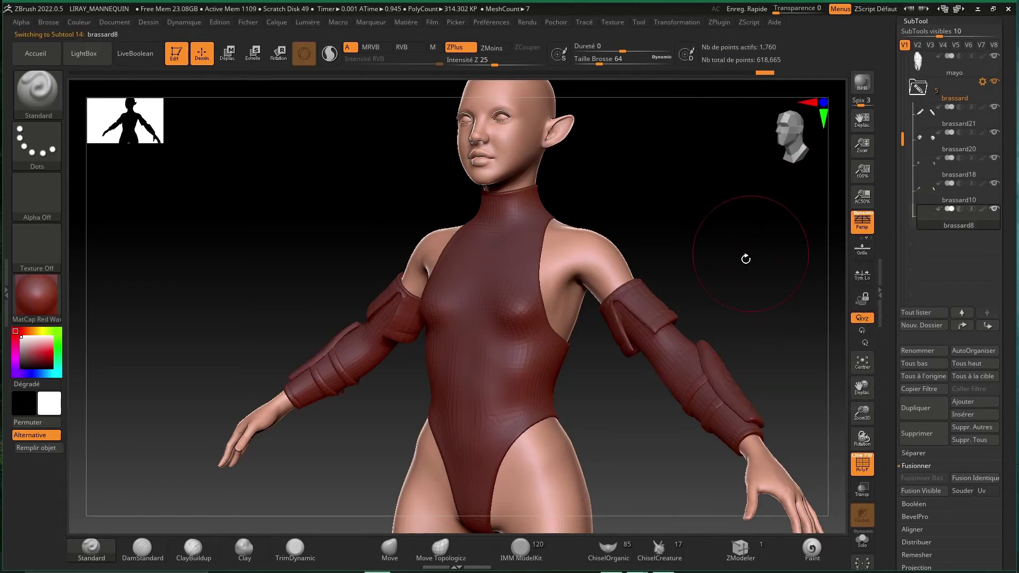
mouse_move(745, 259)
left_mouse_down()
mouse_move(722, 234)
mouse_move(738, 91)
left_mouse_up()
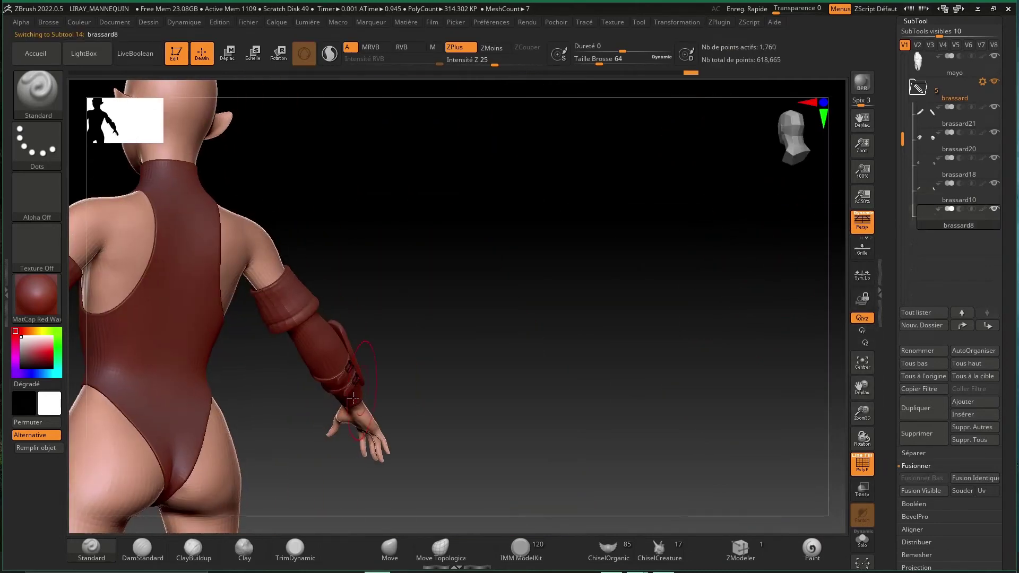
left_click(714, 22)
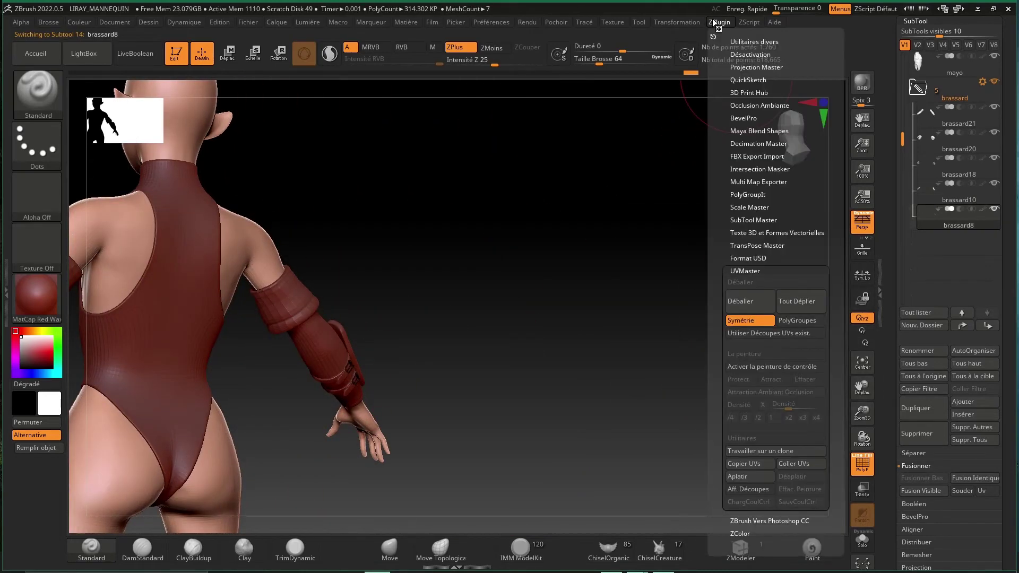
left_click(745, 299)
Check brassard20 and brassard8 from the side, then collapse the brassard folder.
left_click_drag(678, 277, 751, 249)
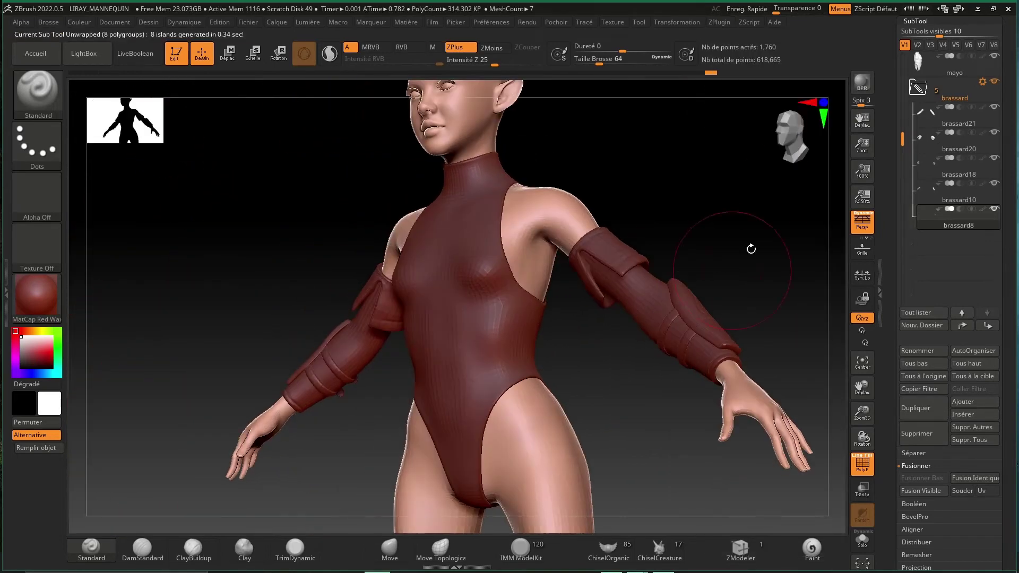
left_click(939, 148)
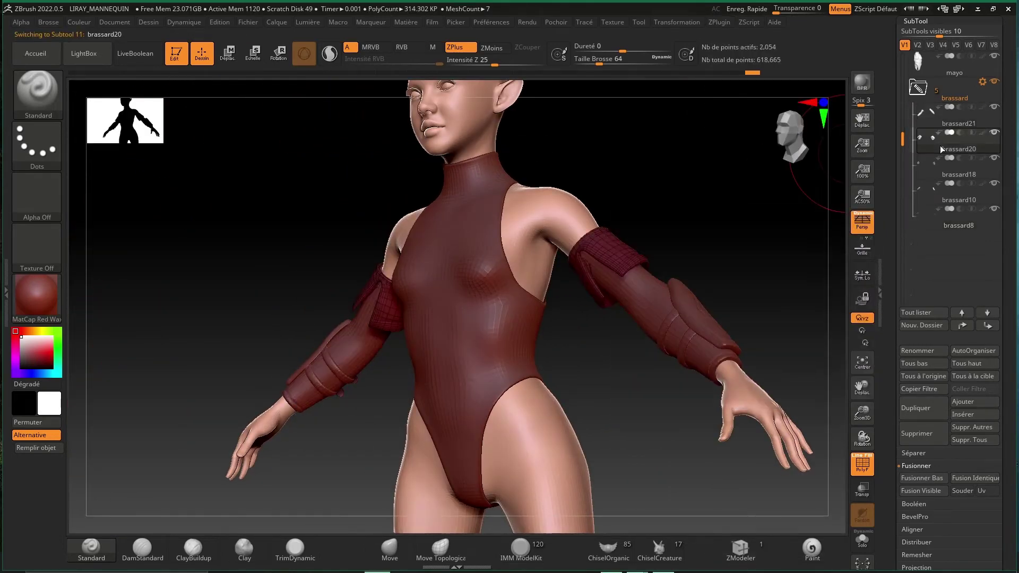
left_click(934, 217)
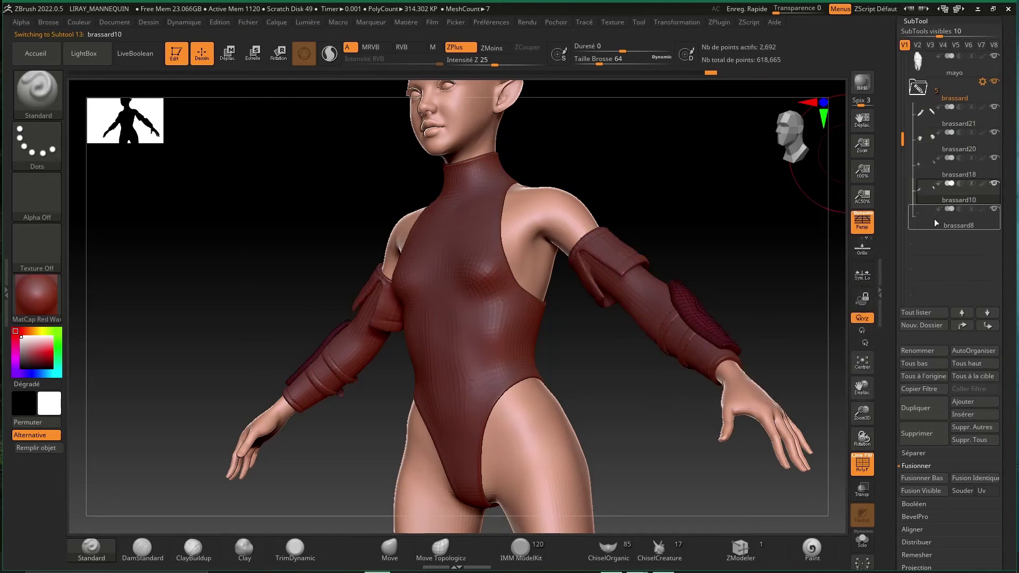
left_click_drag(721, 202, 725, 207)
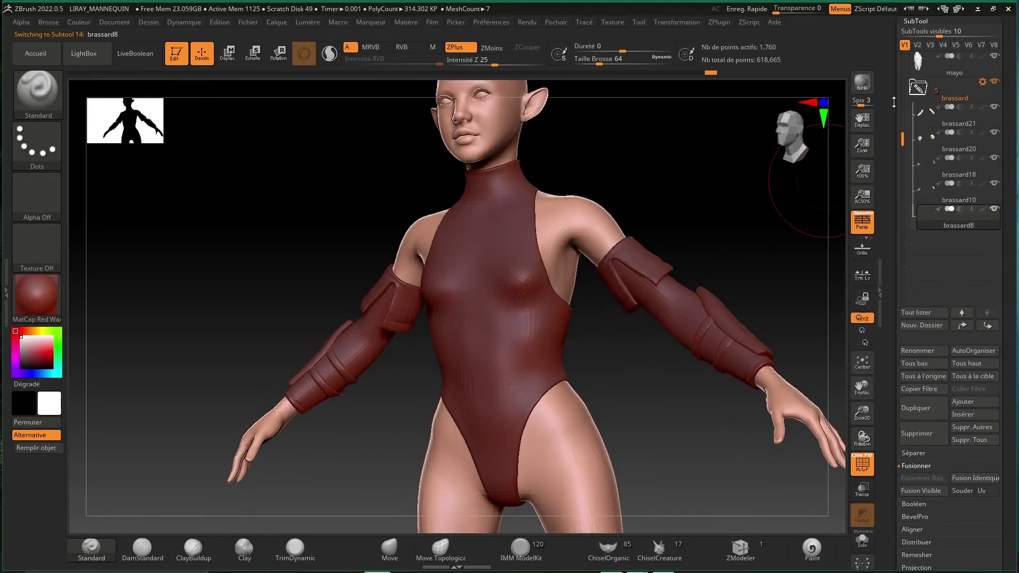
left_click(918, 96)
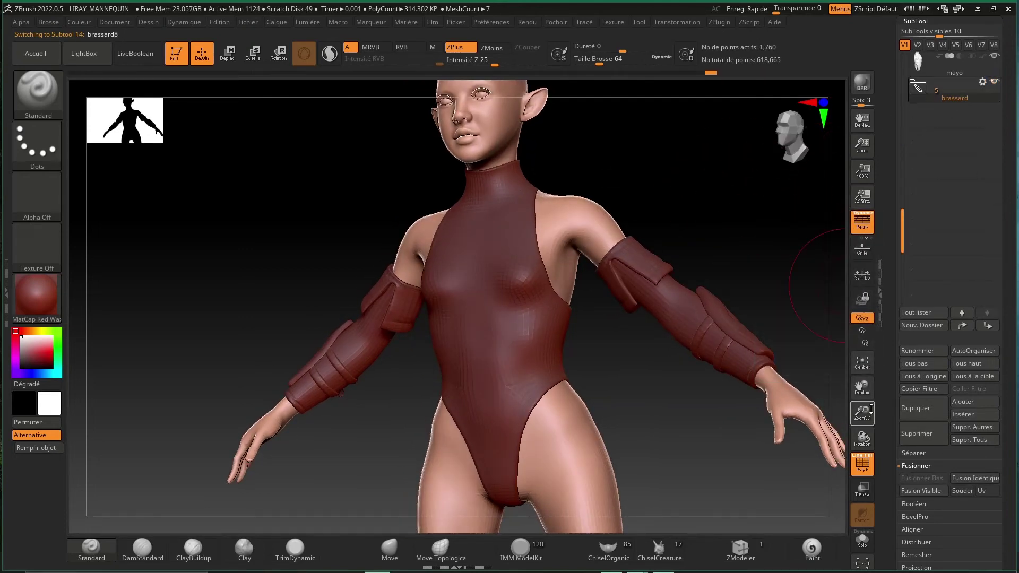
Hide the Liray_UE4 body and mayo torso so only the armbands are visible.
left_click_drag(863, 416, 863, 393)
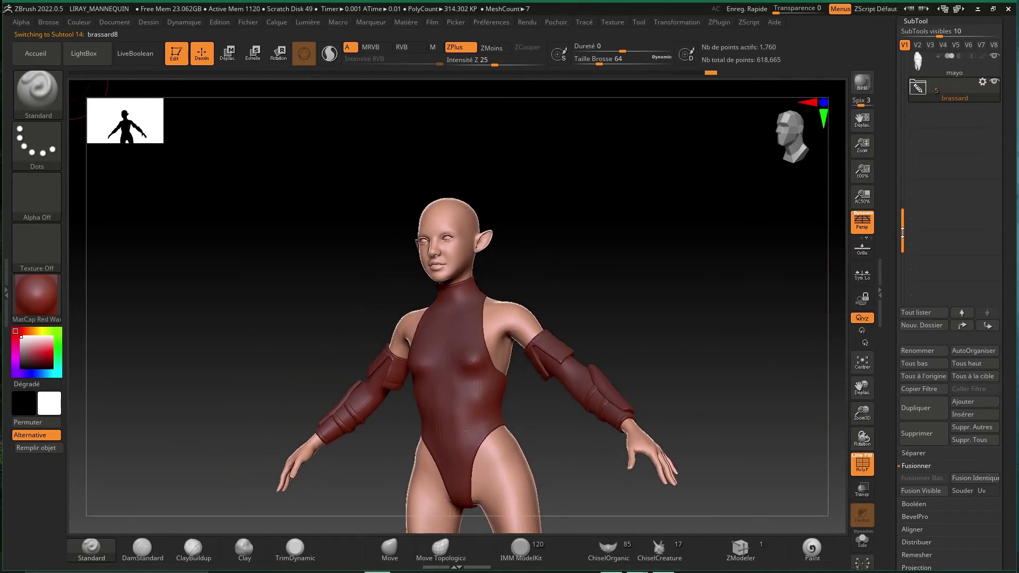
left_click_drag(891, 176, 903, 58)
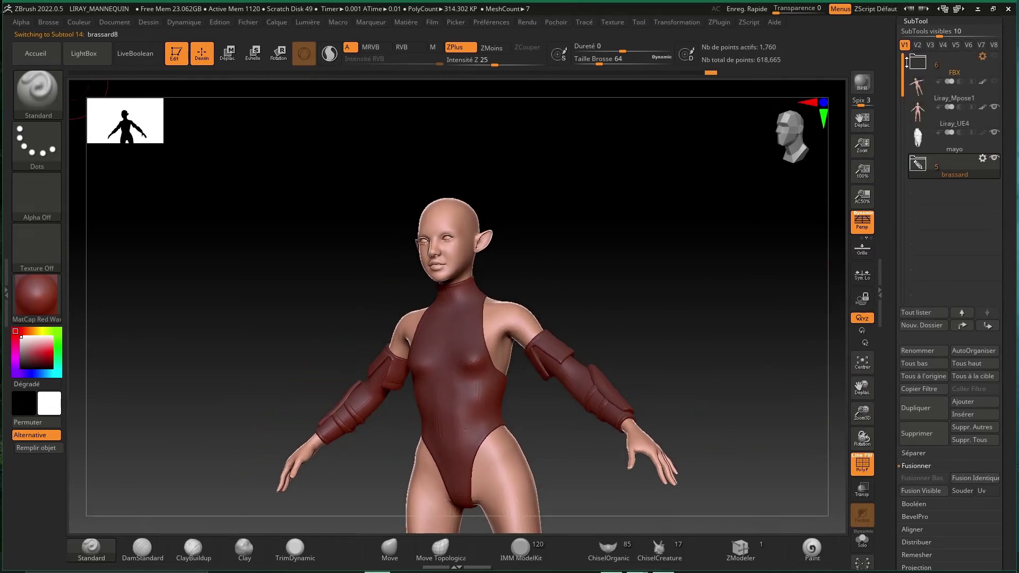
left_click(994, 107)
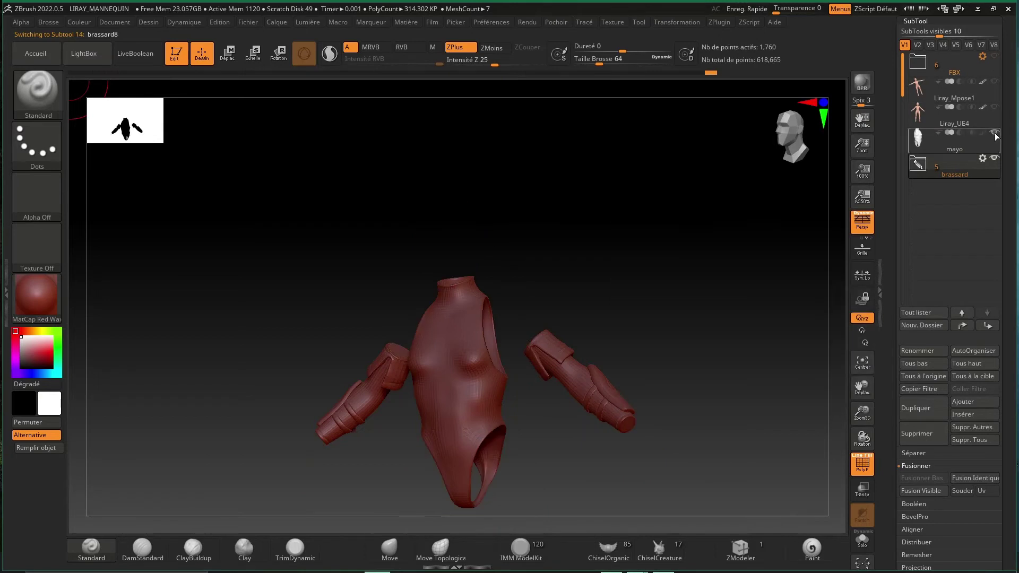
left_click(995, 132)
left_click_drag(728, 212, 712, 257, "shift")
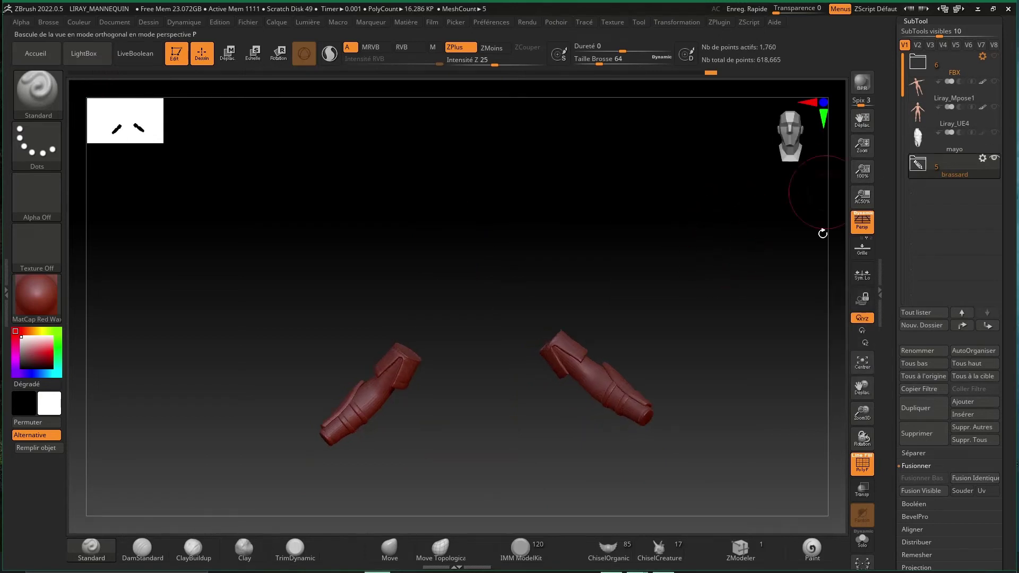
left_click_drag(824, 229, 733, 271)
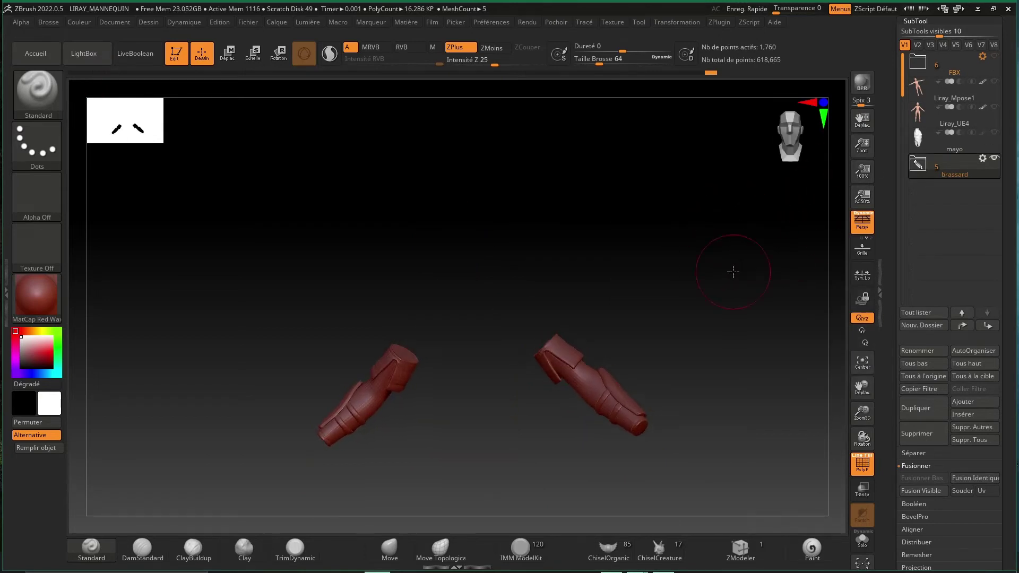
Export all visible subtools through FBX Export Import as 'brassard 2022'.
left_click(715, 22)
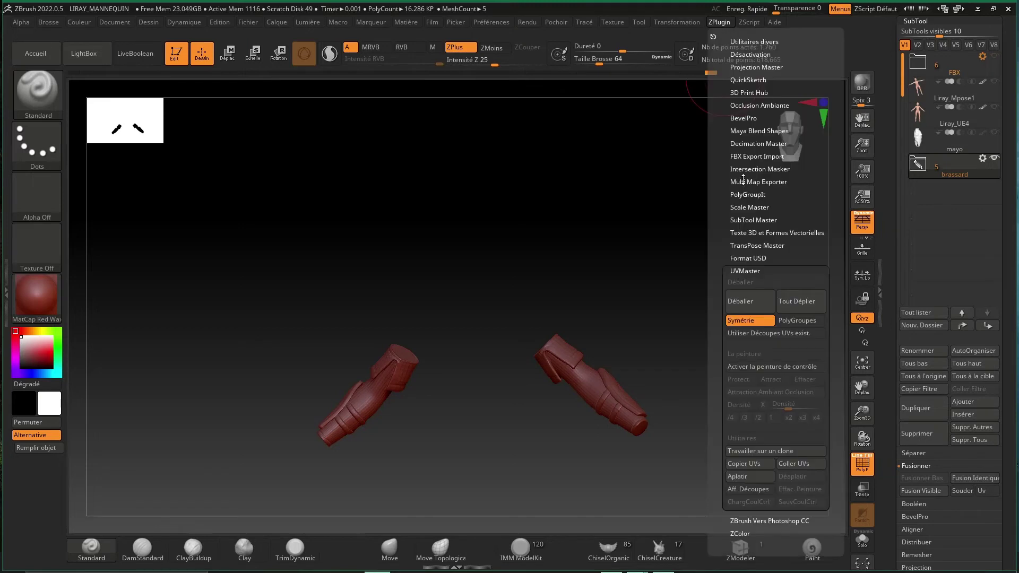
left_click(742, 156)
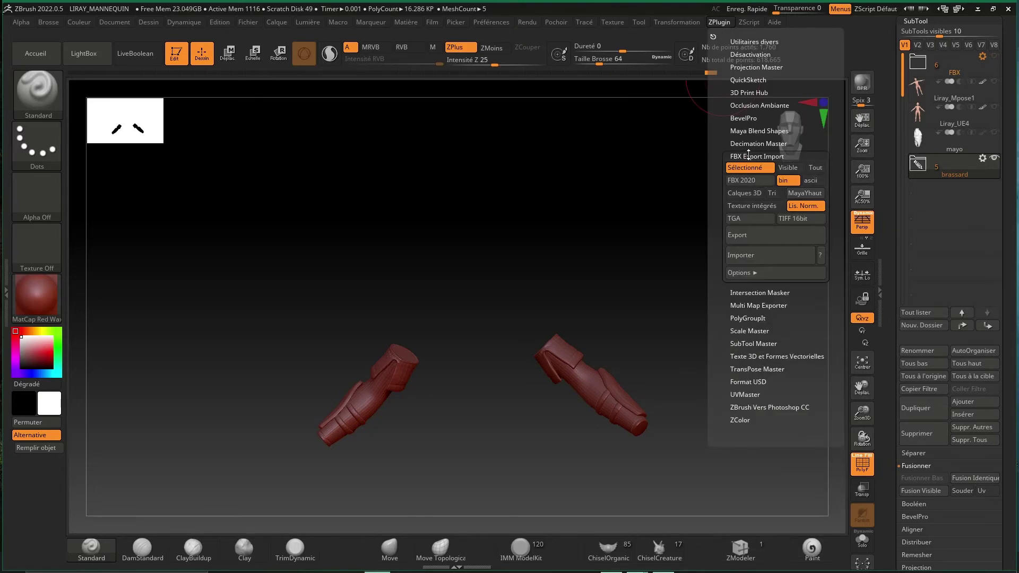
left_click(789, 168)
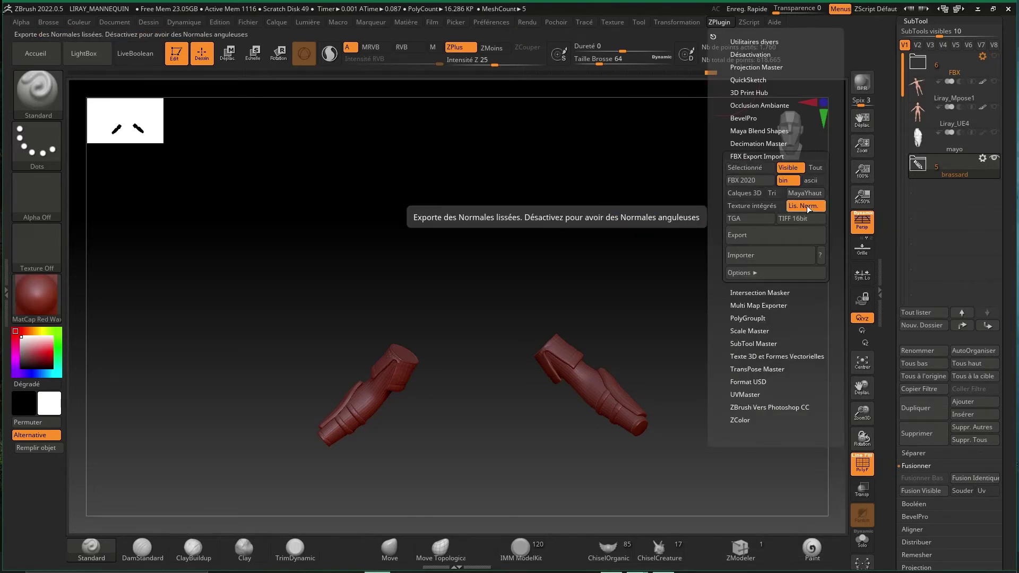
left_click(741, 238)
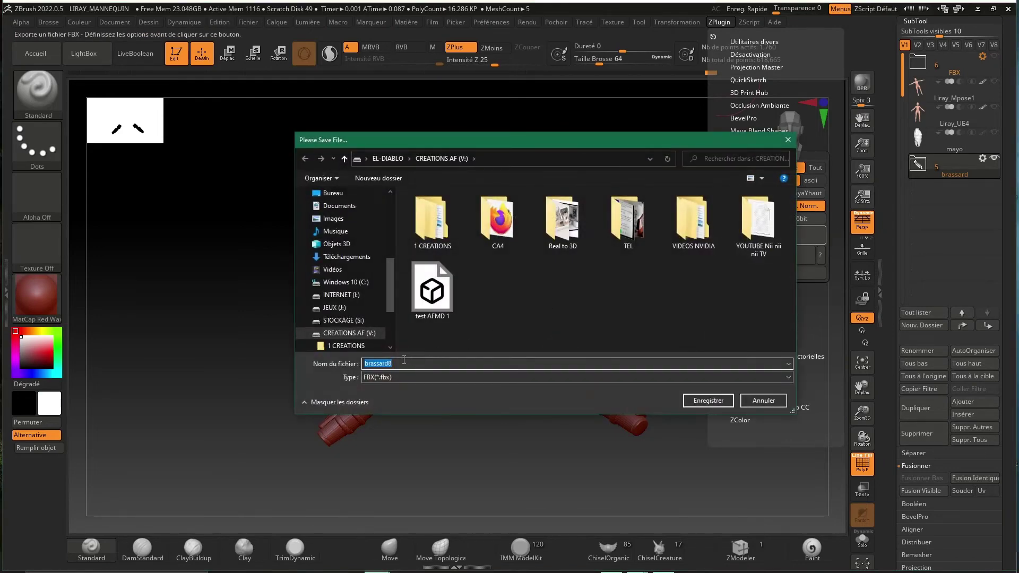
key("BackSpace")
left_click(705, 407)
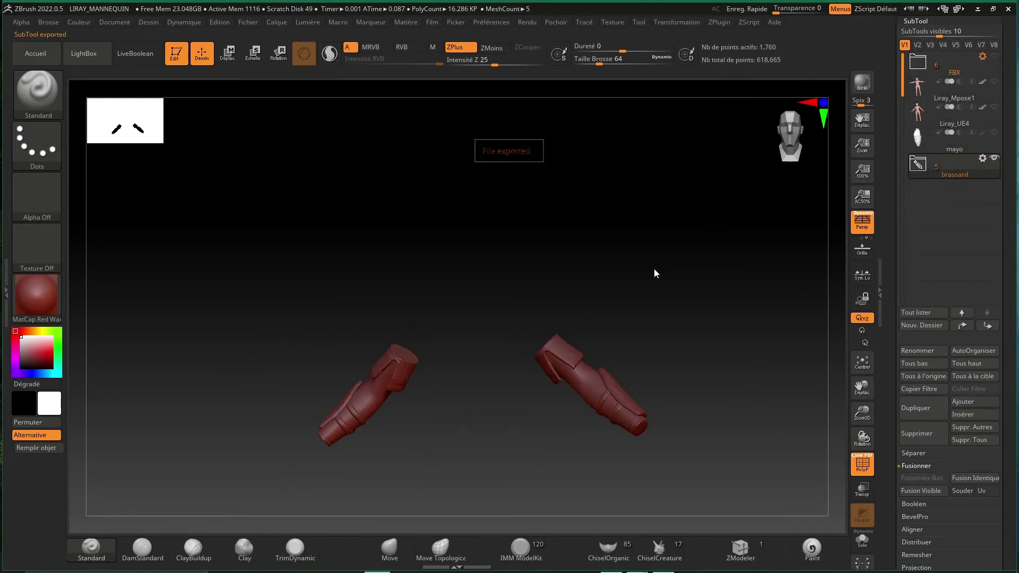
Minimize ZBrush, open the CREATIONS AF (V:) drive in Explorer, and launch Substance Painter.
left_click(977, 9)
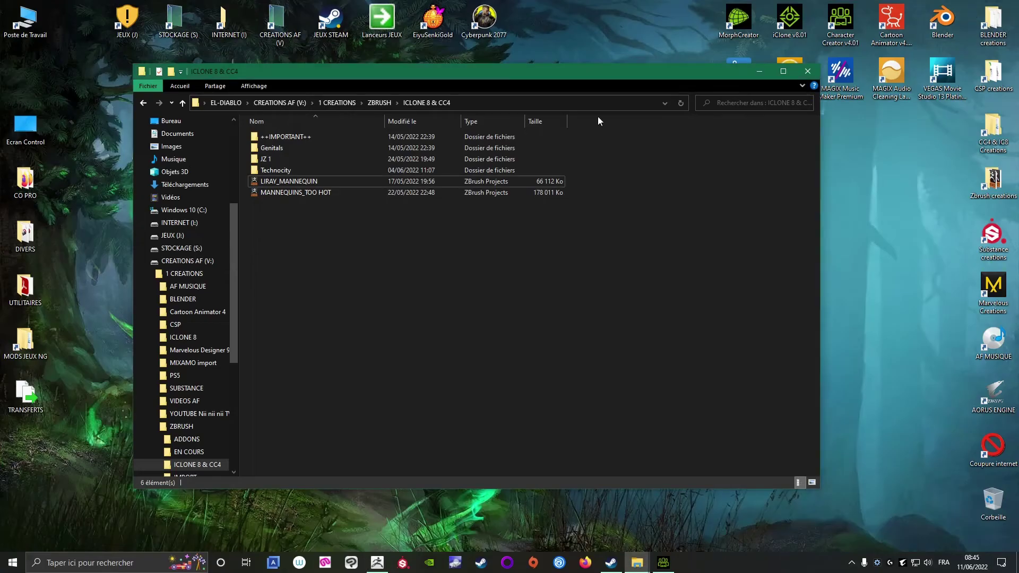
left_click(808, 71)
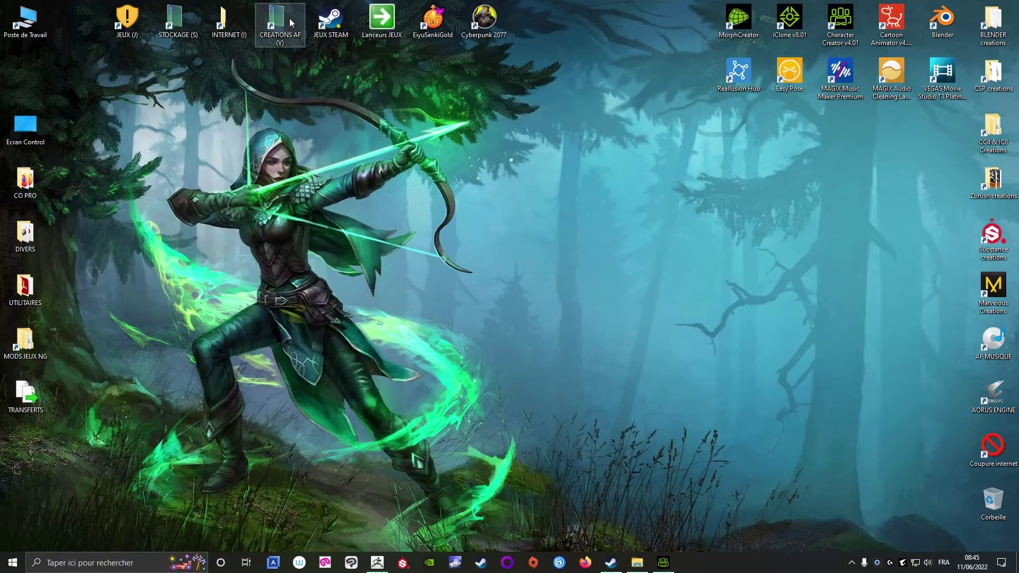
double_click(289, 21)
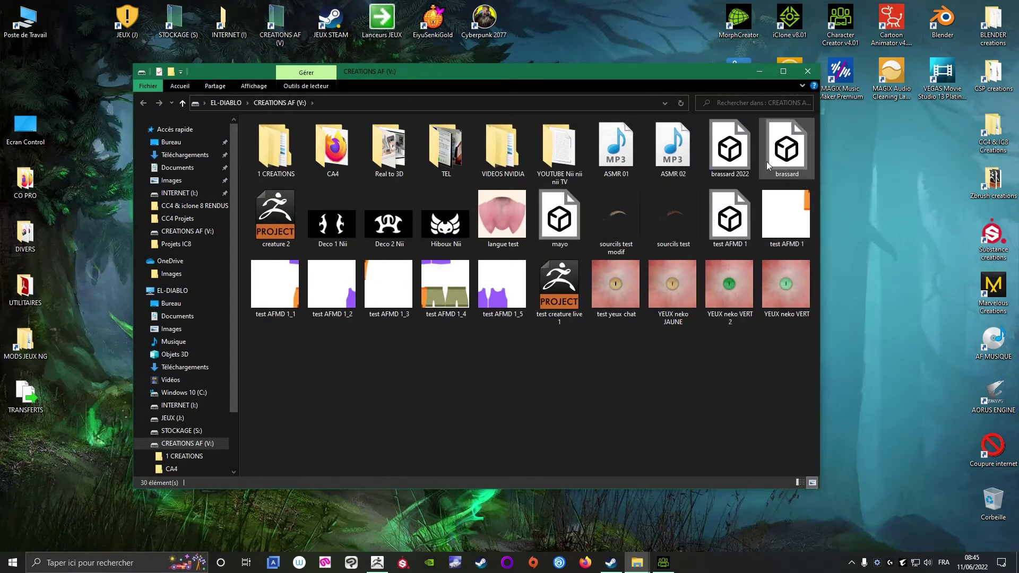
left_click_drag(683, 74, 654, 103)
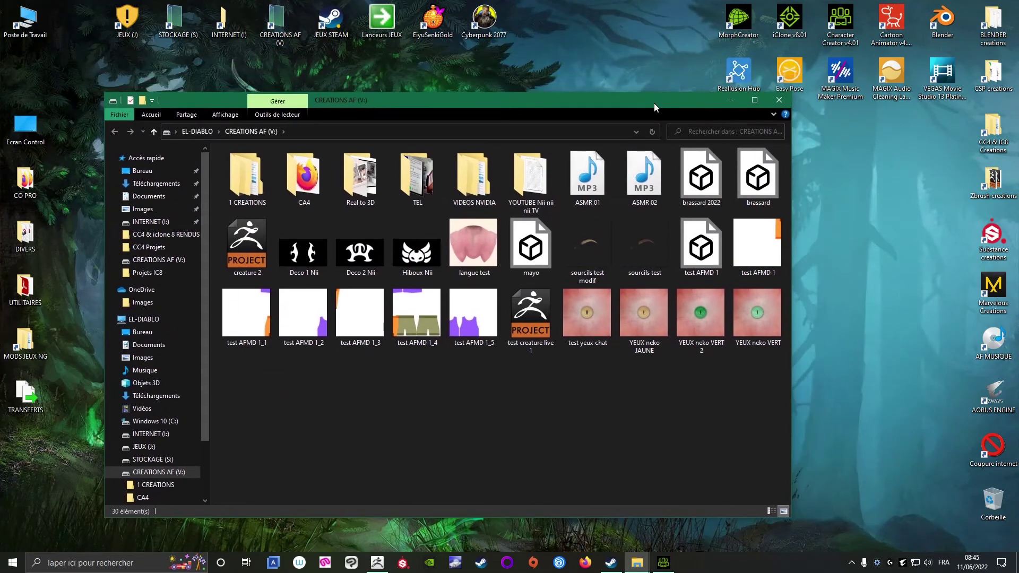
left_click(403, 562)
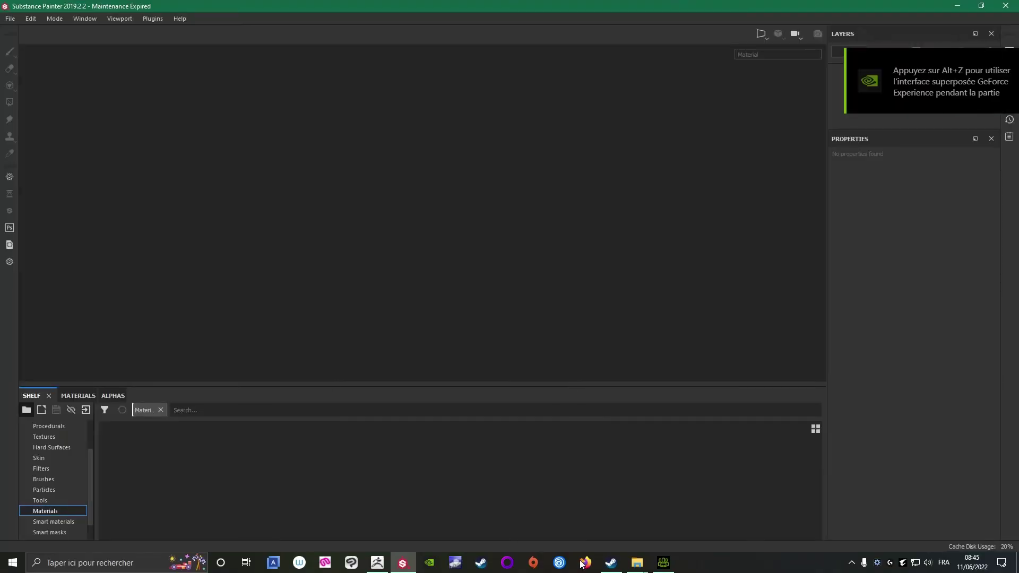
Create a new Painter project from brassard 2022.fbx and show its texture set list.
left_click(10, 19)
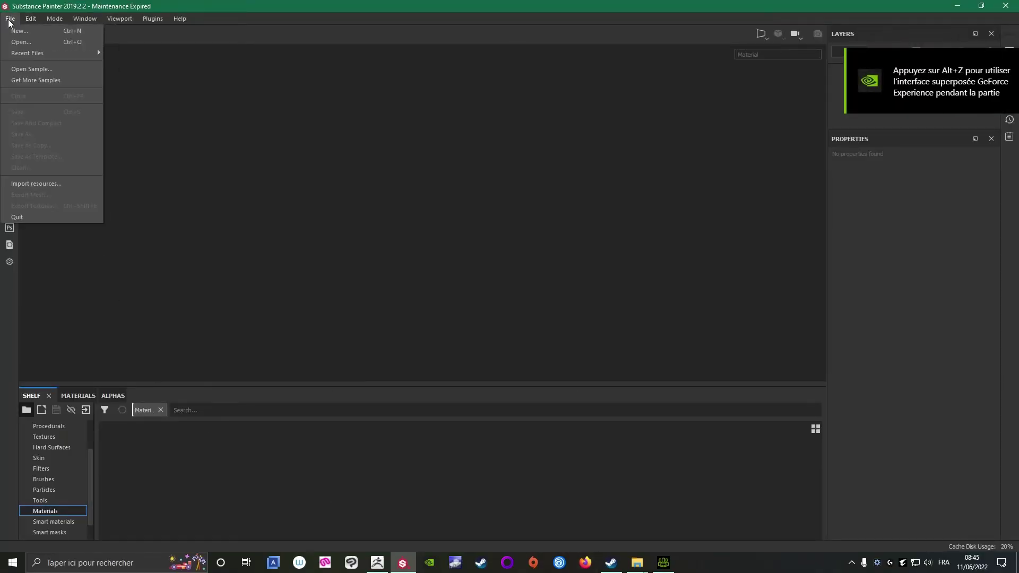
left_click(15, 31)
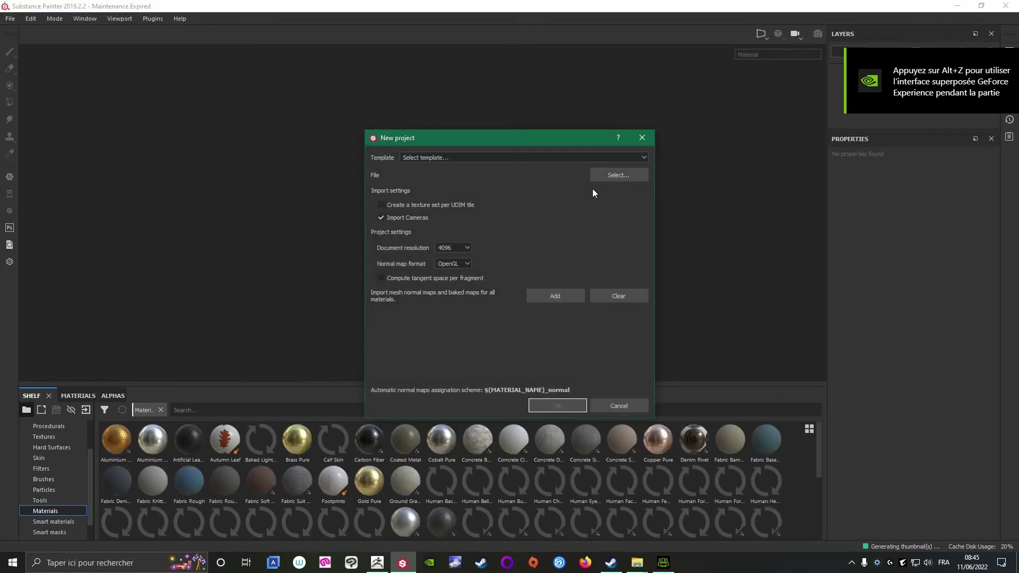
left_click(619, 173)
left_click(546, 313)
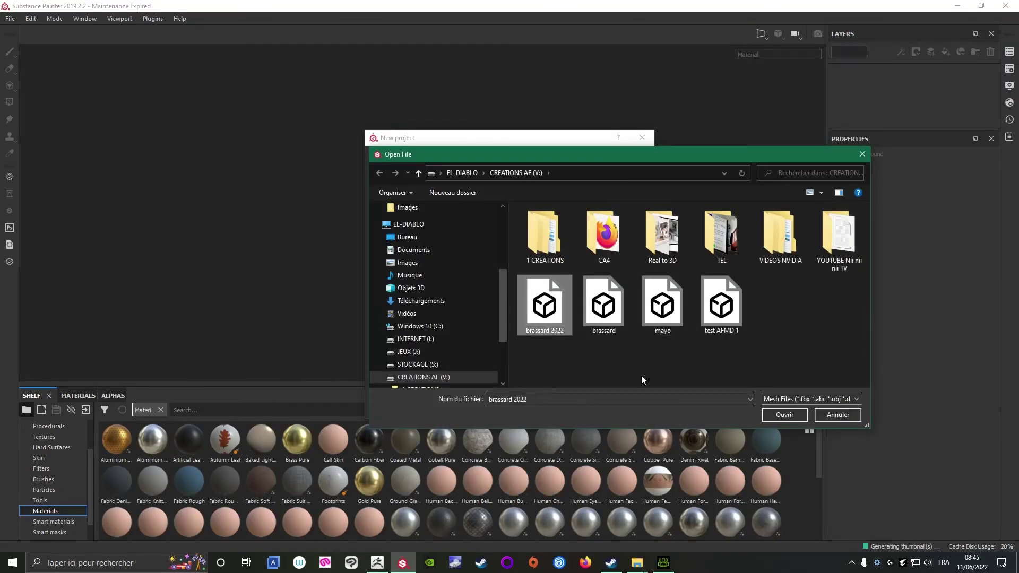
left_click(780, 415)
left_click(560, 407)
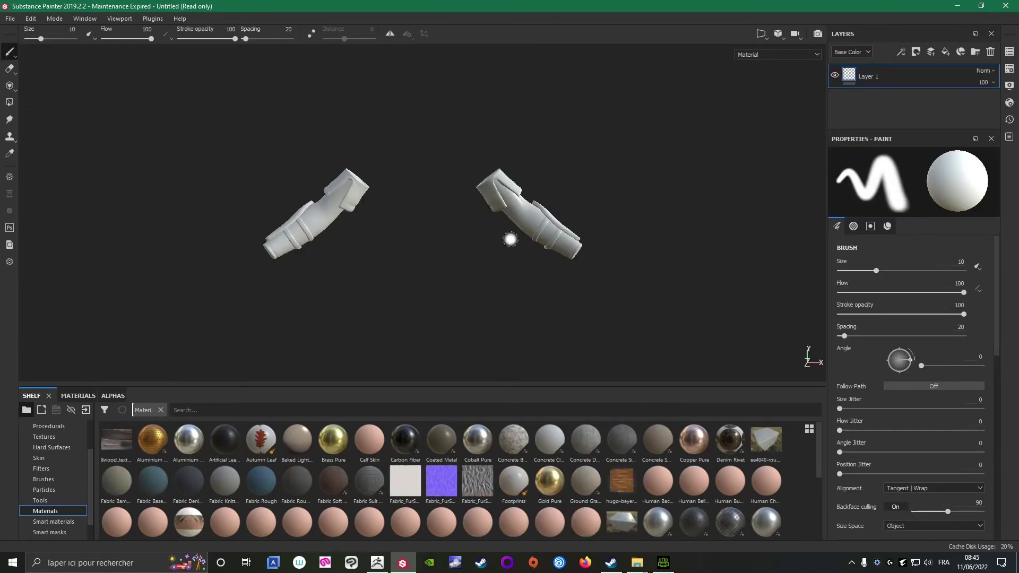
mouse_move(545, 236)
left_mouse_down("alt")
mouse_move(416, 282)
mouse_move(478, 245)
mouse_move(492, 267)
mouse_move(368, 220)
left_mouse_up("alt")
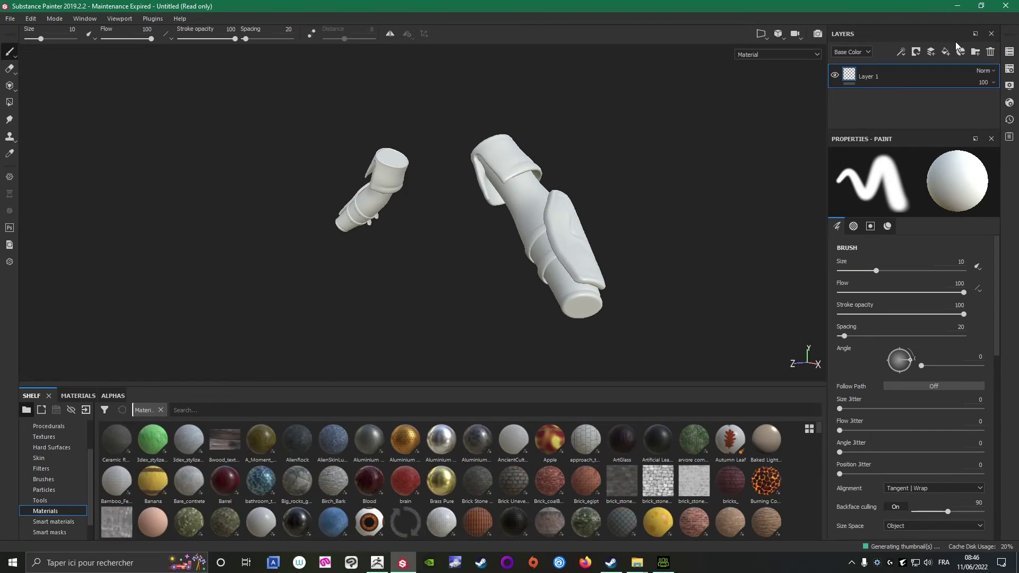
left_click(1008, 52)
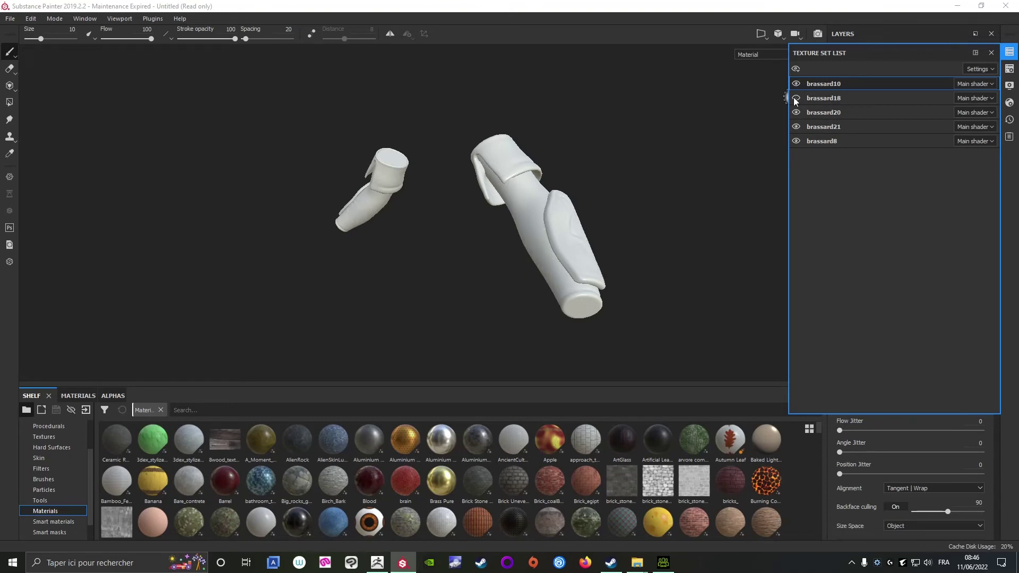
Toggle brassard20's visibility, orbit and zoom around the armbands, then close Substance Painter.
left_click(796, 112)
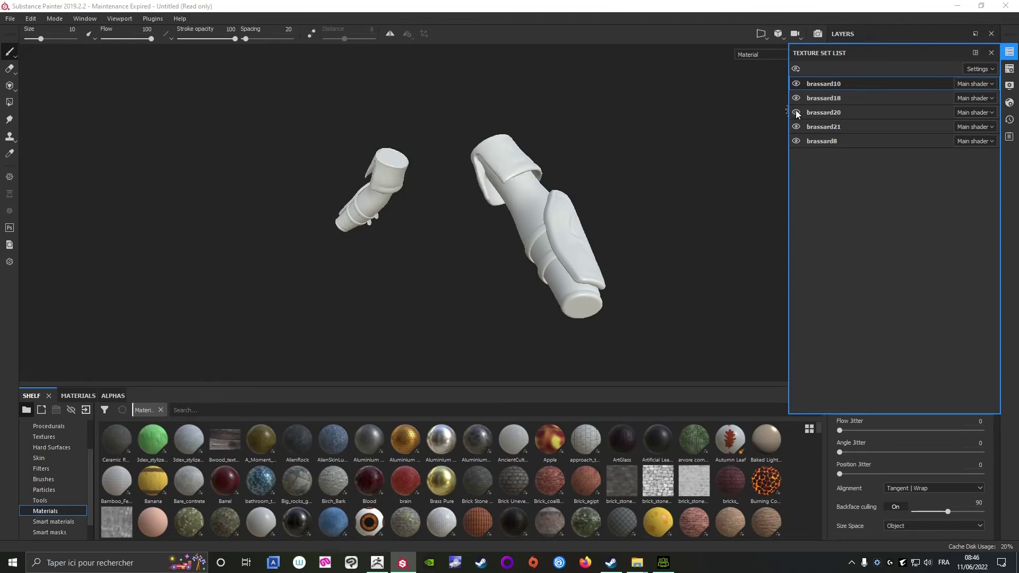
left_click(841, 114)
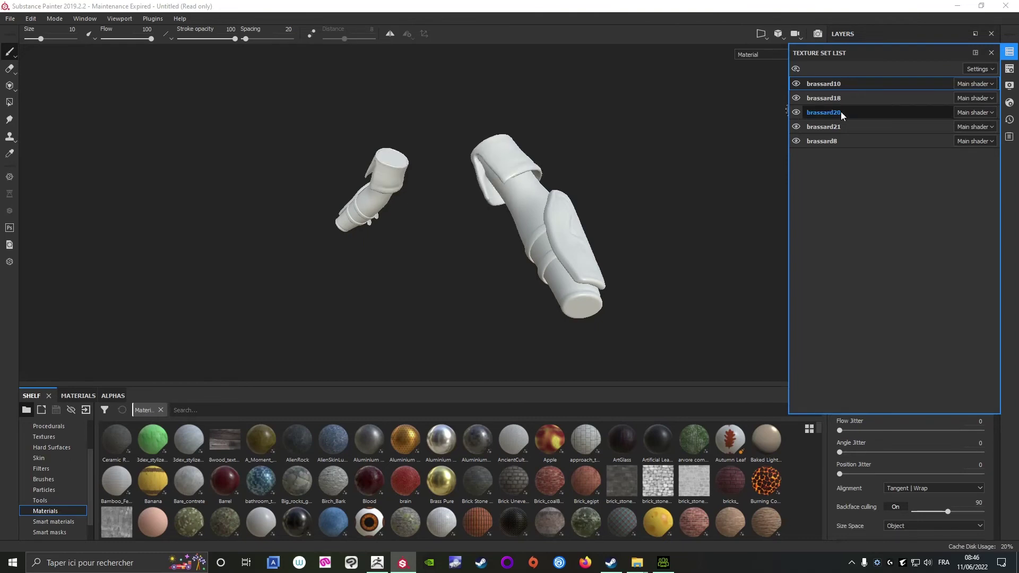
left_click(1009, 52)
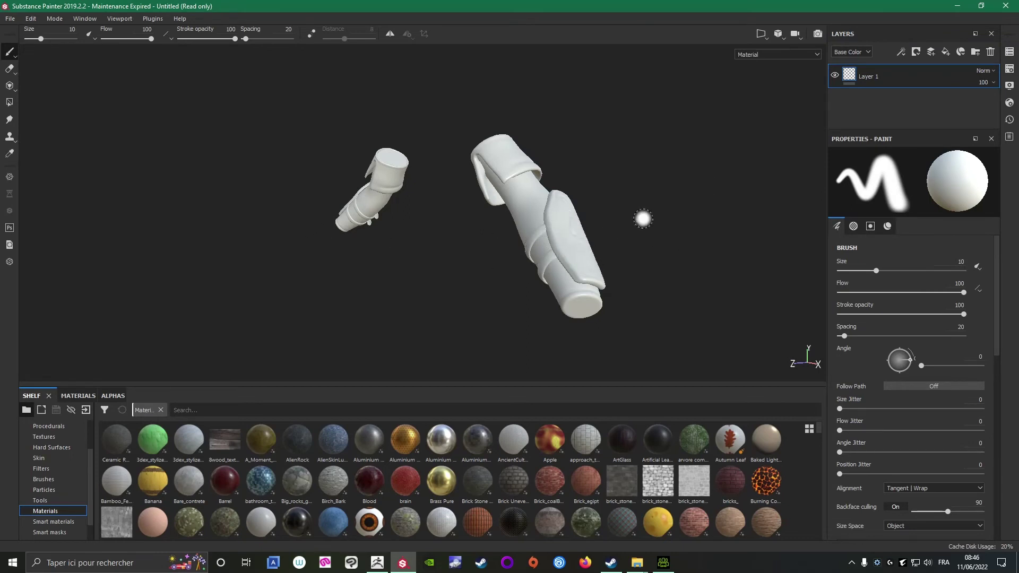
mouse_move(644, 219)
left_mouse_down("alt")
mouse_move(349, 209)
mouse_move(558, 287)
mouse_move(583, 226)
left_mouse_up("alt")
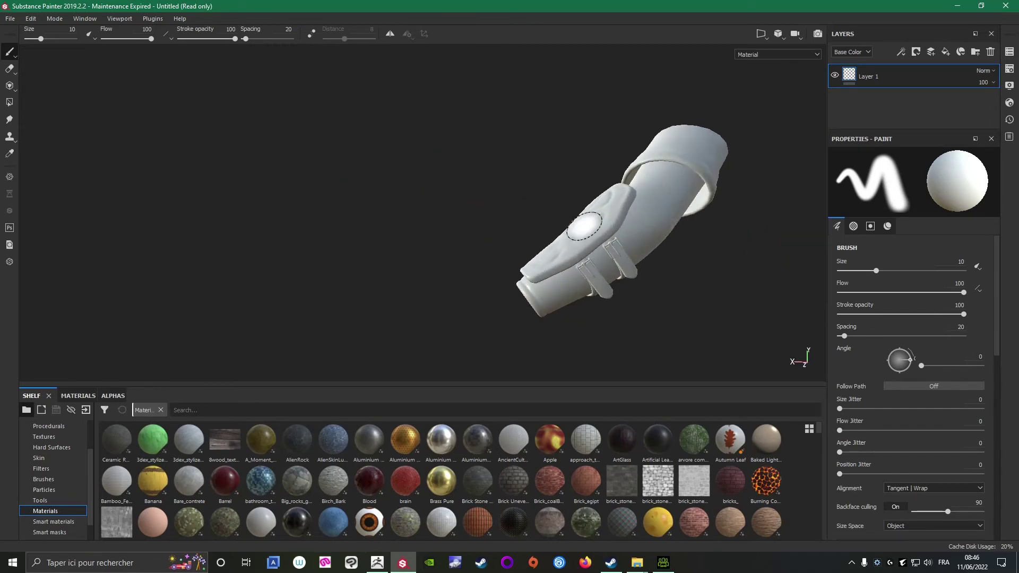
left_click_drag(530, 96, 497, 182, "alt")
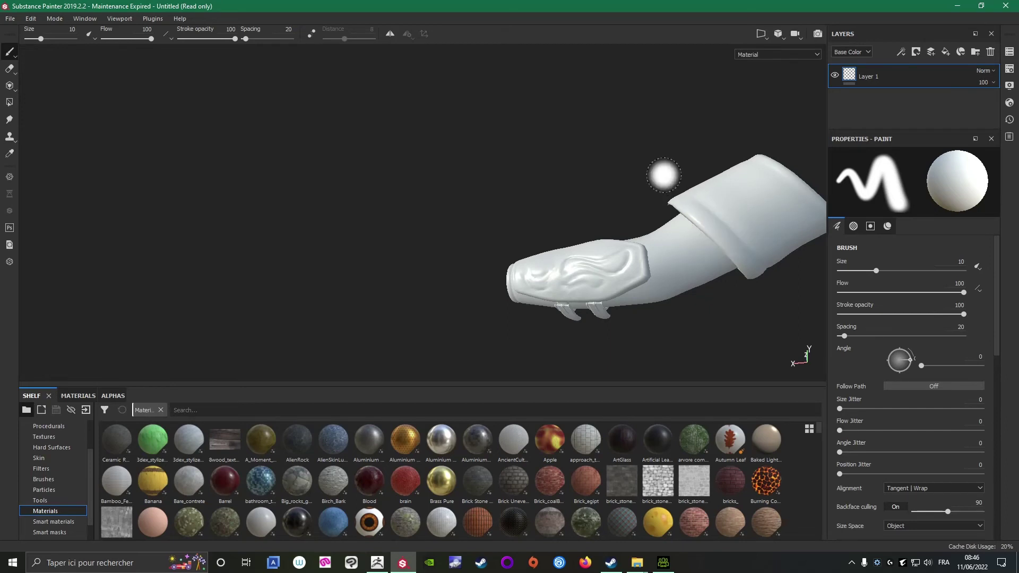
mouse_move(596, 186)
left_mouse_down("alt")
mouse_move(512, 218)
mouse_move(586, 162)
mouse_move(537, 227)
mouse_move(558, 219)
left_mouse_up("alt")
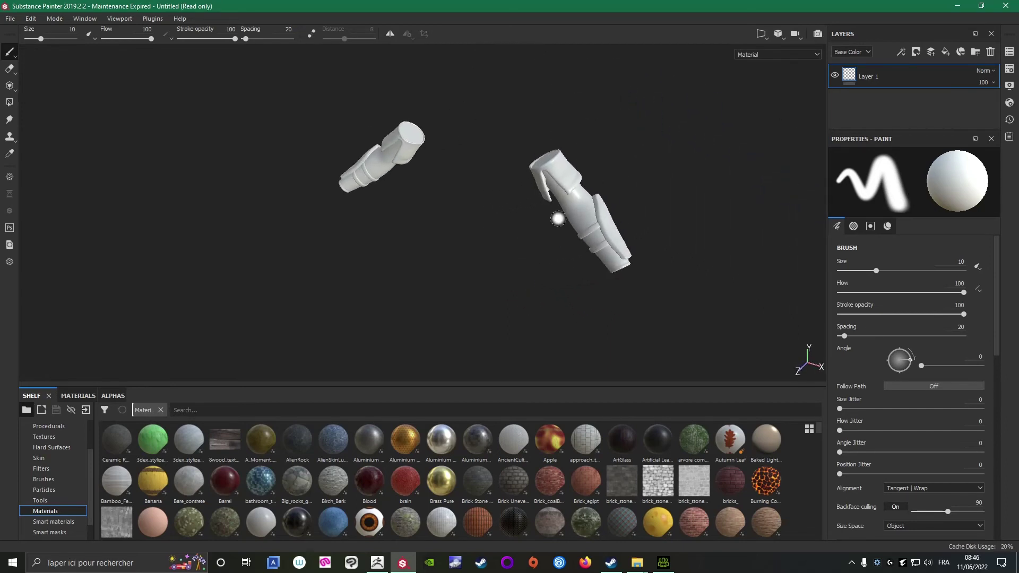
left_click(1006, 7)
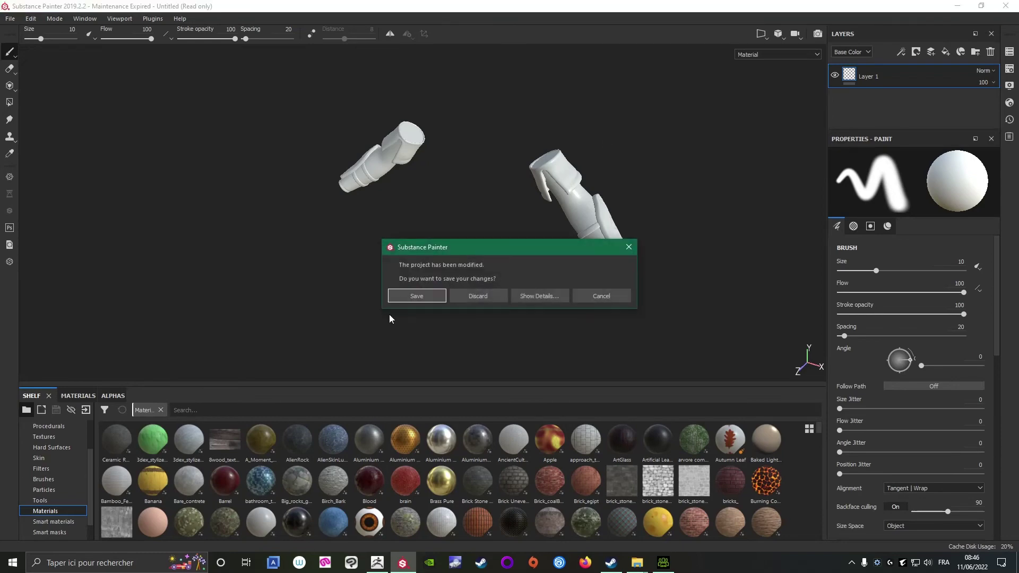
Discard the Painter changes and delete both arm bracers from the Character Creator 4 character.
left_click(463, 296)
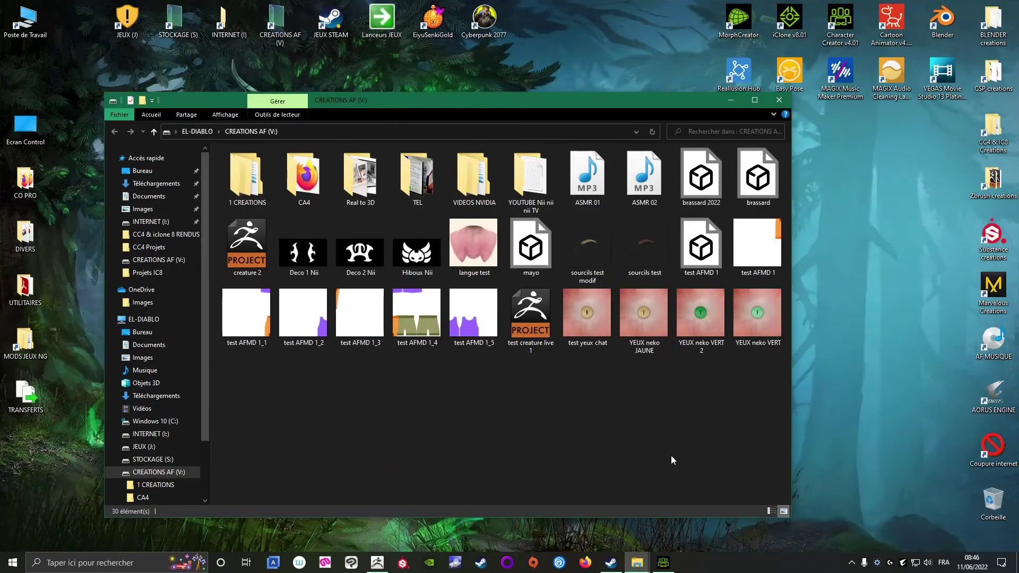
left_click(661, 562)
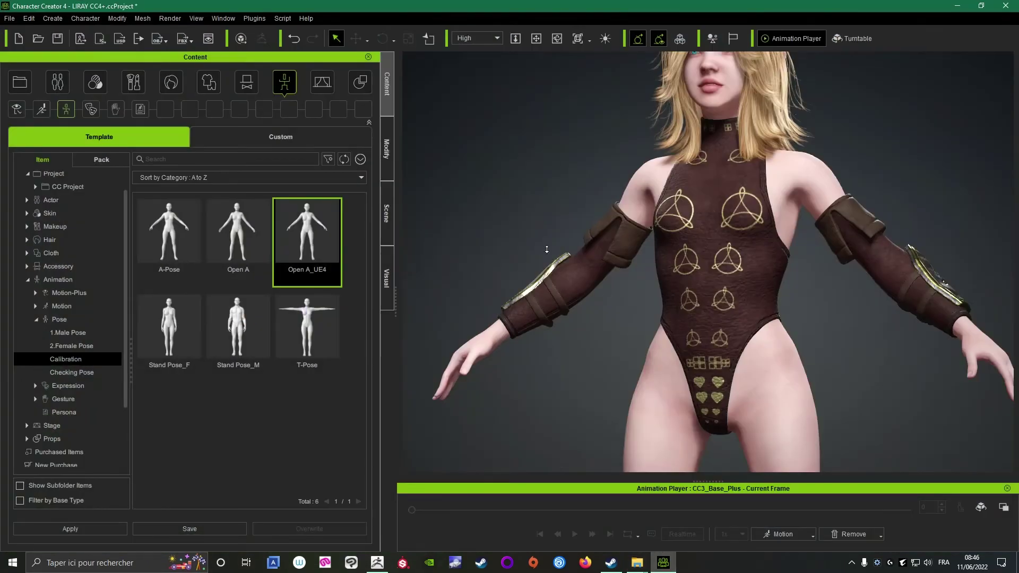
scroll(547, 250, "down", 5)
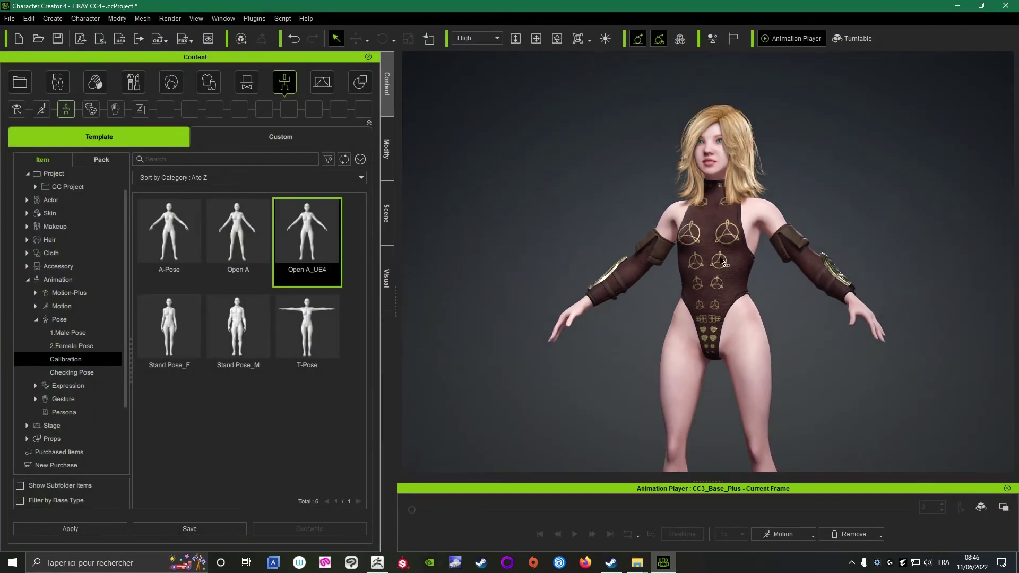
left_click(807, 258)
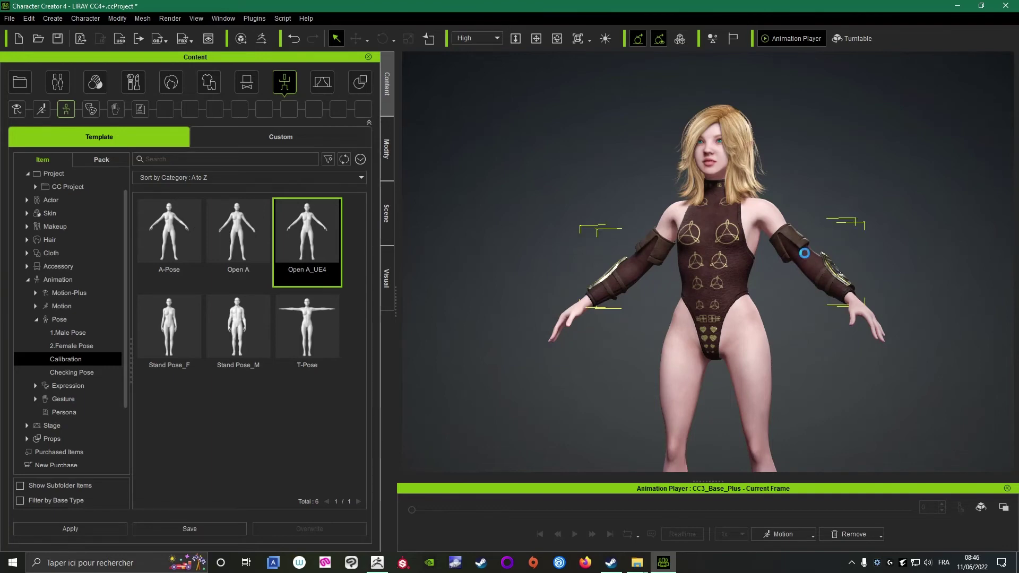
key("Delete")
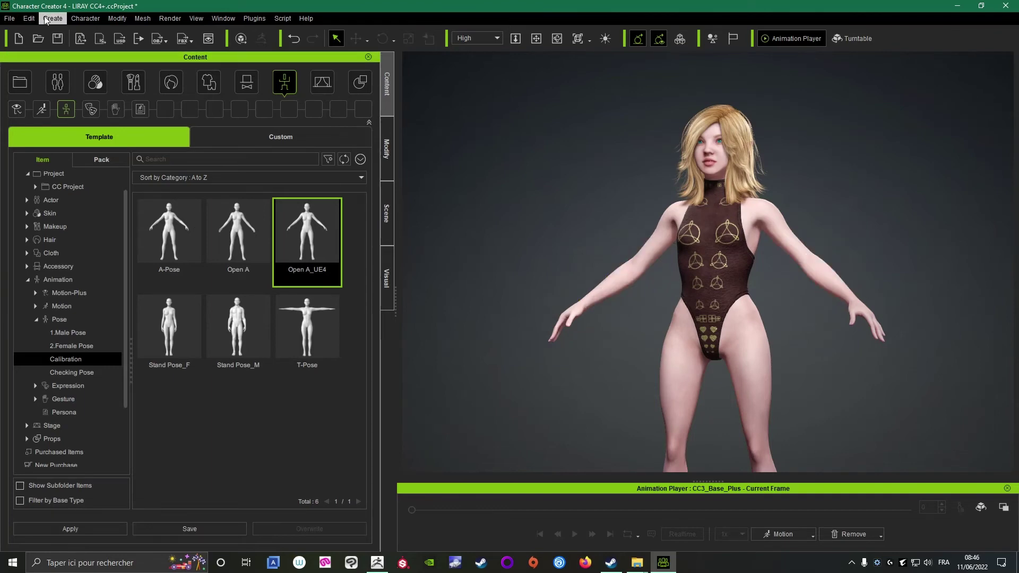
left_click(53, 18)
Import brassard 2022 as an accessory, merging its multiple meshes into one.
left_click(86, 133)
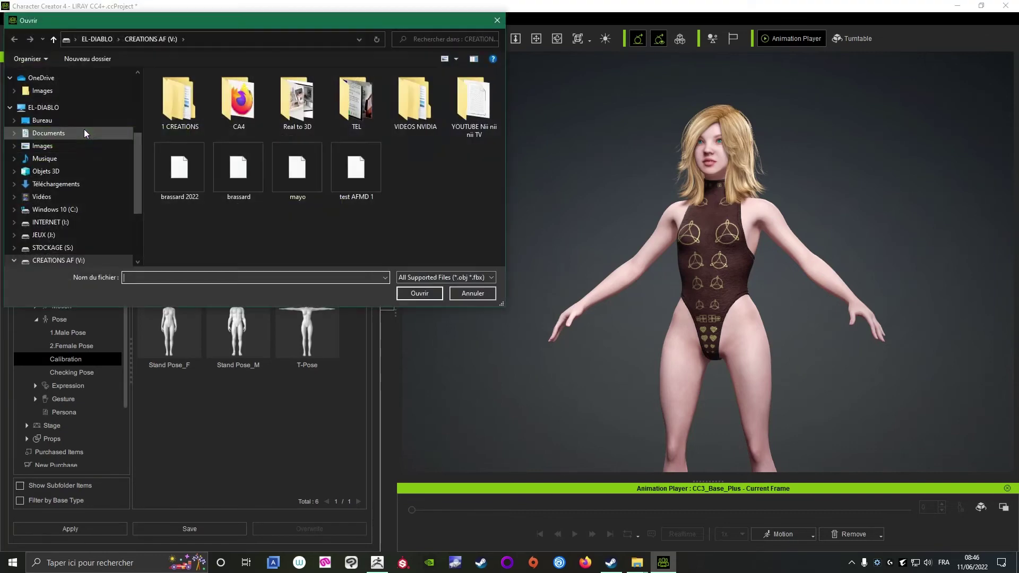
left_click(180, 169)
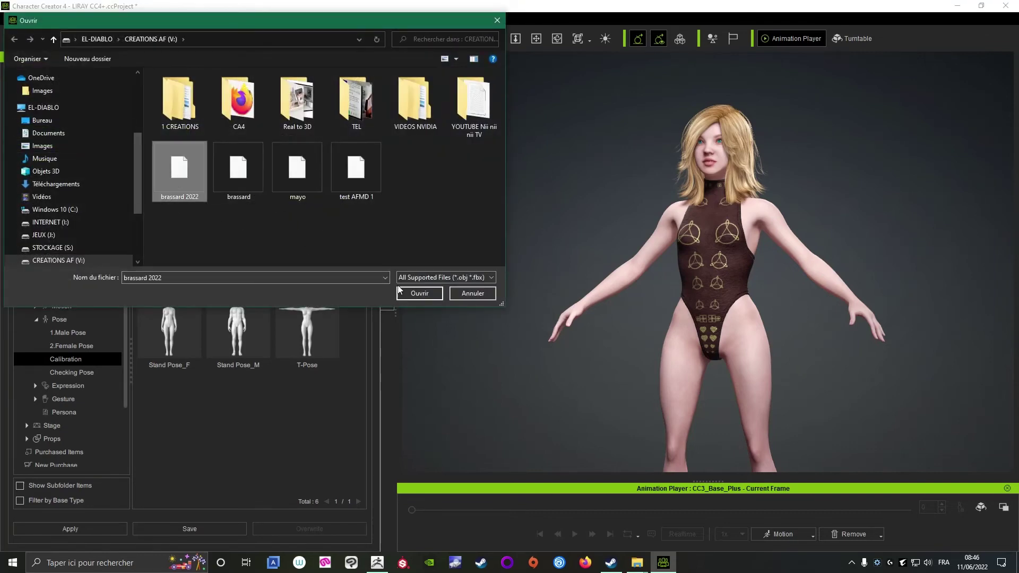
left_click(424, 296)
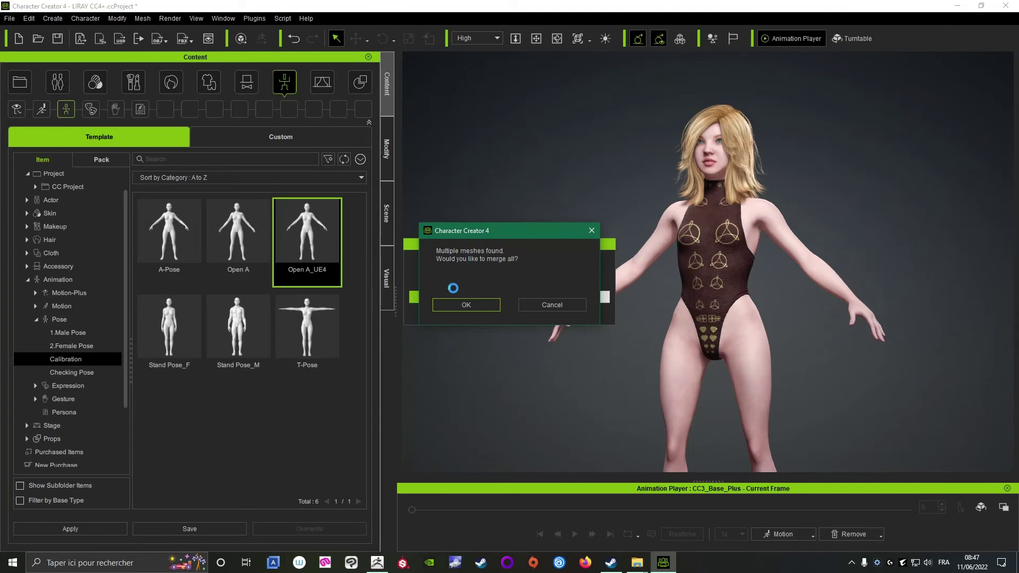
left_click(461, 304)
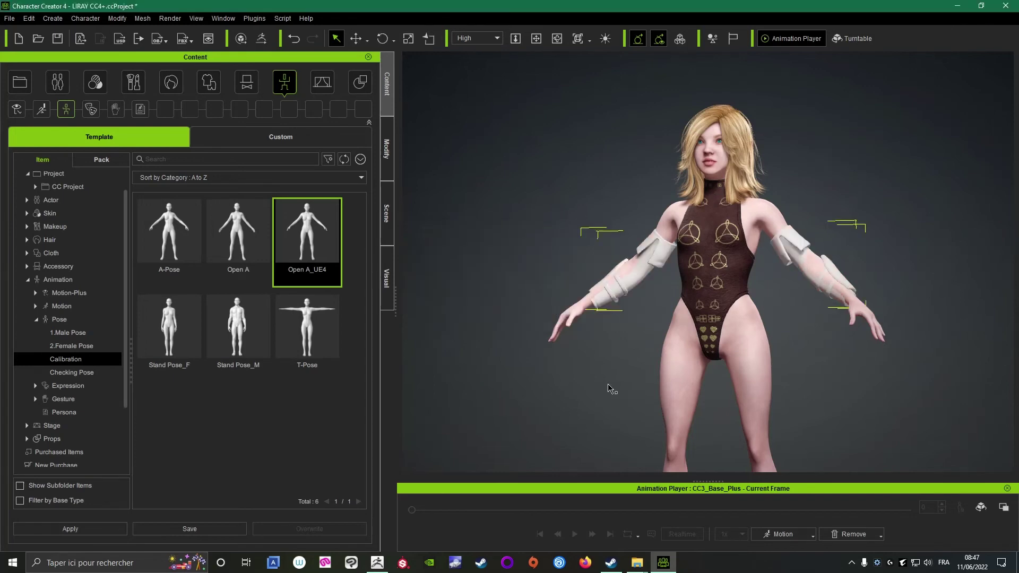
Show the brassard's Modify settings and switch to the Move tool.
right_click_drag(812, 280, 663, 282)
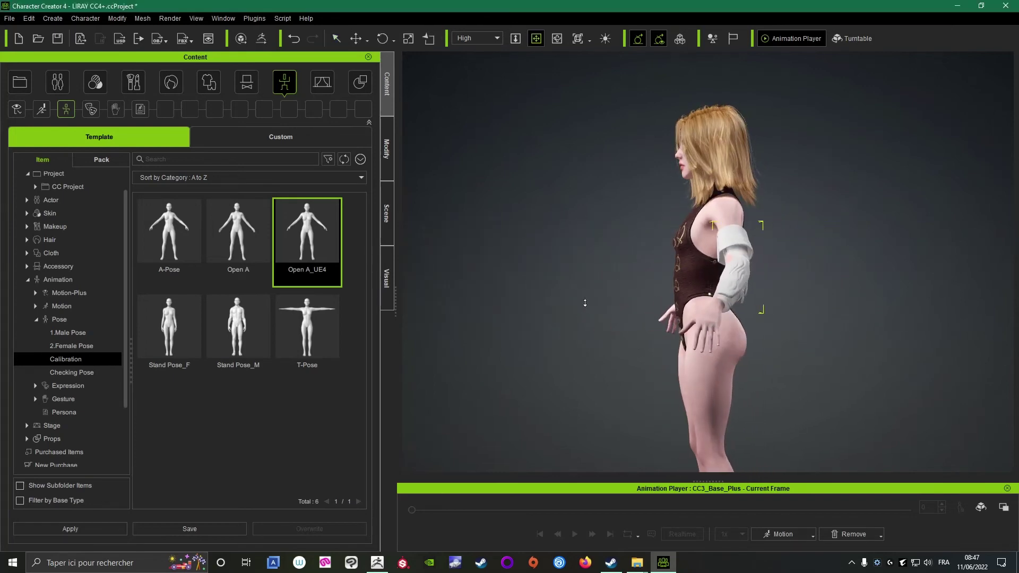
scroll(664, 281, "up", 3)
left_click(387, 154)
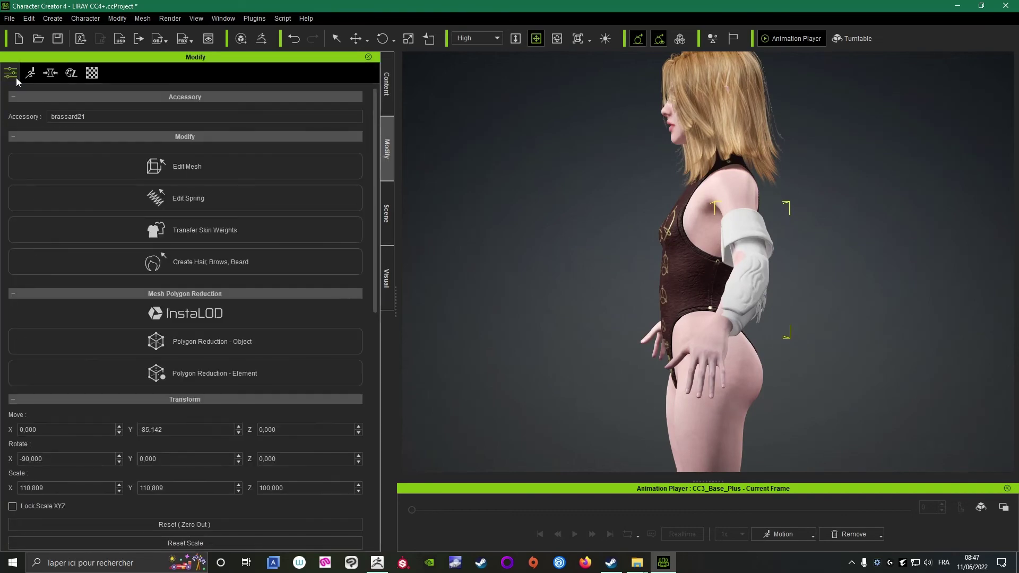
scroll(249, 420, "down", 2)
scroll(208, 466, "down", 8)
scroll(208, 466, "down", 1)
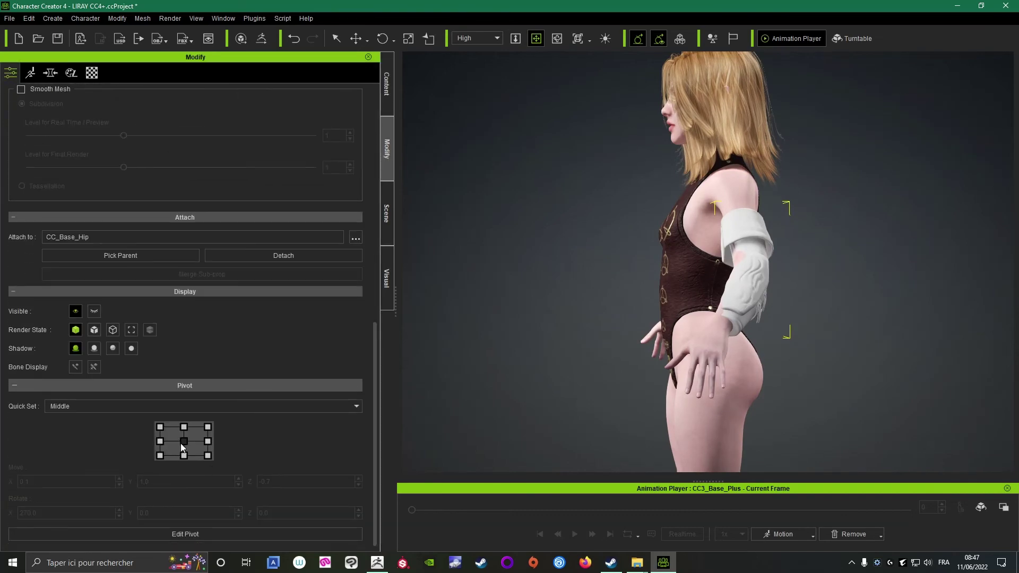
key("w")
scroll(779, 266, "up", 2)
scroll(779, 266, "up", 2)
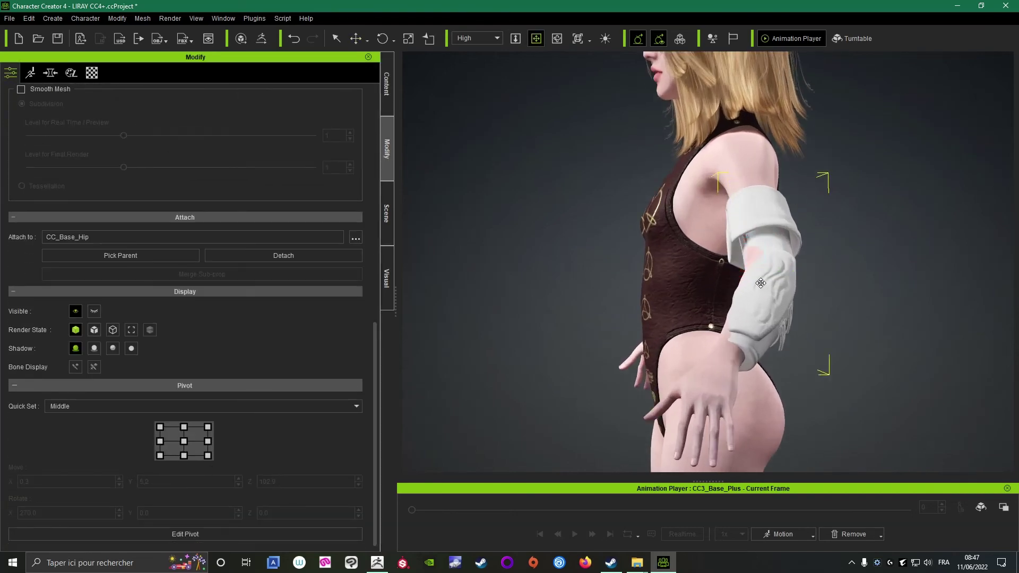
scroll(743, 282, "up", 2)
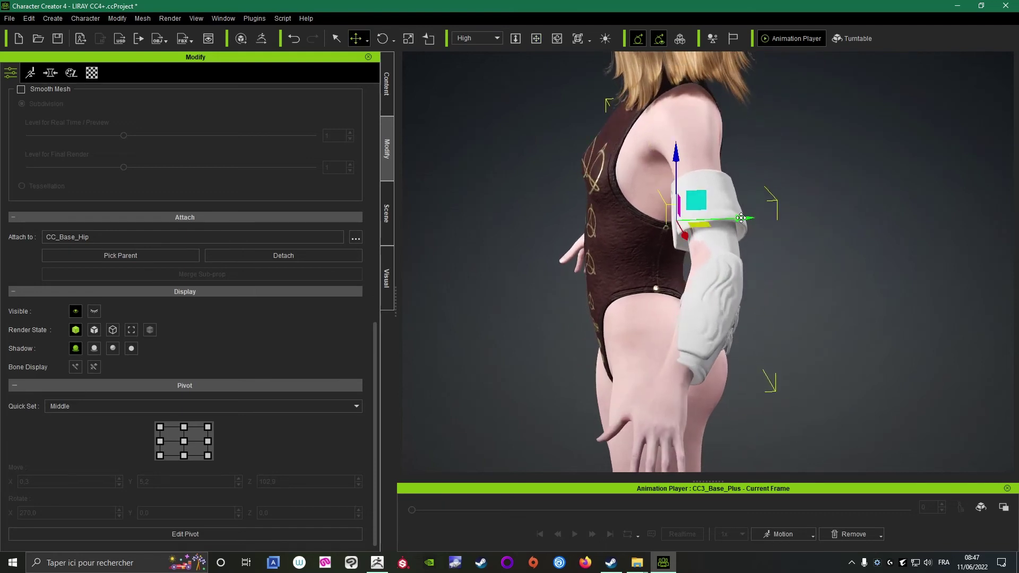
Nudge the brassard along the green axis and raise it slightly on the arms.
left_click_drag(741, 217, 734, 218)
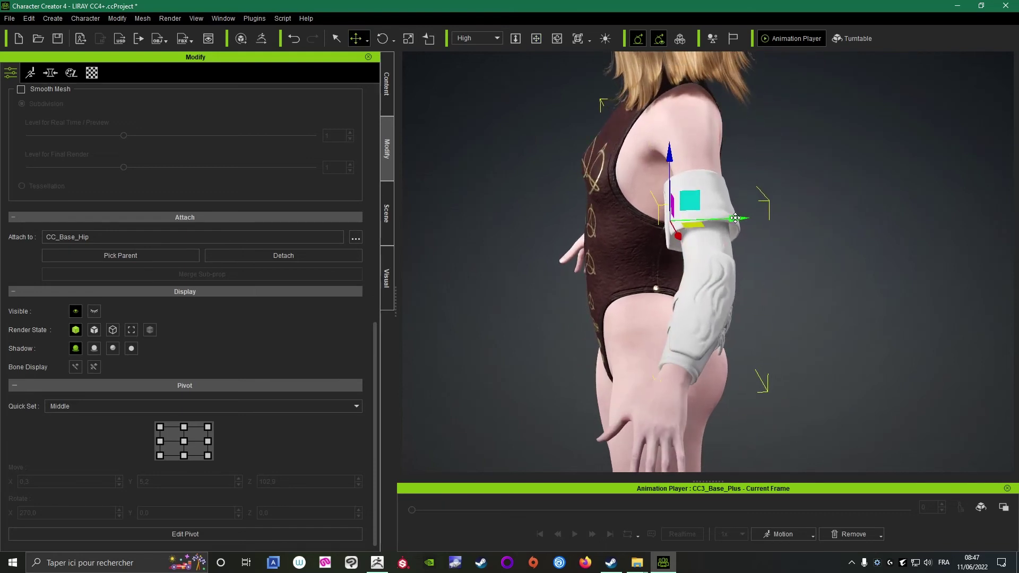
left_click_drag(735, 218, 734, 217)
mouse_move(735, 218)
right_mouse_down()
mouse_move(854, 208)
mouse_move(795, 202)
right_mouse_up()
left_click_drag(651, 185, 655, 183)
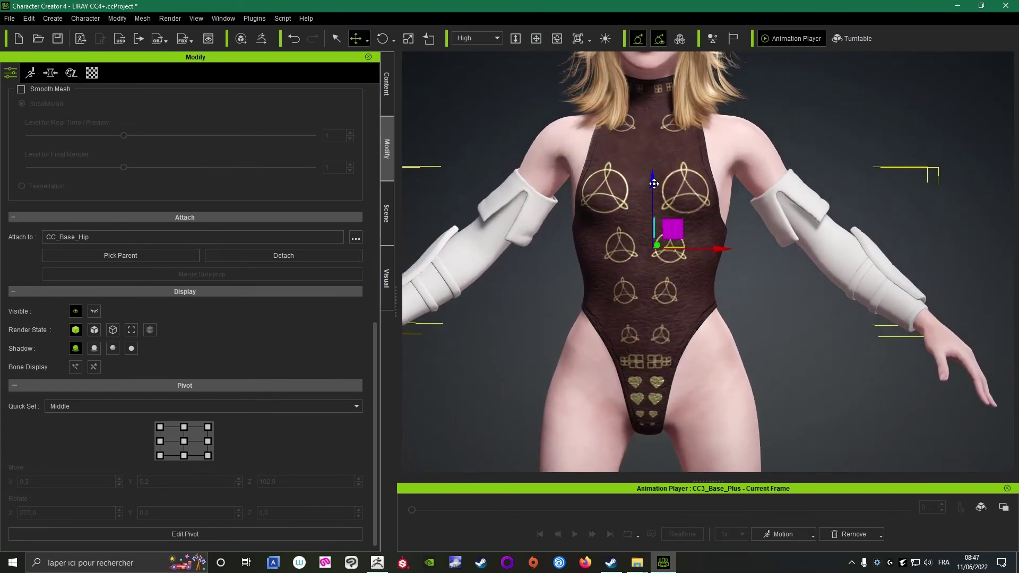
mouse_move(654, 183)
right_mouse_down()
mouse_move(521, 296)
mouse_move(906, 435)
mouse_move(643, 352)
mouse_move(653, 375)
right_mouse_up()
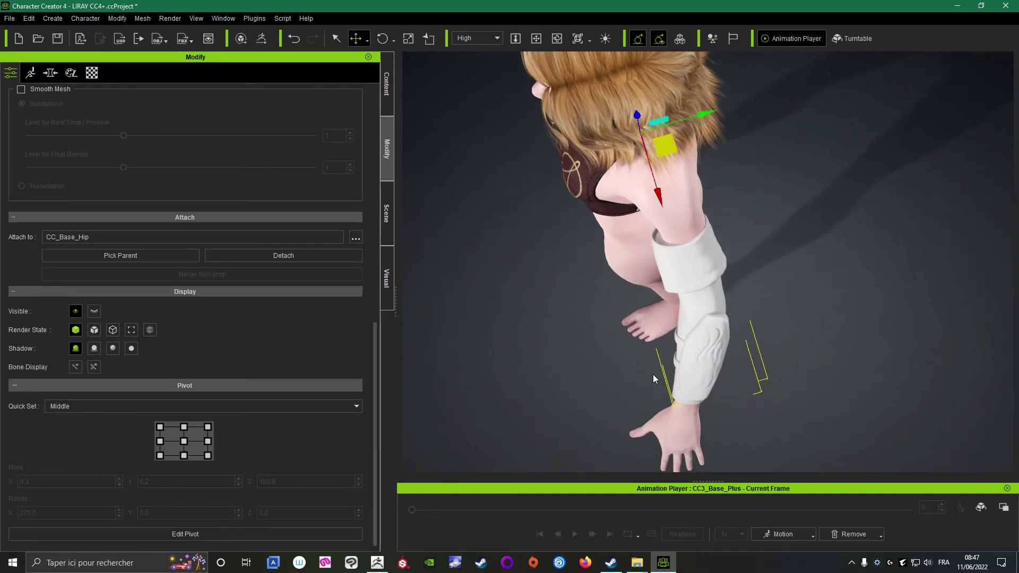
left_click_drag(704, 115, 707, 113)
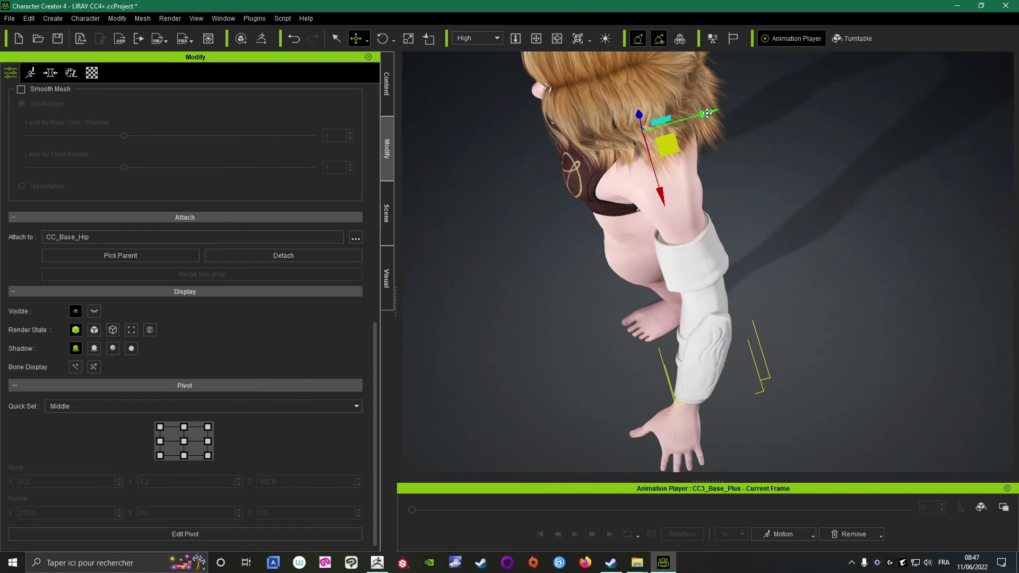
mouse_move(707, 114)
middle_mouse_down()
mouse_move(871, 186)
mouse_move(880, 234)
mouse_move(691, 201)
middle_mouse_up()
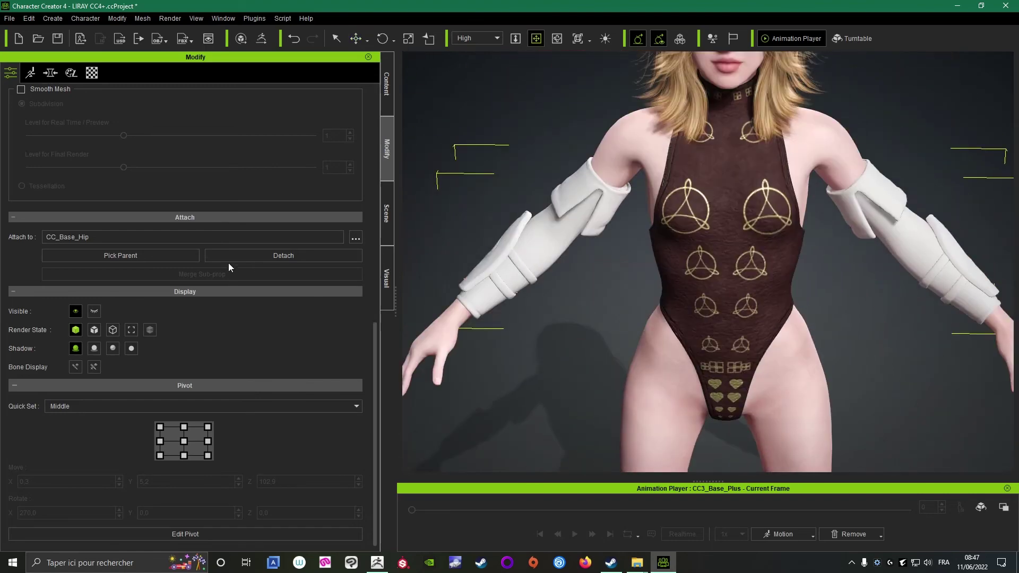
scroll(228, 262, "up", 4)
scroll(222, 256, "up", 4)
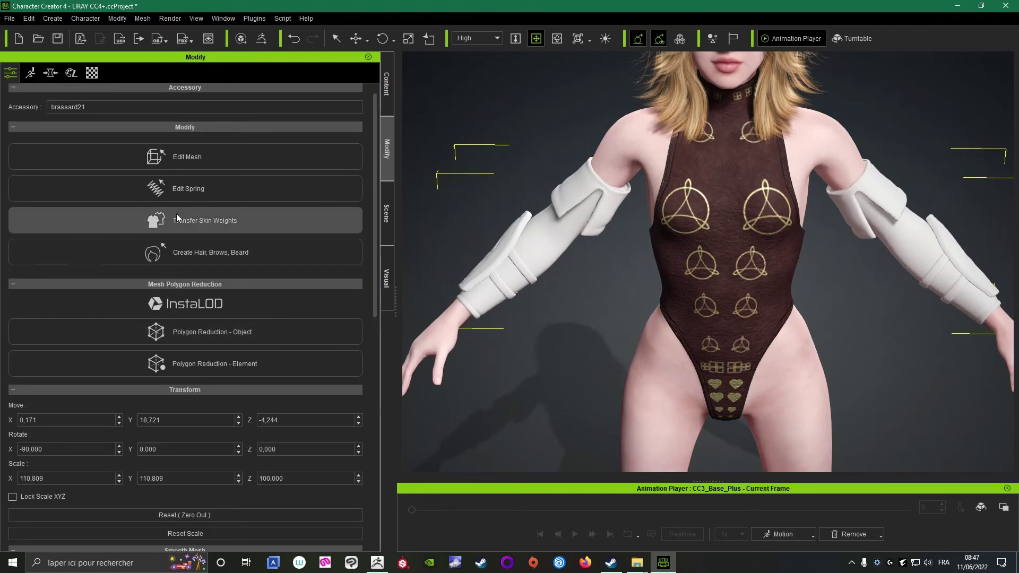
Transfer skin weights from the Other template onto brassard21 so it becomes cloth.
left_click(186, 224)
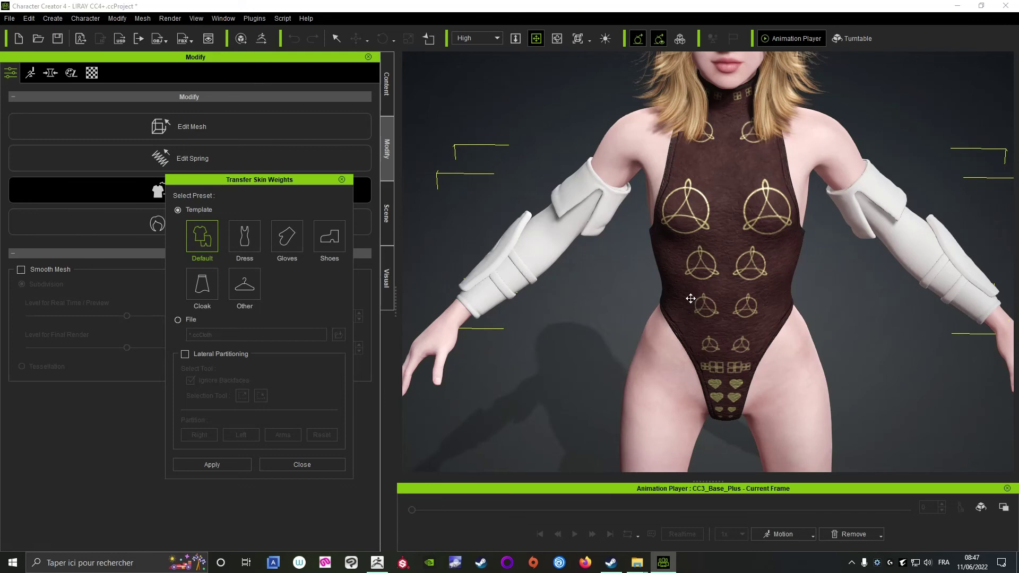
mouse_move(579, 316)
right_mouse_down()
mouse_move(605, 236)
mouse_move(588, 279)
right_mouse_up()
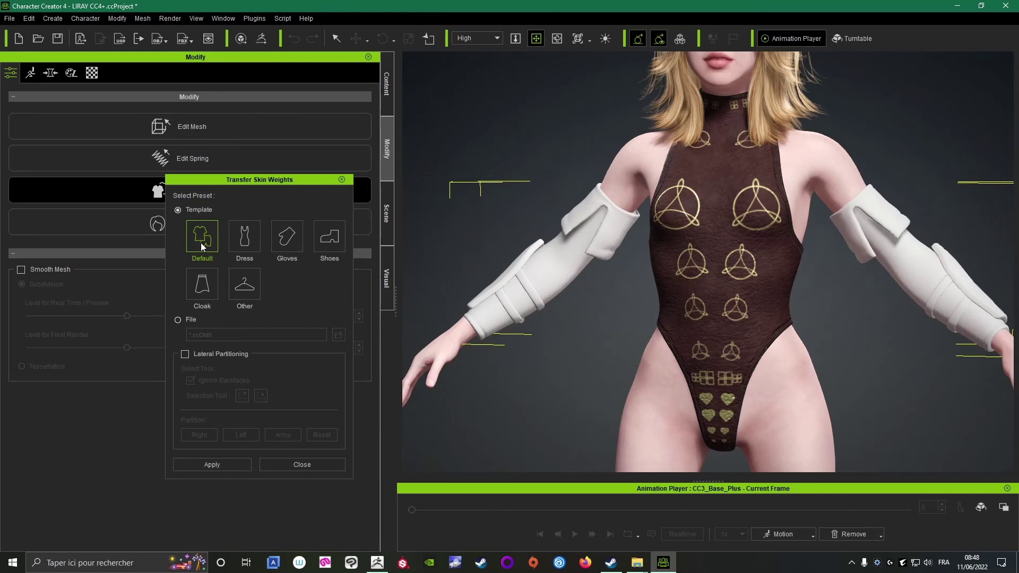
left_click(236, 293)
left_click(212, 464)
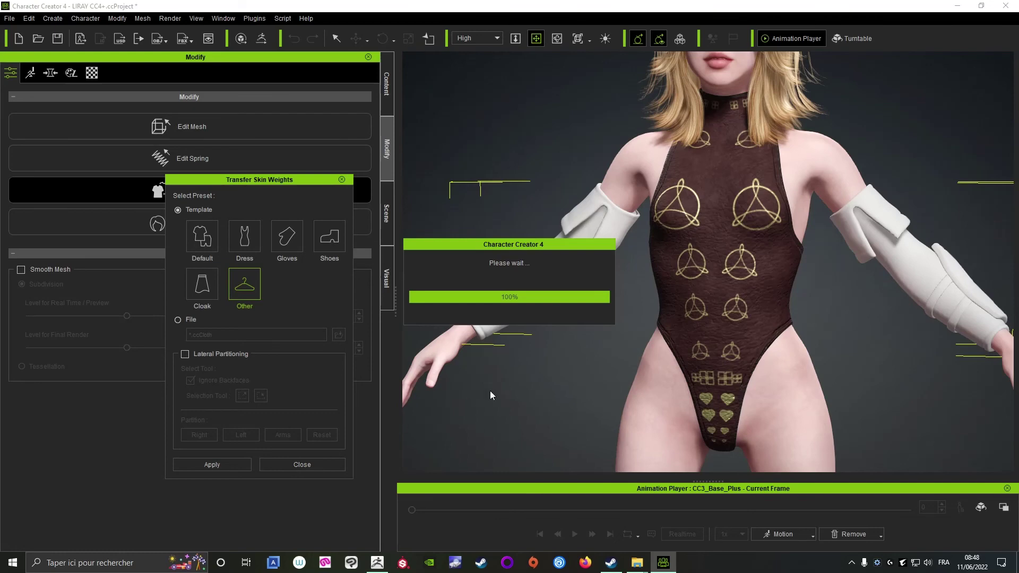
left_click(299, 468)
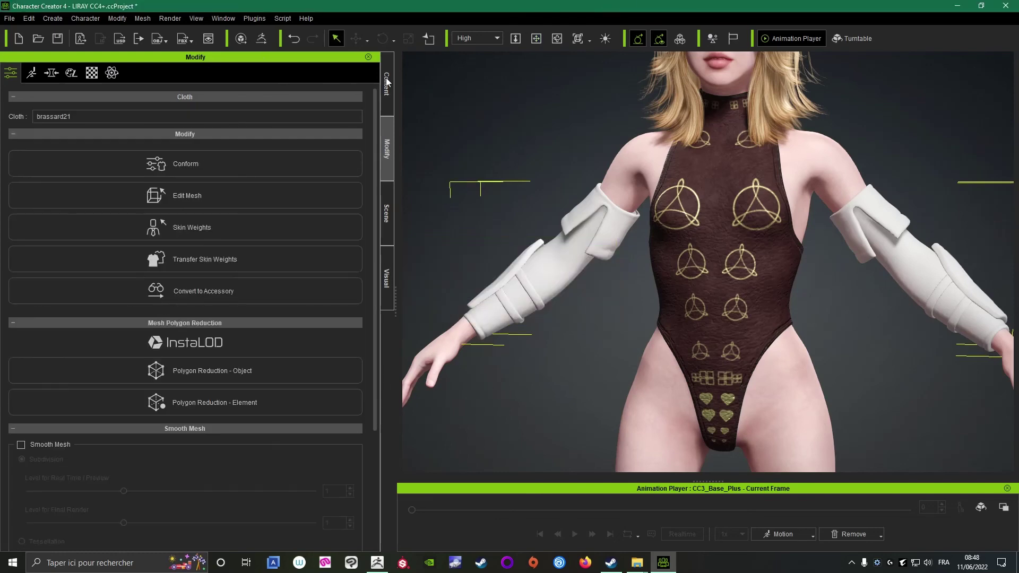
left_click(387, 83)
Pose the character in Stand Pose_F, confirm the brassards follow the arms, then minimize Character Creator.
double_click(163, 325)
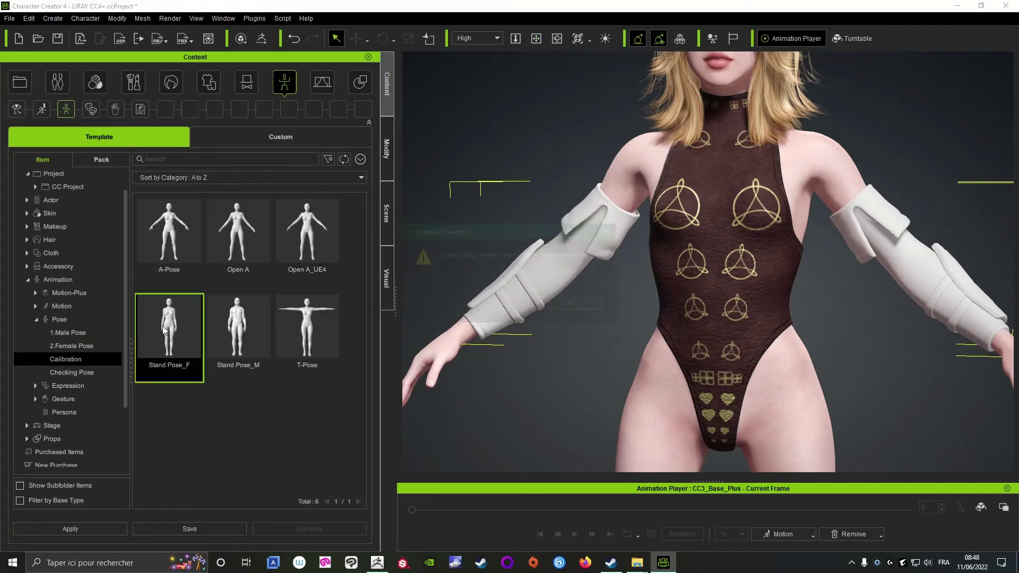
left_click(574, 304)
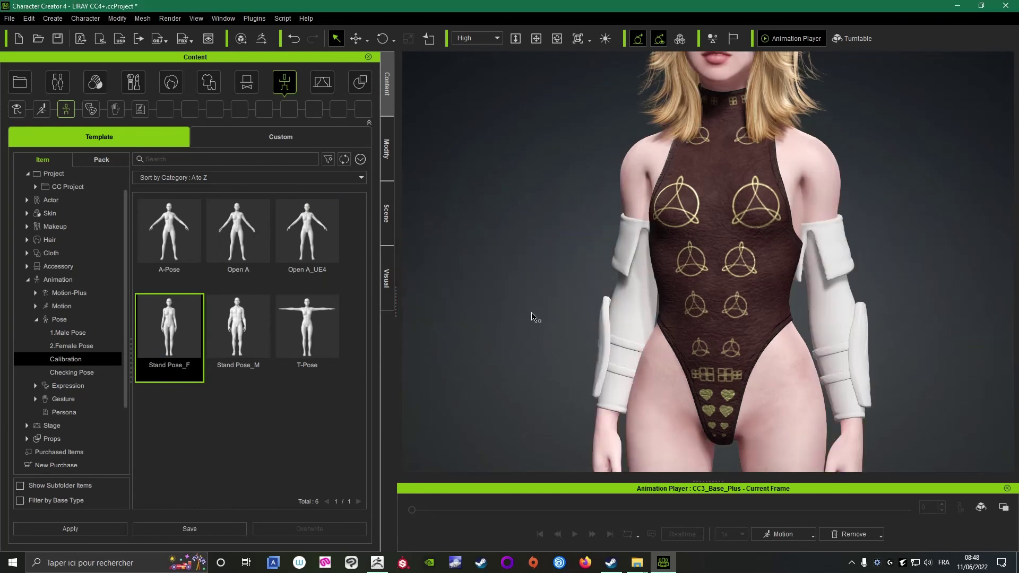
scroll(786, 303, "down", 2)
mouse_move(787, 301)
right_mouse_down()
mouse_move(630, 280)
mouse_move(854, 302)
mouse_move(844, 290)
right_mouse_up()
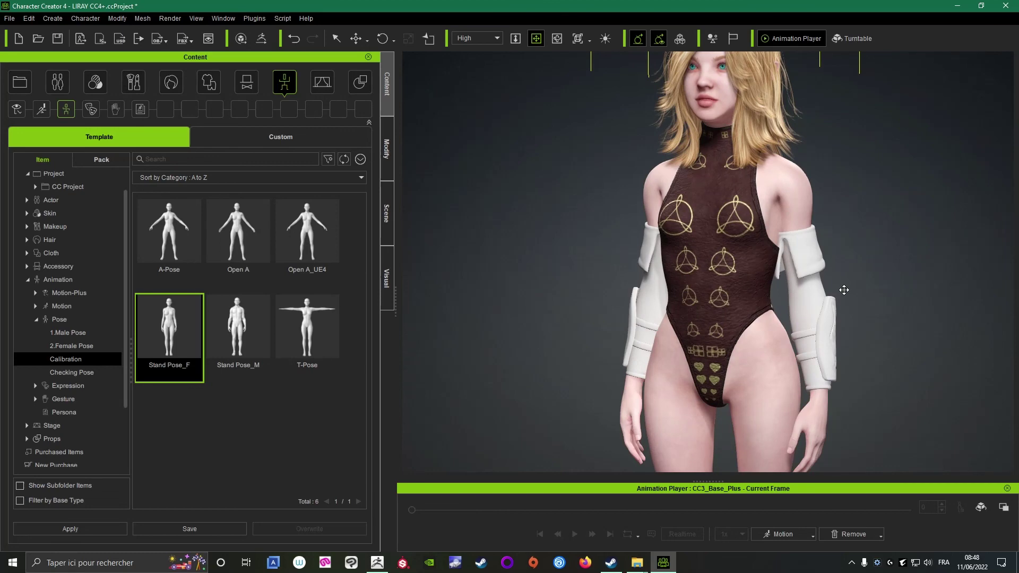
scroll(844, 290, "up", 2)
scroll(844, 290, "up", 3)
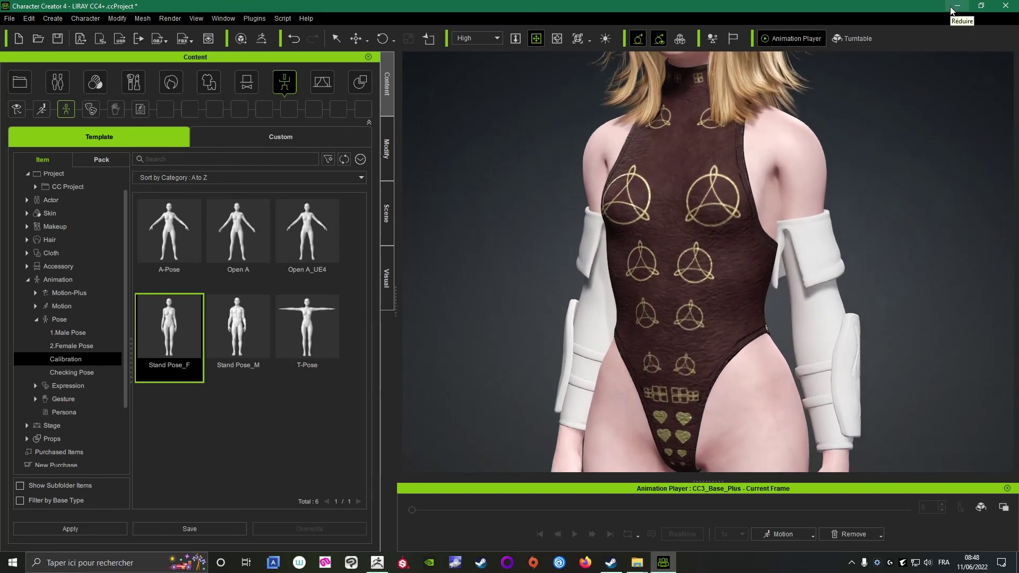
left_click(958, 5)
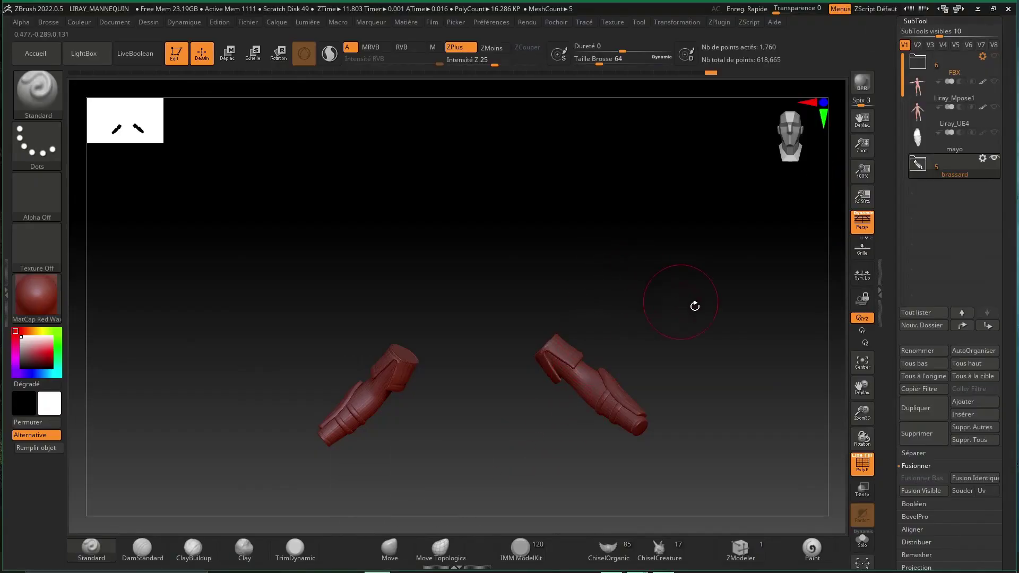
Show the Liray_UE4 mannequin SubTool and frame the torso with both armbands.
mouse_move(695, 306)
left_mouse_down()
mouse_move(653, 306)
mouse_move(728, 296)
mouse_move(730, 325)
mouse_move(719, 291)
left_mouse_up()
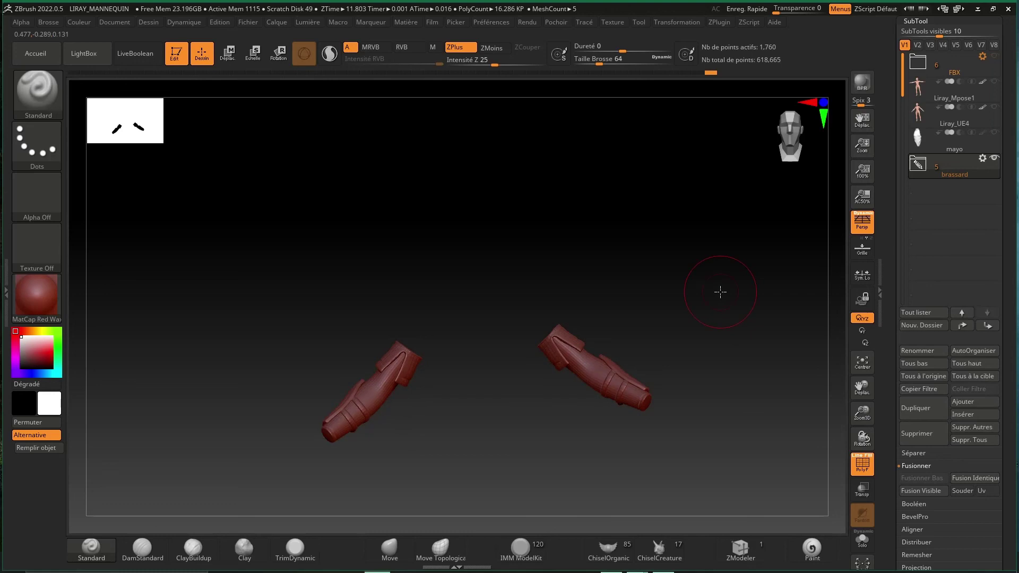
left_click_drag(721, 285, 670, 304)
left_click_drag(576, 351, 650, 321)
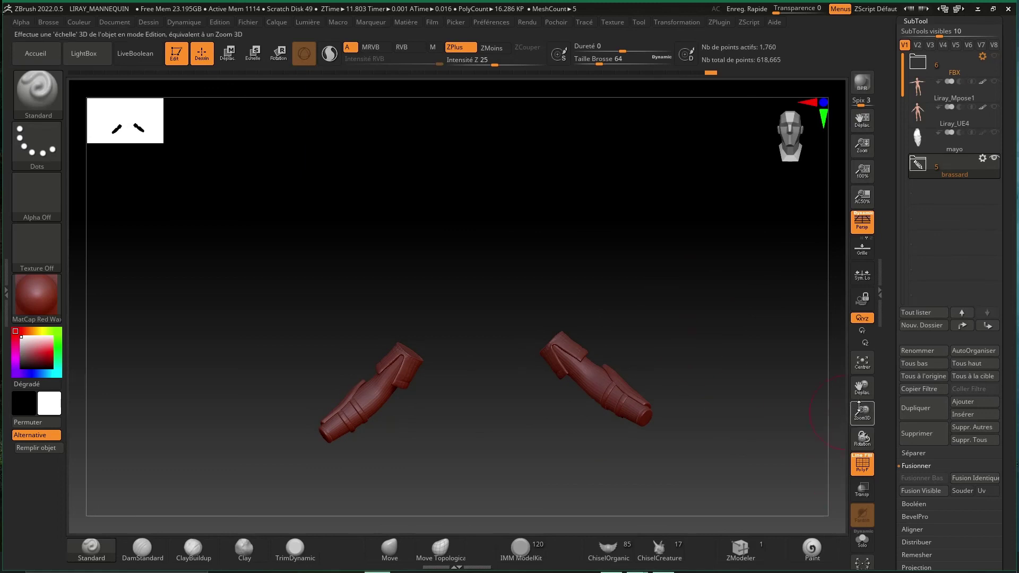
left_click(994, 106)
mouse_move(864, 410)
left_mouse_down()
mouse_move(863, 393)
mouse_move(750, 328)
mouse_move(705, 261)
mouse_move(671, 273)
mouse_move(526, 405)
mouse_move(655, 311)
left_mouse_up()
key("f")
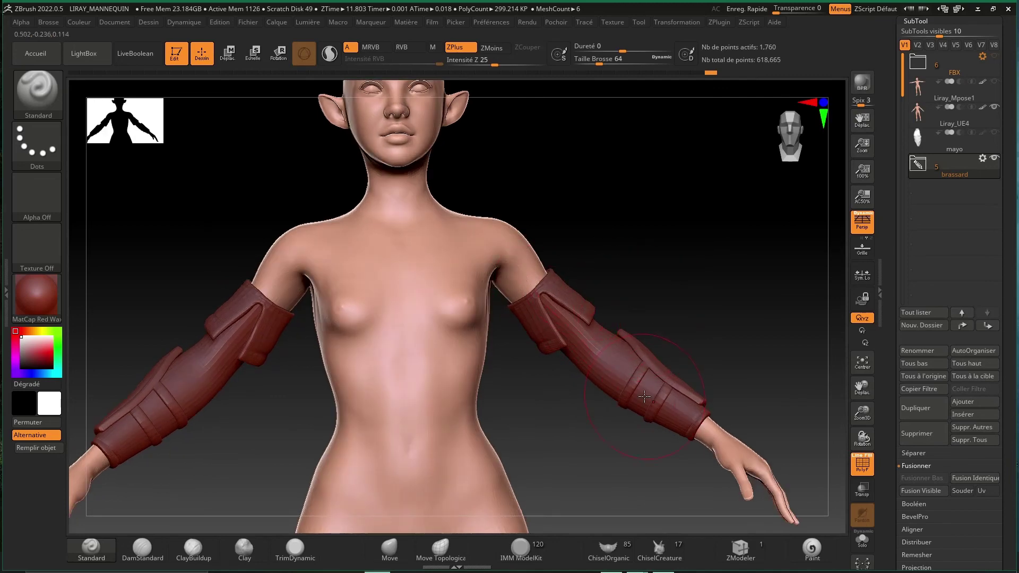
Inspect the armband fit from front, three-quarter and side views, then minimize ZBrush.
mouse_move(656, 239)
left_mouse_down()
mouse_move(683, 237)
mouse_move(660, 332)
left_mouse_up()
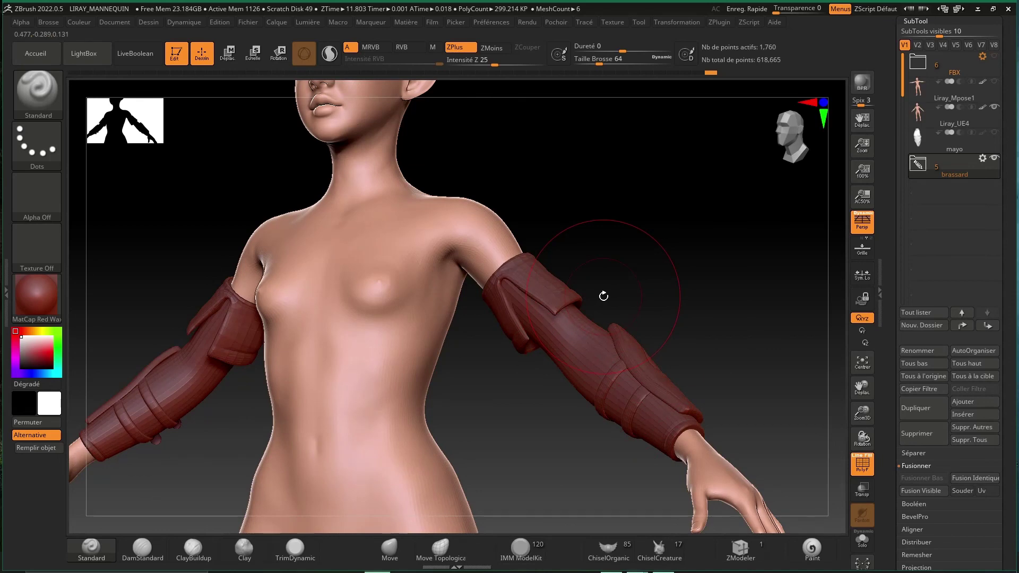
mouse_move(693, 243)
left_mouse_down()
mouse_move(678, 239)
mouse_move(709, 255)
left_mouse_up()
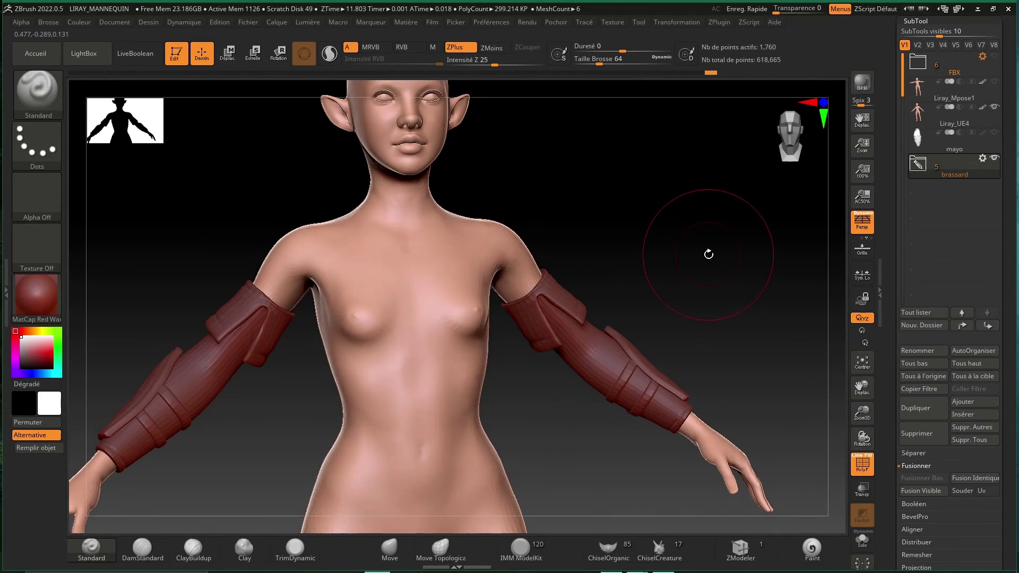
left_click_drag(632, 243, 674, 243)
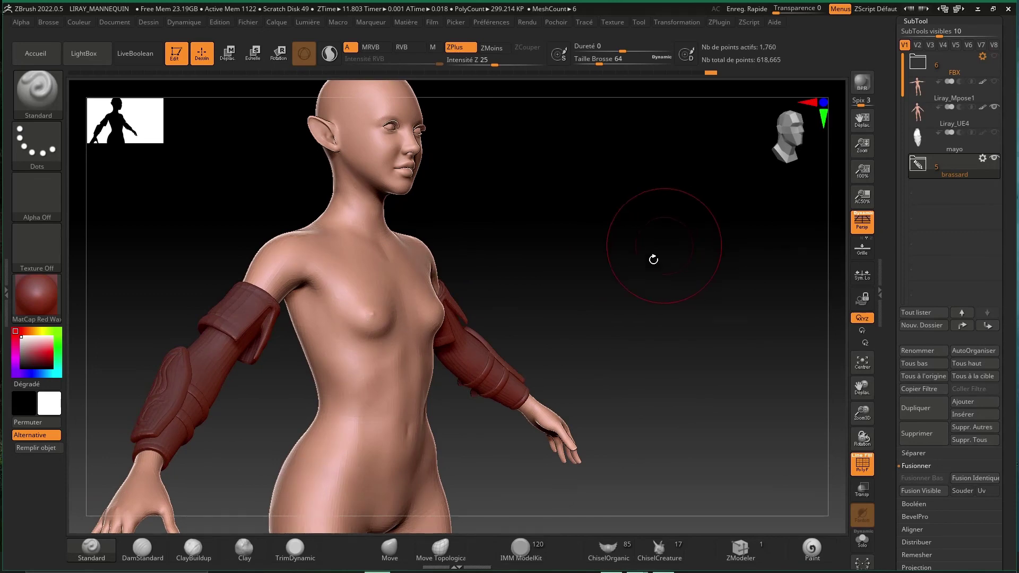
mouse_move(648, 257)
left_mouse_down()
mouse_move(671, 255)
mouse_move(690, 223)
left_mouse_up()
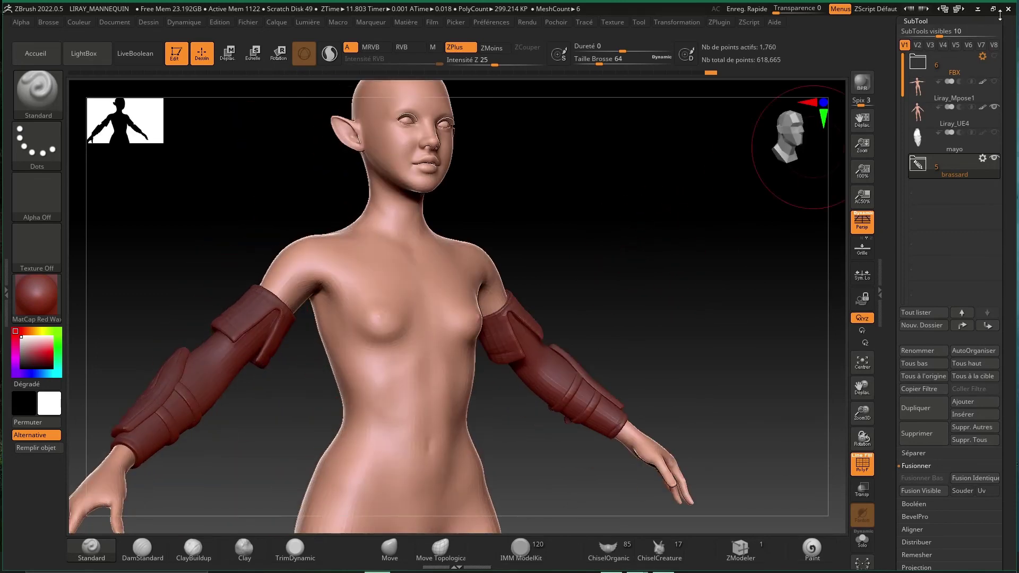
left_click(977, 8)
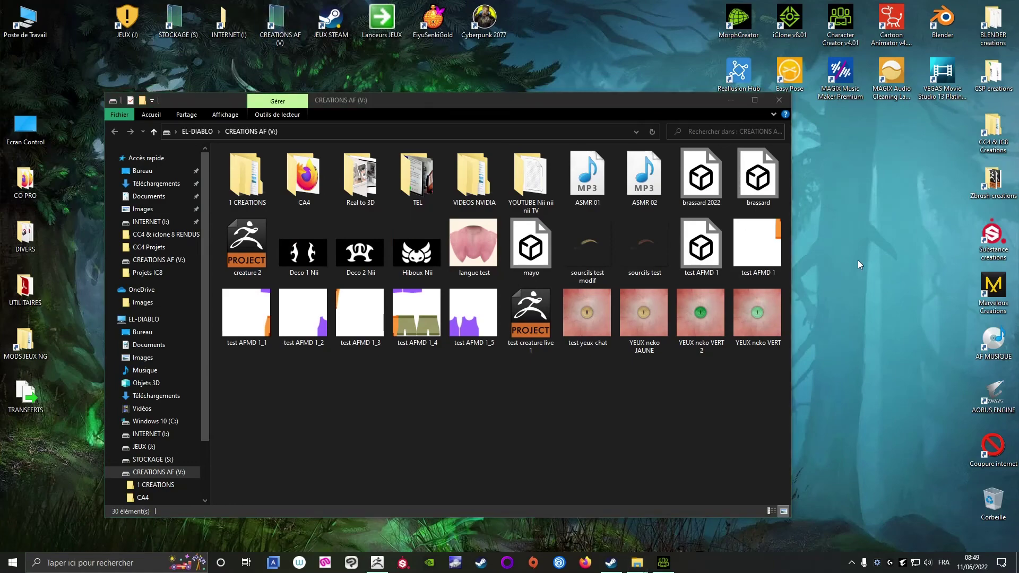